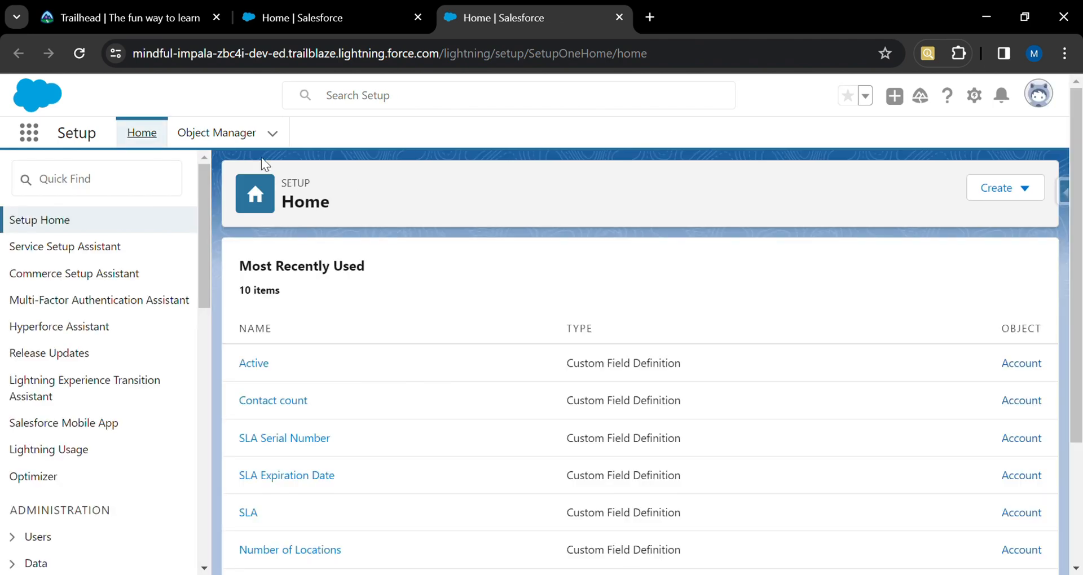
Open the Account object's Fields & Relationships list in Object Manager and review its existing fields.
{"action": "left_click", "coordinate": [223, 138]}
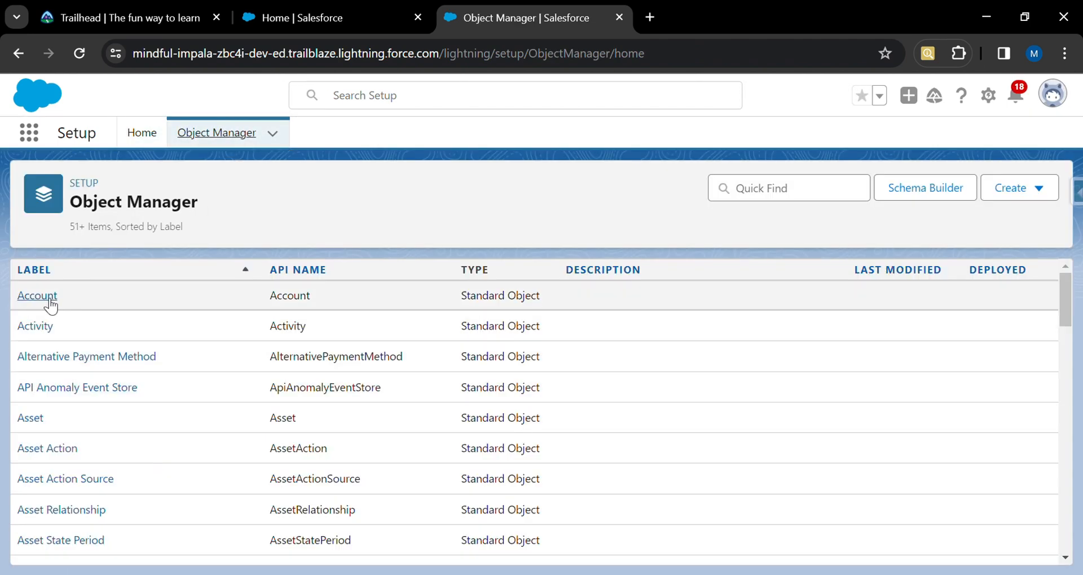
{"action": "left_click", "coordinate": [42, 297]}
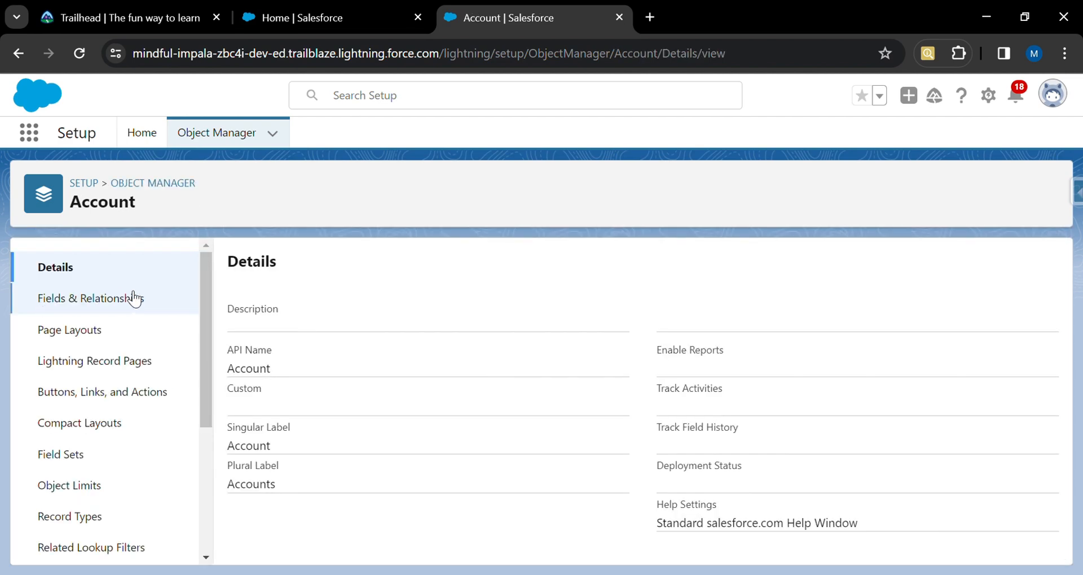
{"action": "left_click", "coordinate": [111, 311]}
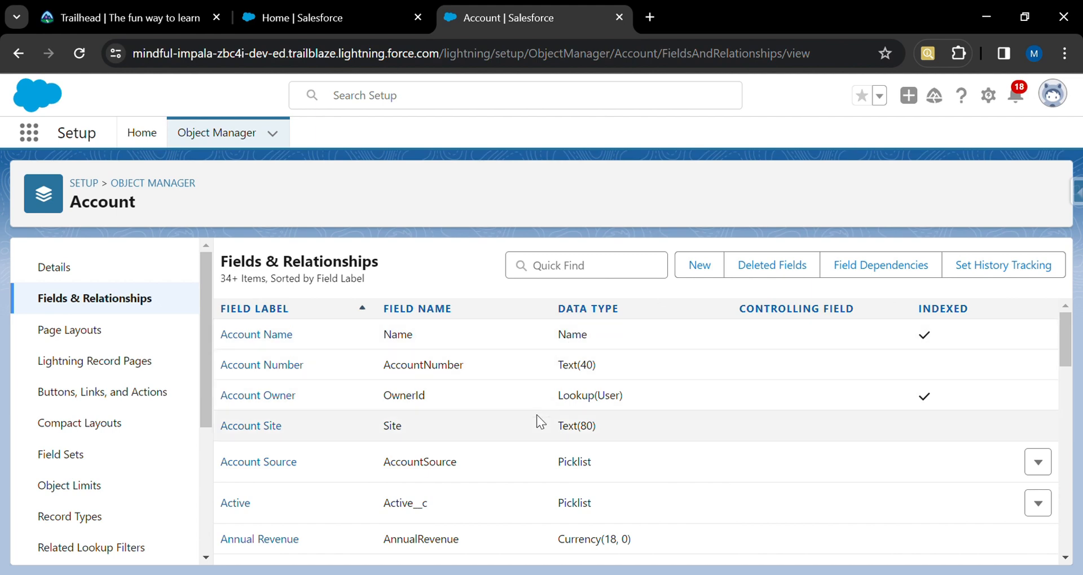
{"action": "scroll", "coordinate": [537, 418], "scroll_direction": "down", "scroll_amount": 10}
{"action": "scroll", "coordinate": [536, 417], "scroll_direction": "down", "scroll_amount": 7}
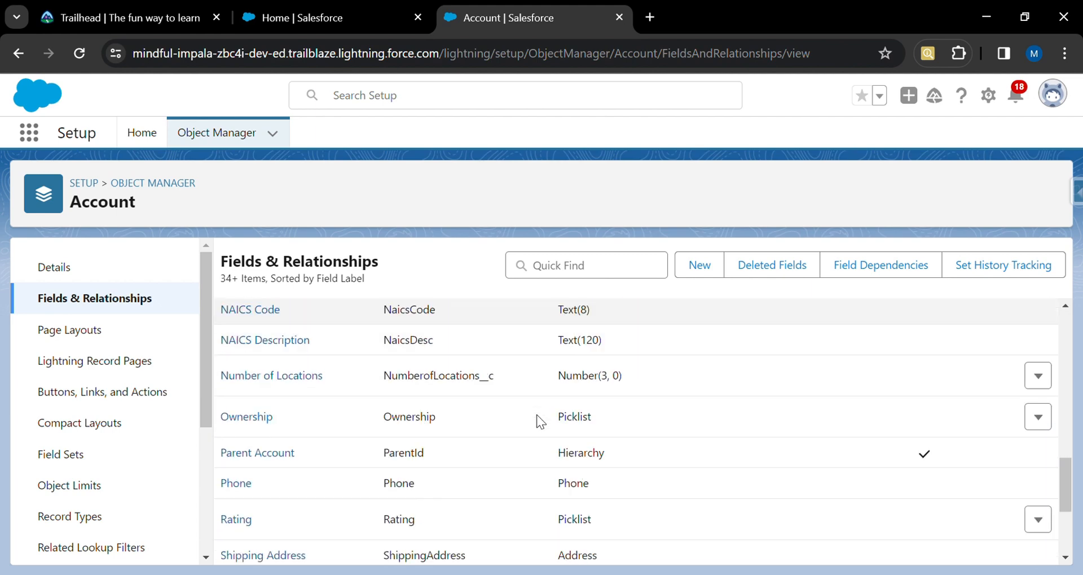
{"action": "scroll", "coordinate": [537, 417], "scroll_direction": "down", "scroll_amount": 3}
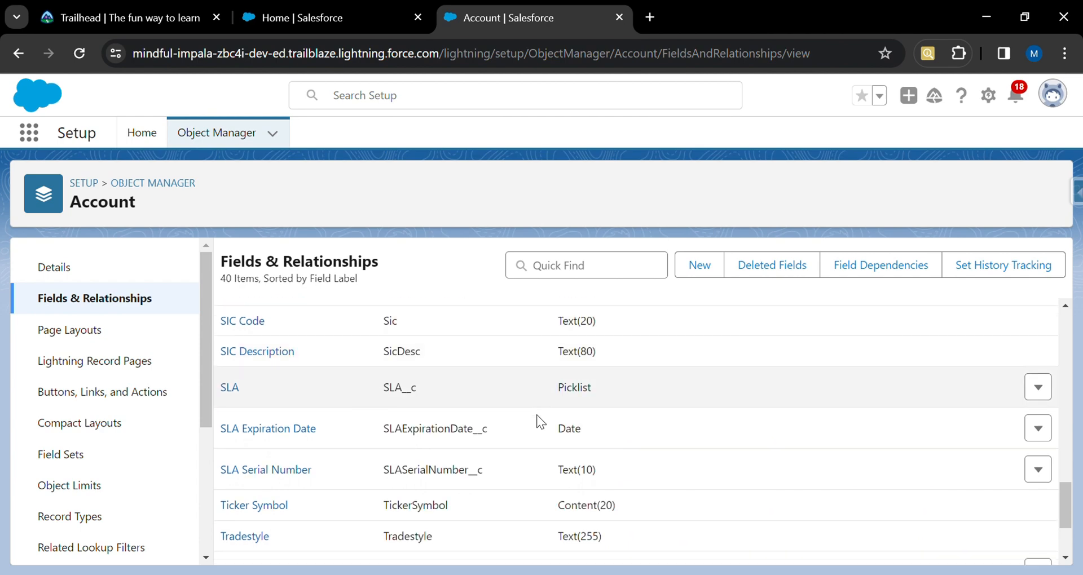
{"action": "scroll", "coordinate": [537, 417], "scroll_direction": "up", "scroll_amount": 10}
{"action": "scroll", "coordinate": [537, 418], "scroll_direction": "up", "scroll_amount": 8}
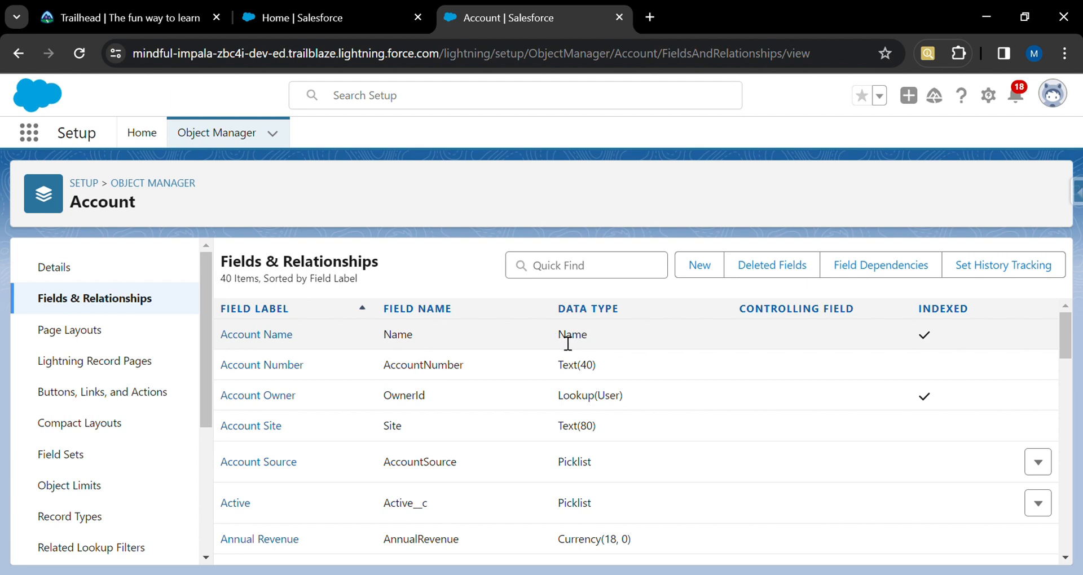
Start a new custom field on Account and choose the Checkbox data type.
{"action": "left_click", "coordinate": [702, 268]}
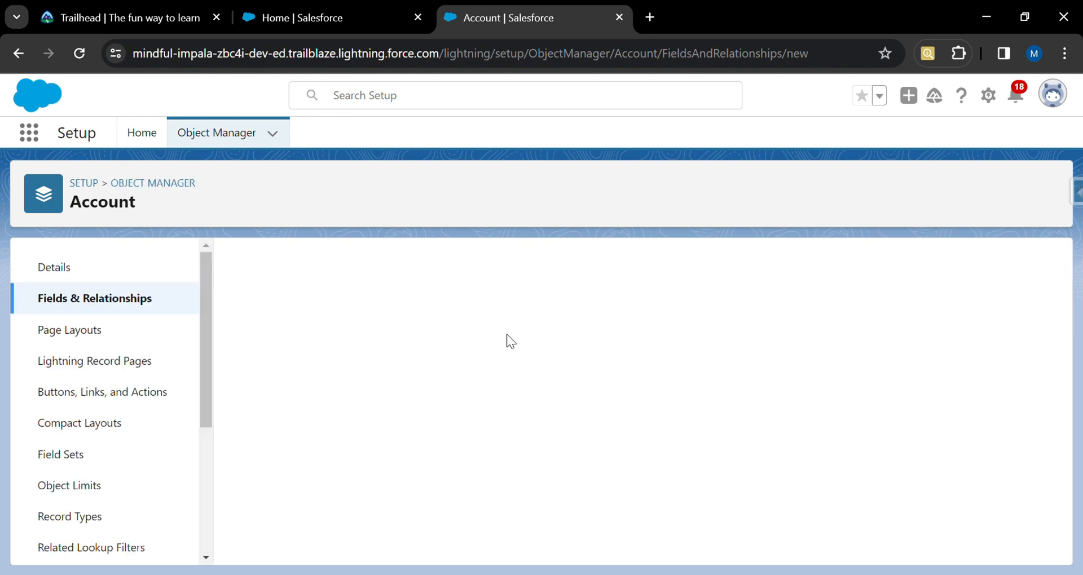
{"action": "scroll", "coordinate": [414, 446], "scroll_direction": "down", "scroll_amount": 3}
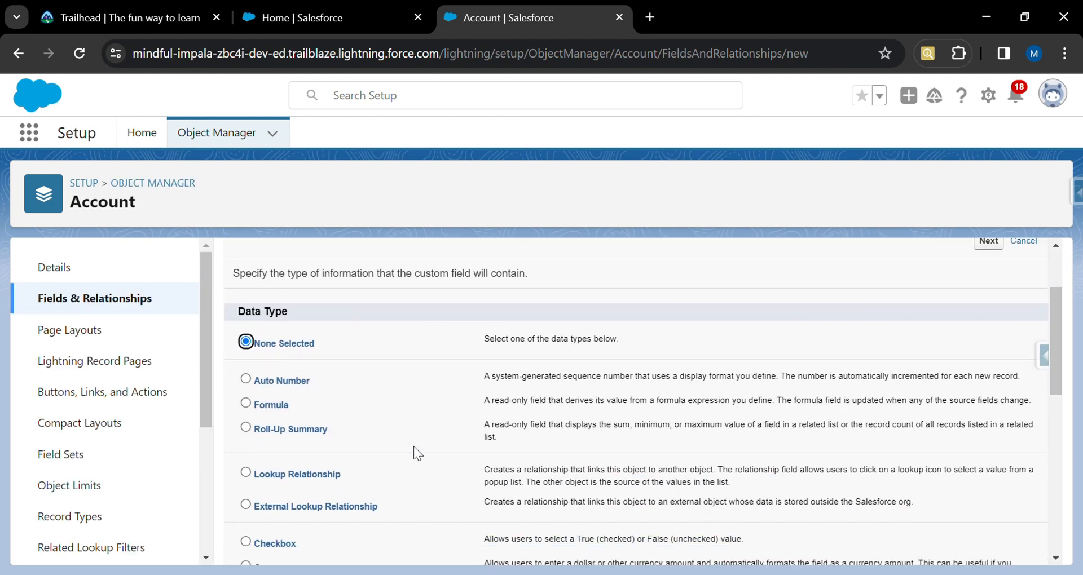
{"action": "scroll", "coordinate": [414, 451], "scroll_direction": "down", "scroll_amount": 2}
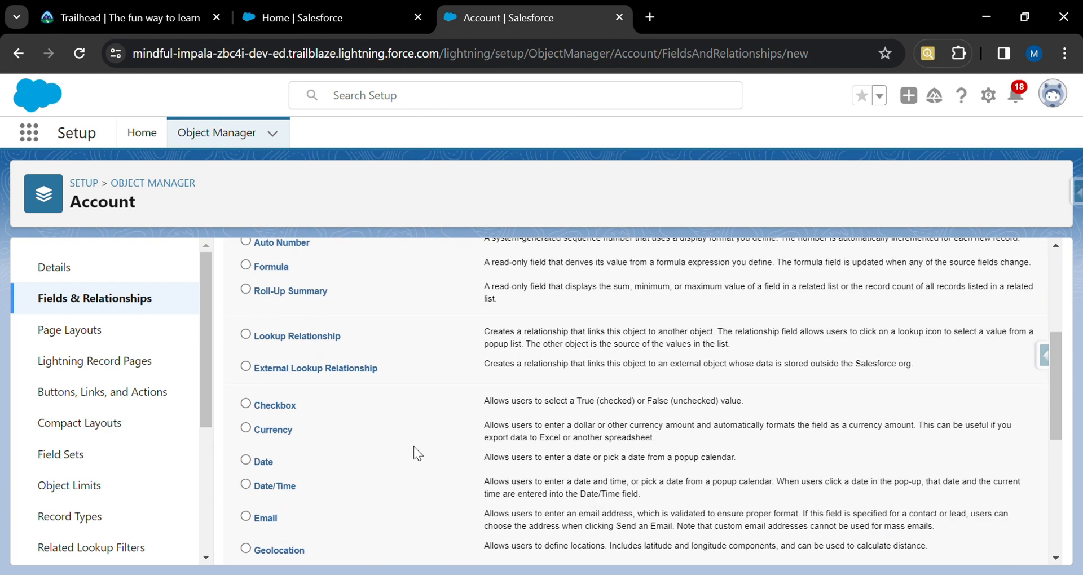
{"action": "scroll", "coordinate": [416, 453], "scroll_direction": "up", "scroll_amount": 3}
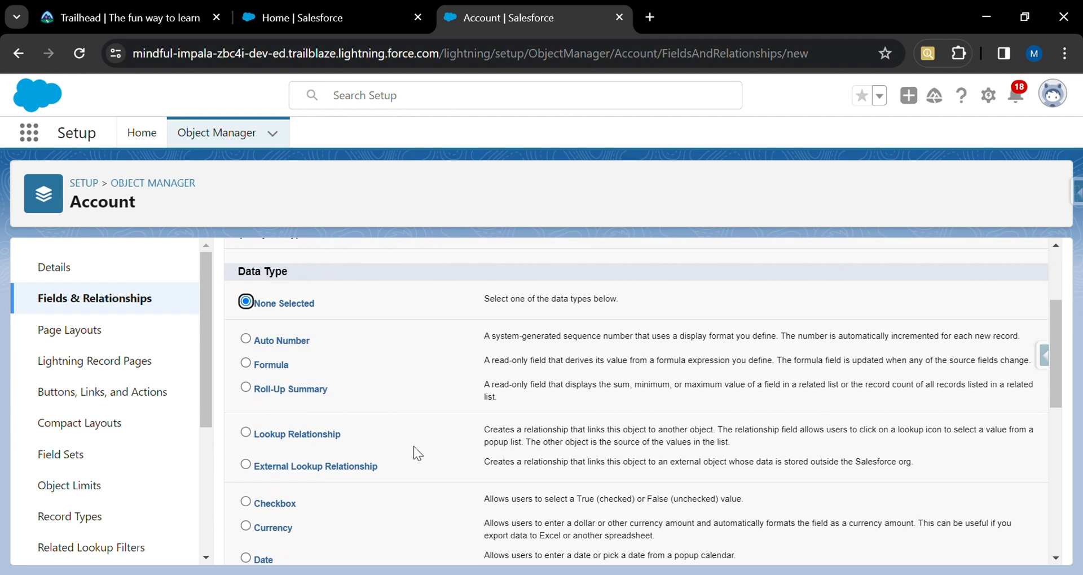
{"action": "scroll", "coordinate": [417, 453], "scroll_direction": "down", "scroll_amount": 1}
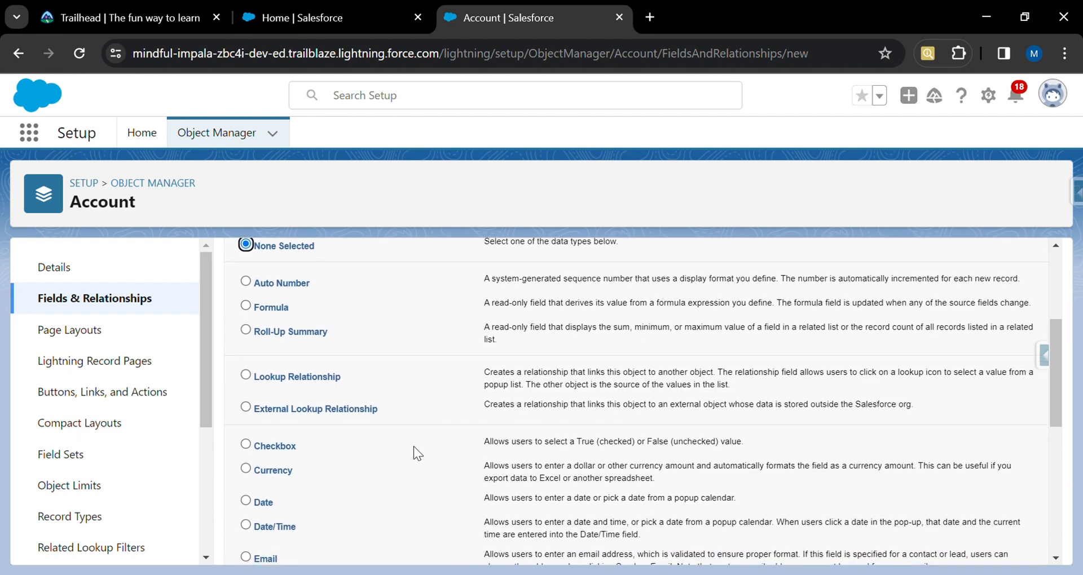
{"action": "scroll", "coordinate": [414, 453], "scroll_direction": "down", "scroll_amount": 1}
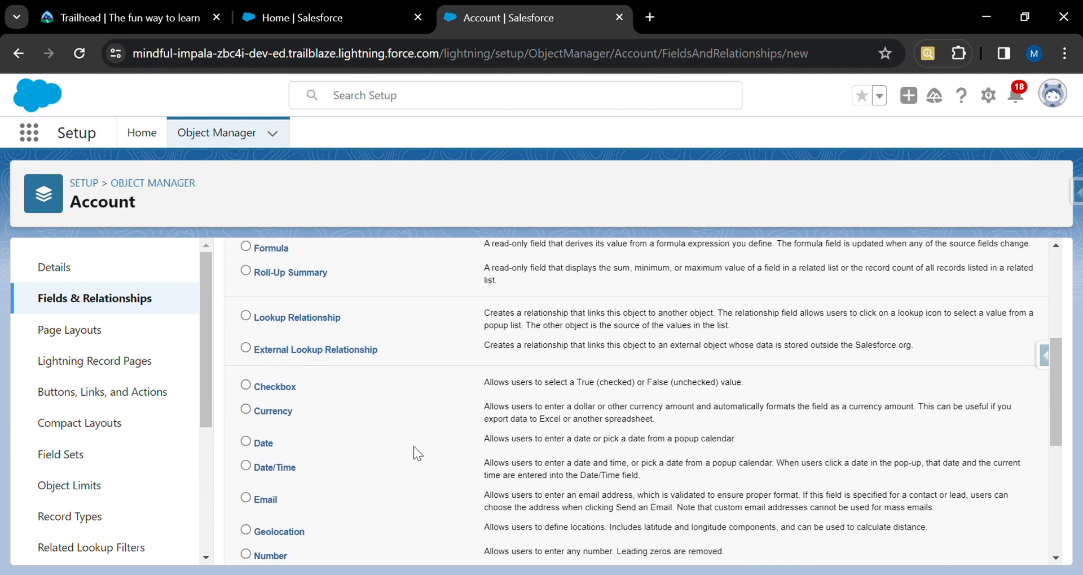
{"action": "scroll", "coordinate": [414, 447], "scroll_direction": "down", "scroll_amount": 2}
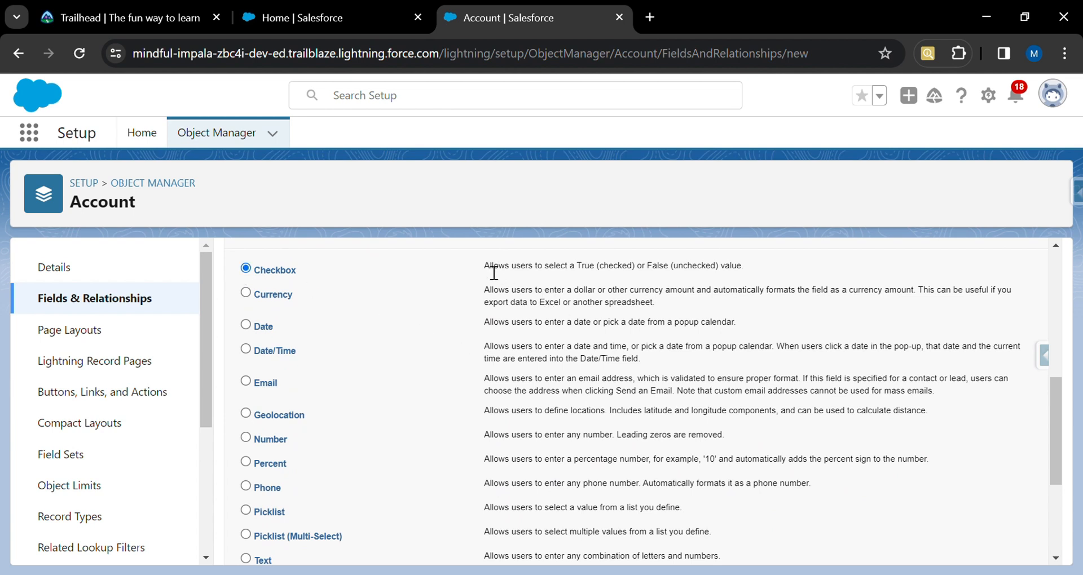
{"action": "left_click_drag", "start_coordinate": [485, 267], "coordinate": [731, 261]}
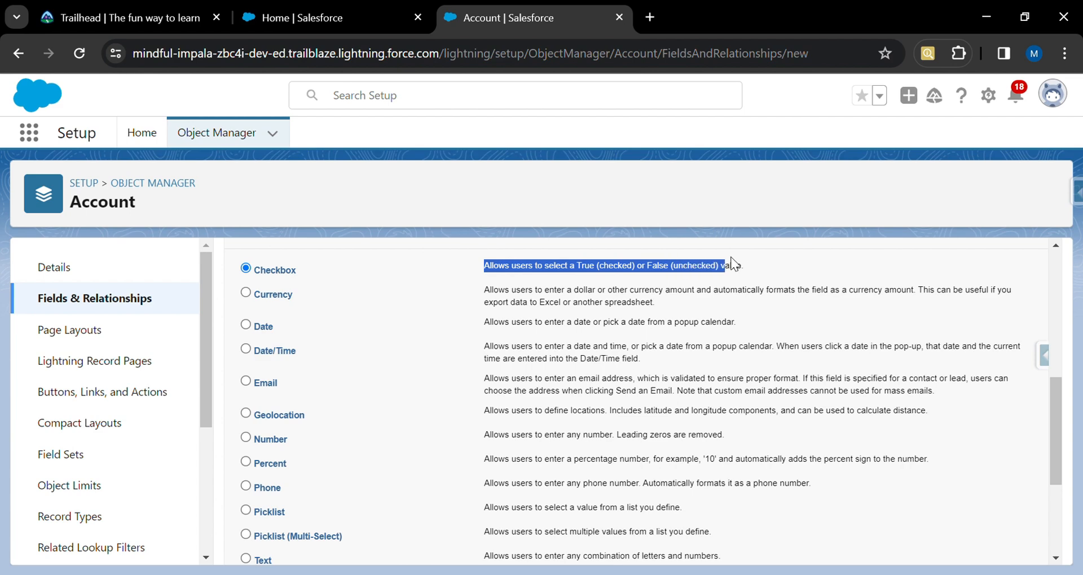
{"action": "left_click", "coordinate": [804, 282]}
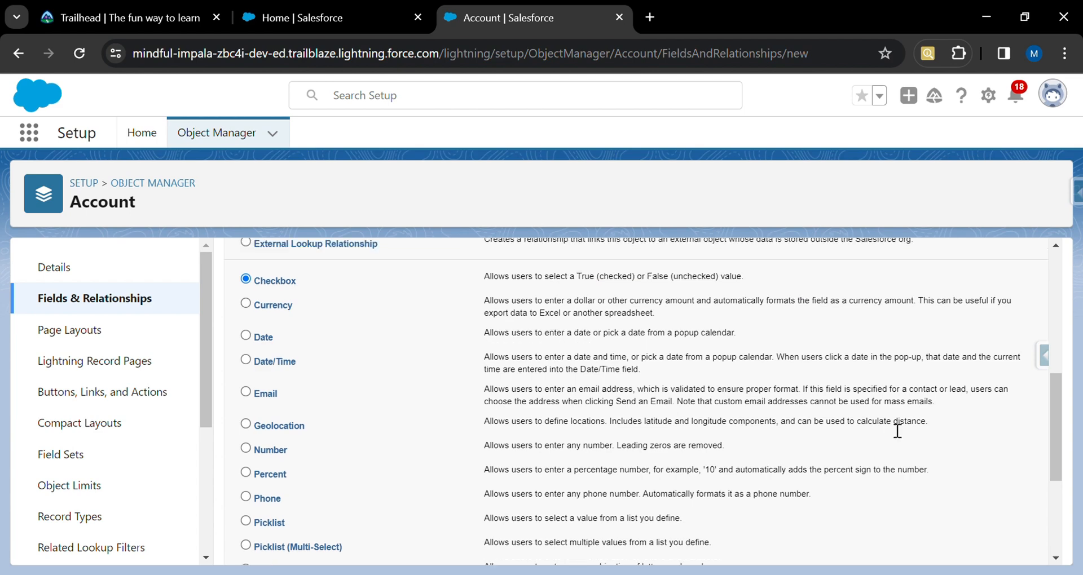
{"action": "scroll", "coordinate": [924, 490], "scroll_direction": "down", "scroll_amount": 3}
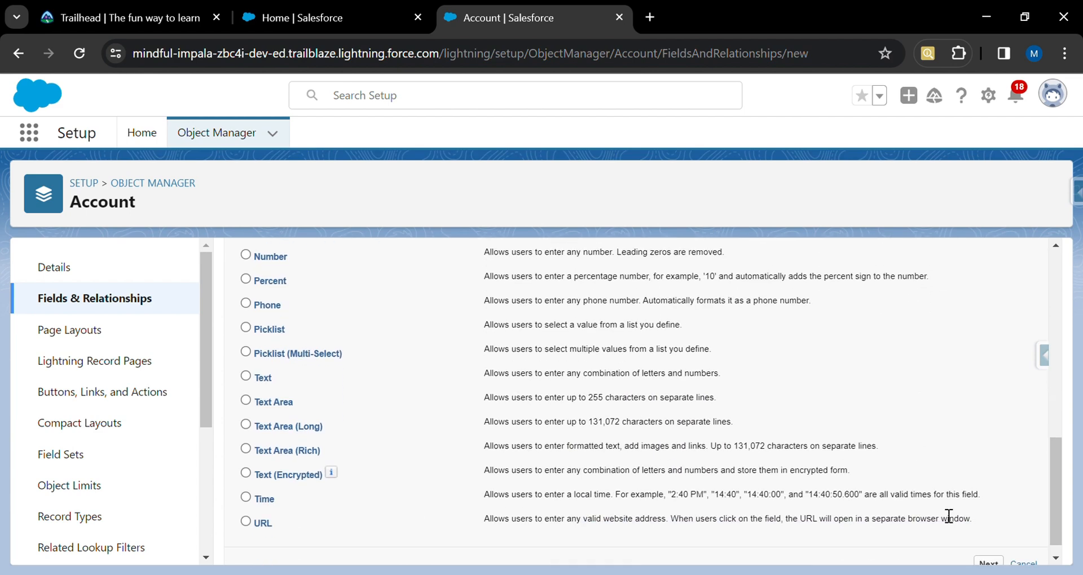
{"action": "left_click", "coordinate": [987, 563]}
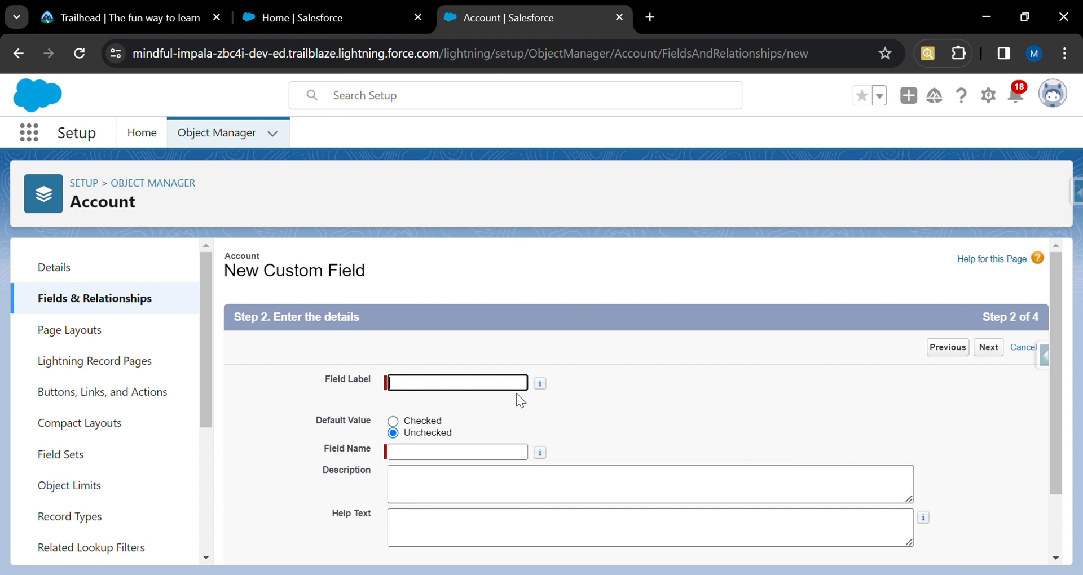
Enter New Customer as the field label, keep the default Unchecked, and continue.
{"action": "type", "text": "New Customer"}
{"action": "scroll", "coordinate": [612, 410], "scroll_direction": "down", "scroll_amount": 2}
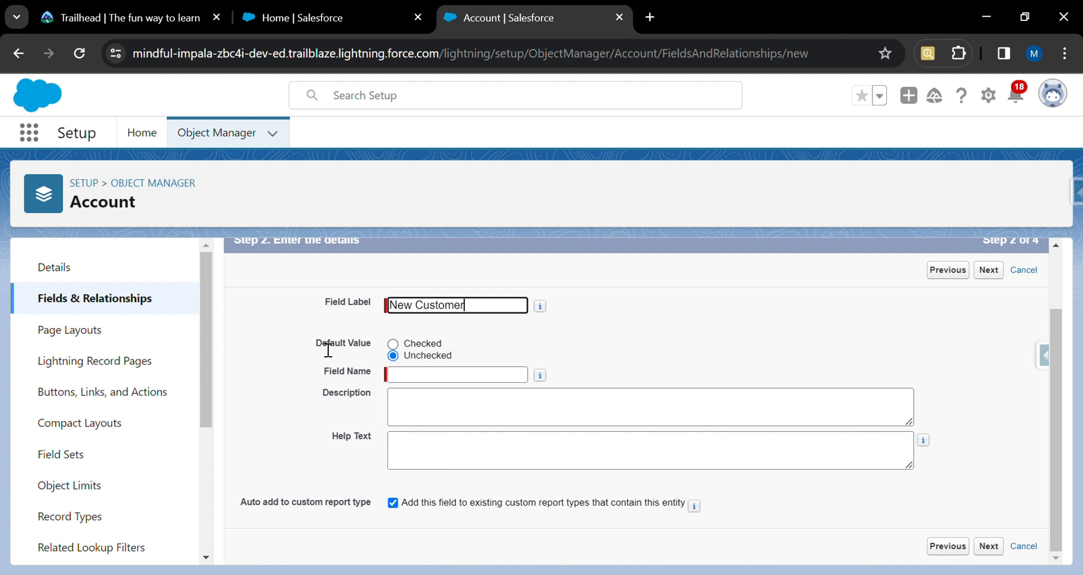
{"action": "left_click_drag", "start_coordinate": [314, 342], "coordinate": [379, 345]}
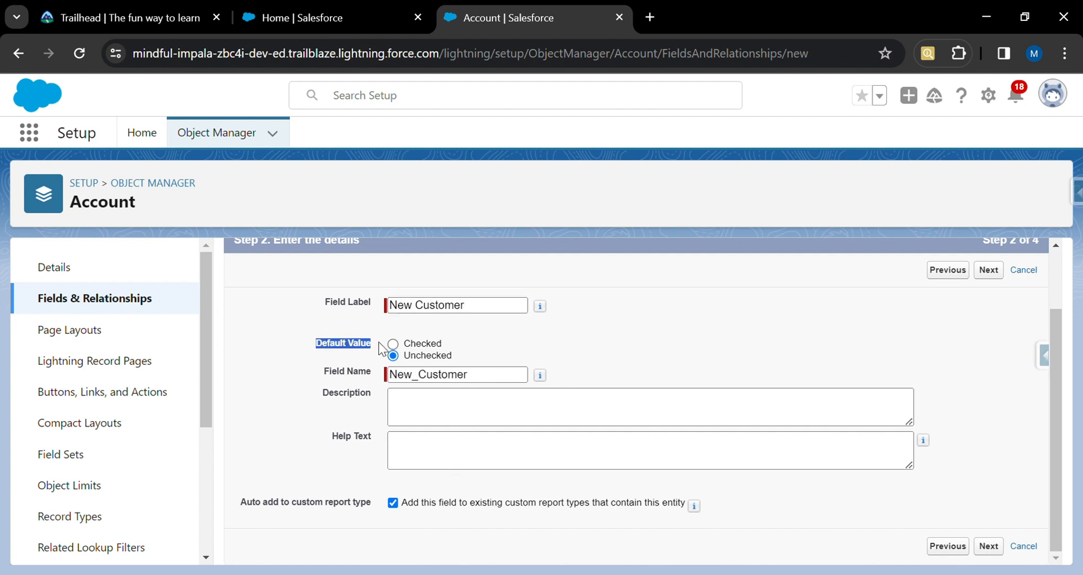
{"action": "left_click", "coordinate": [505, 340]}
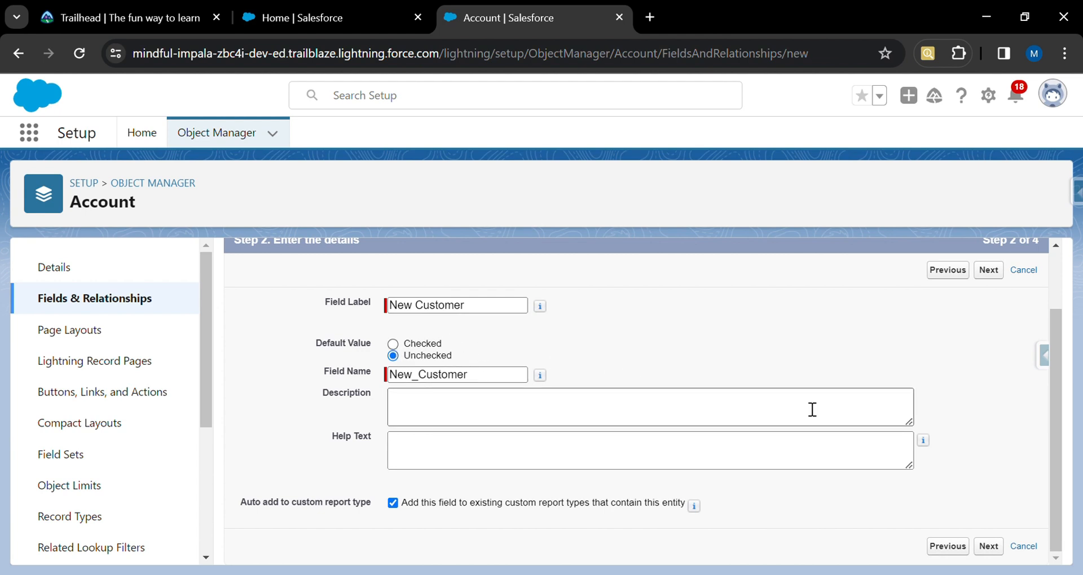
{"action": "left_click", "coordinate": [1001, 547]}
Make the field visible to all profiles in field-level security and continue.
{"action": "scroll", "coordinate": [708, 428], "scroll_direction": "down", "scroll_amount": 4}
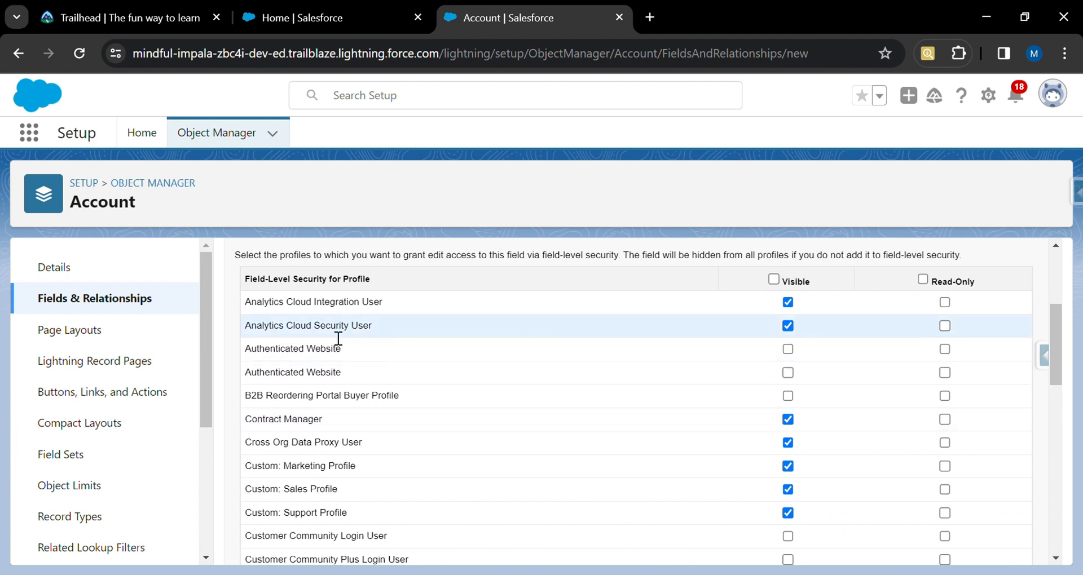
{"action": "left_click", "coordinate": [773, 279]}
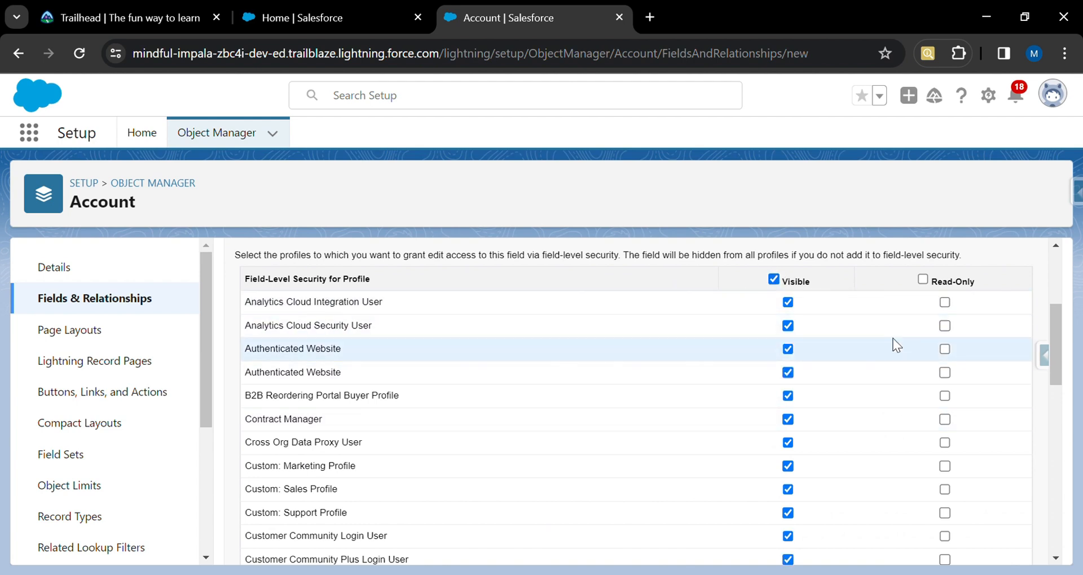
{"action": "scroll", "coordinate": [892, 338], "scroll_direction": "down", "scroll_amount": 1}
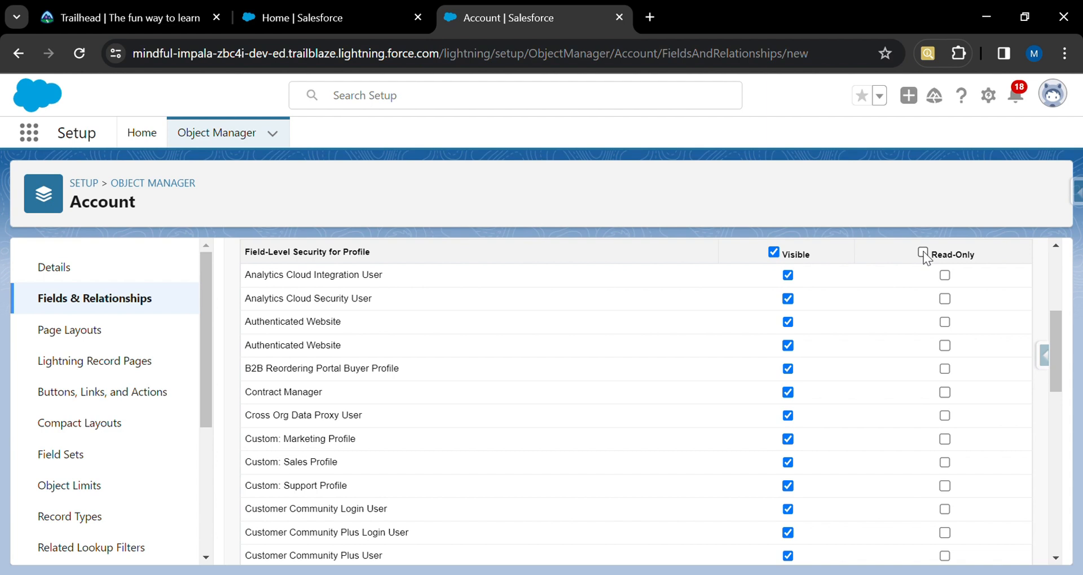
{"action": "scroll", "coordinate": [924, 256], "scroll_direction": "down", "scroll_amount": 10}
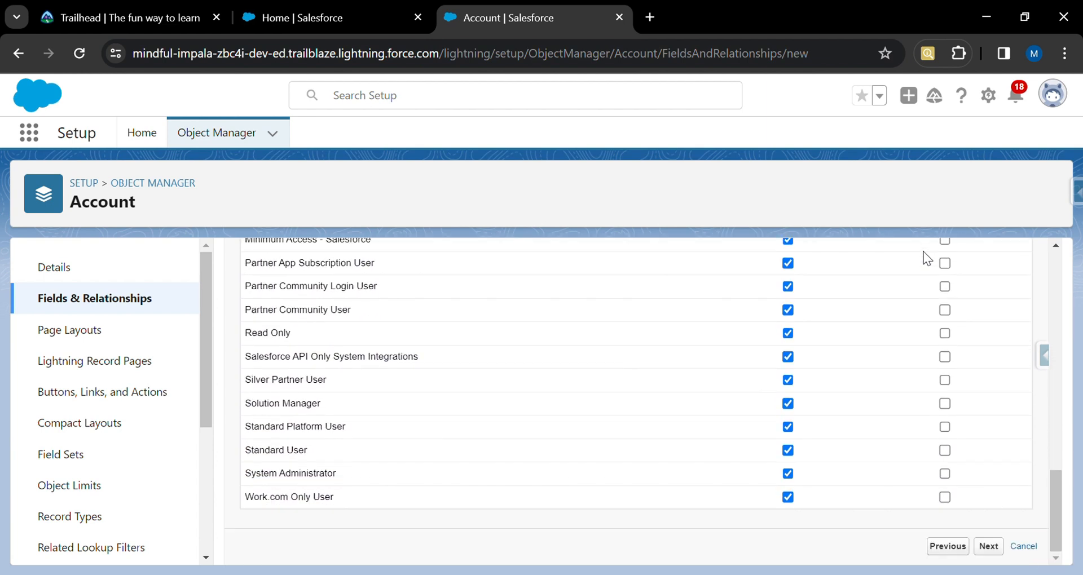
{"action": "left_click", "coordinate": [990, 547]}
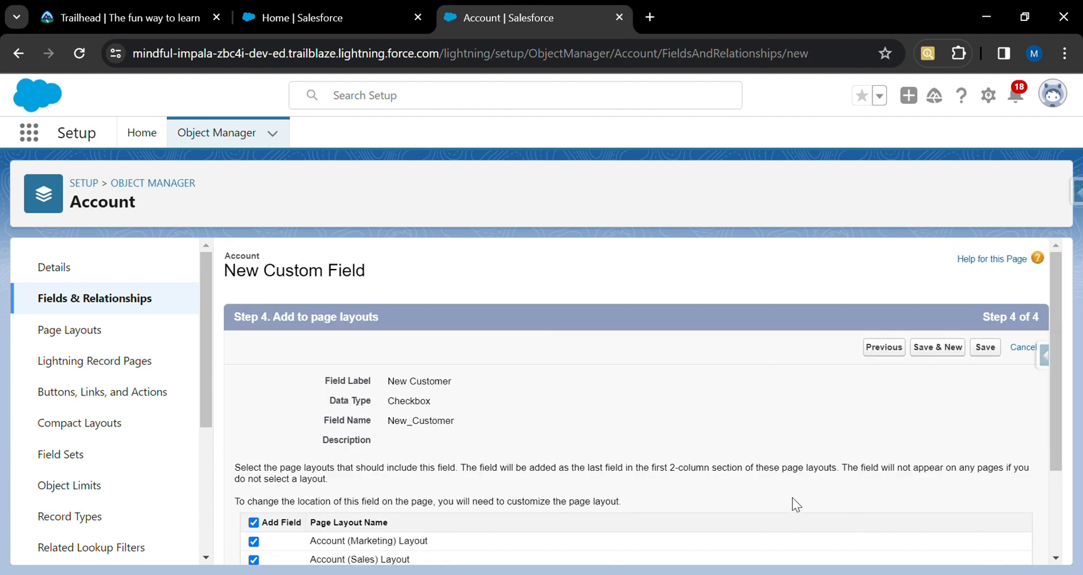
Examine the Details of the Burlington Textiles Weaving Plant Generator opportunity in the other tab.
{"action": "scroll", "coordinate": [792, 497], "scroll_direction": "down", "scroll_amount": 3}
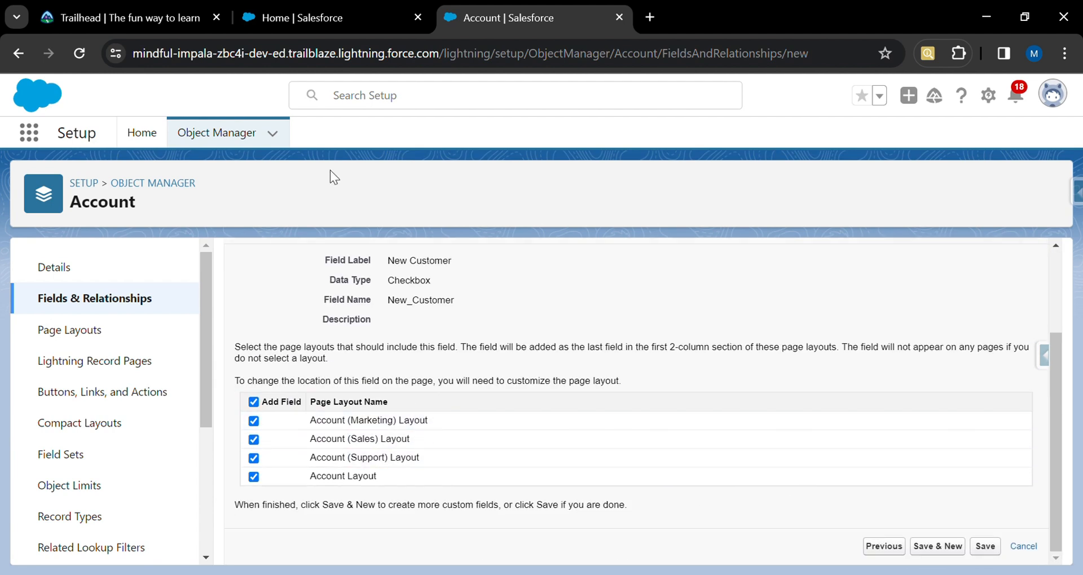
{"action": "left_click", "coordinate": [343, 21]}
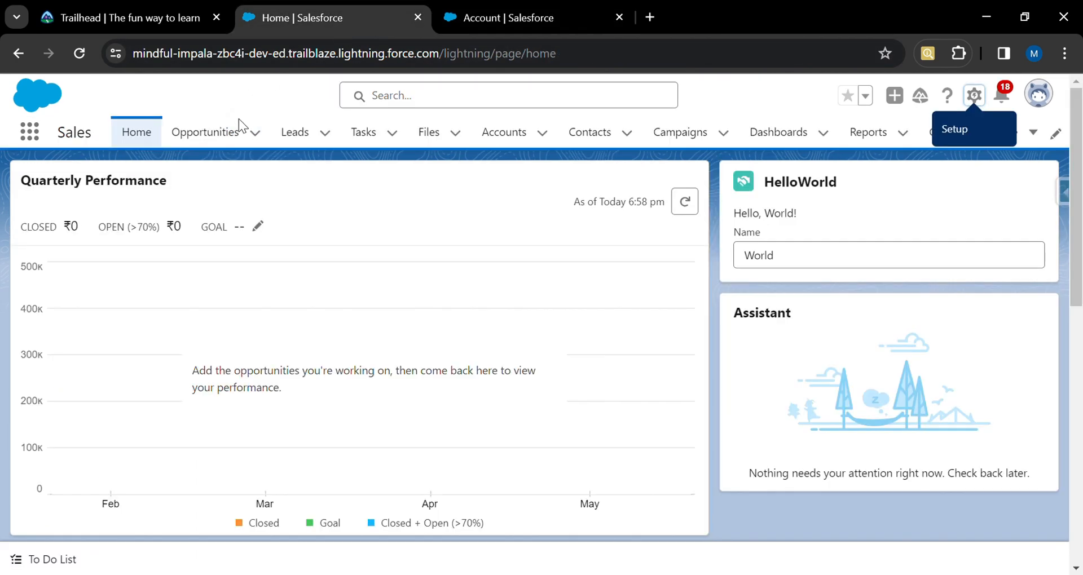
{"action": "left_click", "coordinate": [221, 135]}
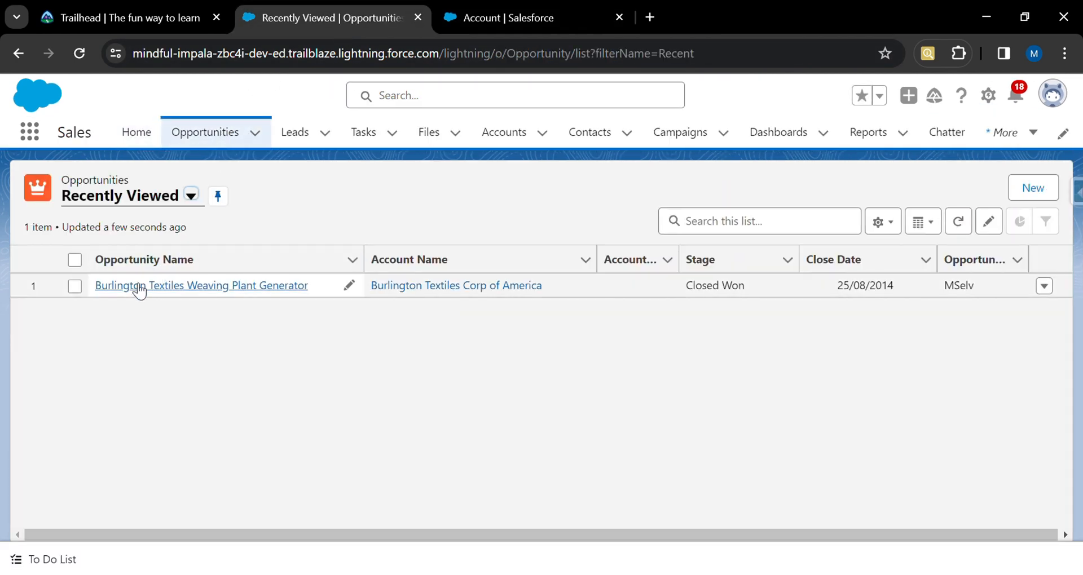
{"action": "left_click", "coordinate": [138, 287]}
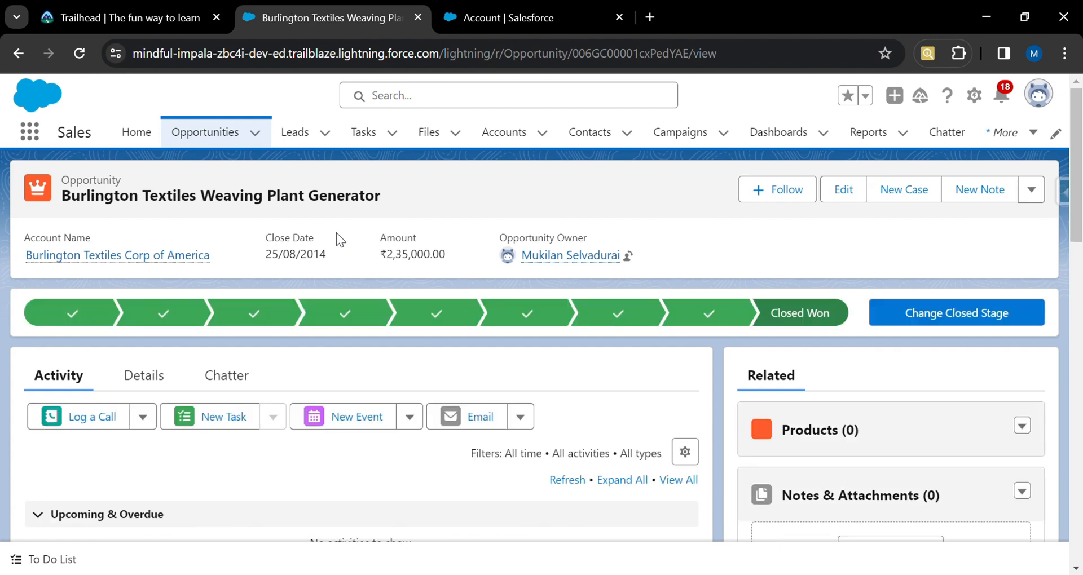
{"action": "left_click", "coordinate": [145, 385]}
{"action": "scroll", "coordinate": [355, 400], "scroll_direction": "down", "scroll_amount": 2}
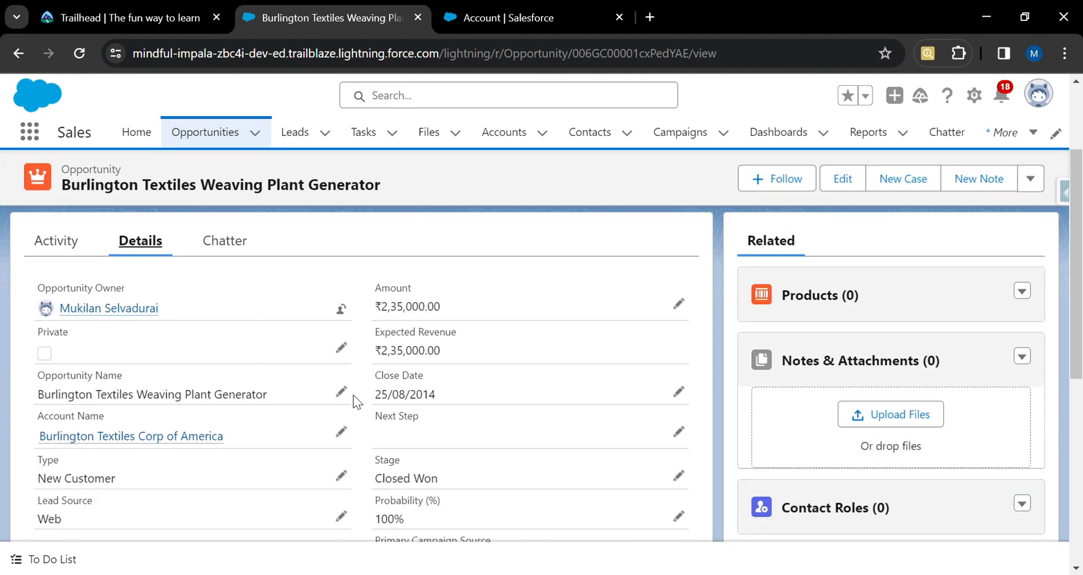
{"action": "scroll", "coordinate": [353, 395], "scroll_direction": "down", "scroll_amount": 7}
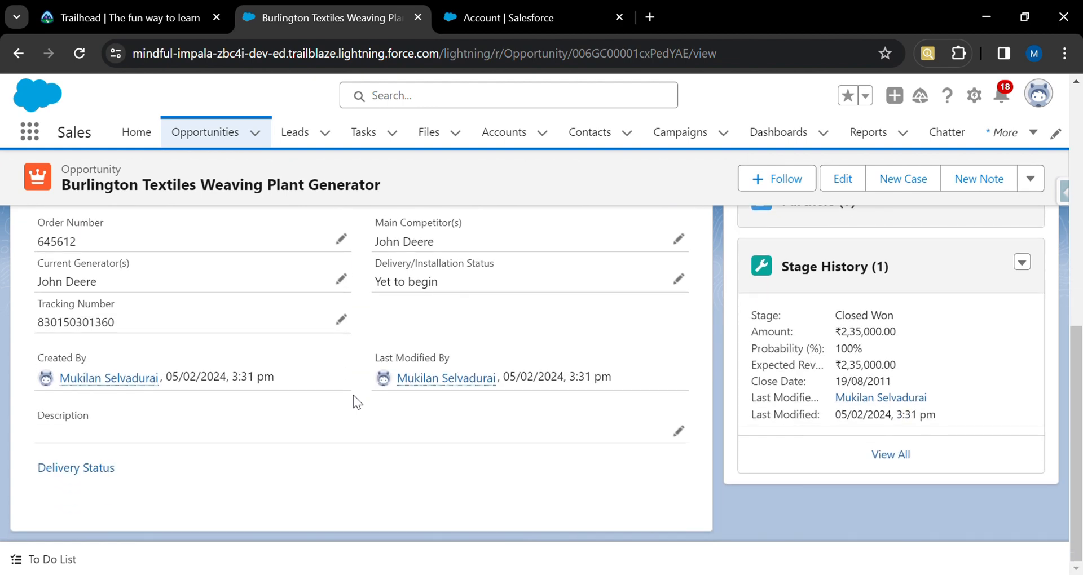
{"action": "scroll", "coordinate": [353, 395], "scroll_direction": "up", "scroll_amount": 9}
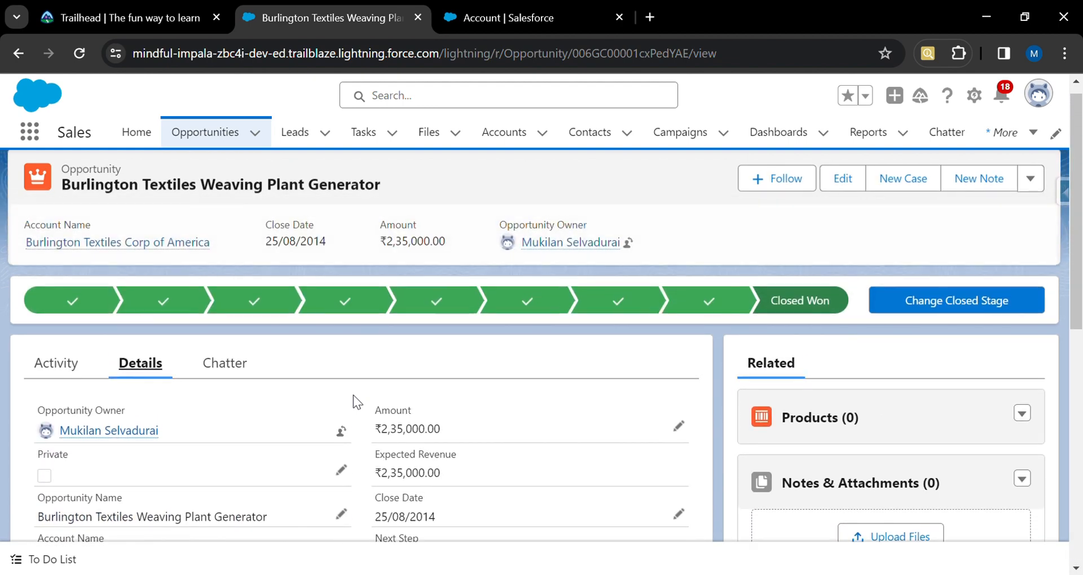
Save the New Customer field with all four Account page layouts selected.
{"action": "key", "text": "ctrl+Tab"}
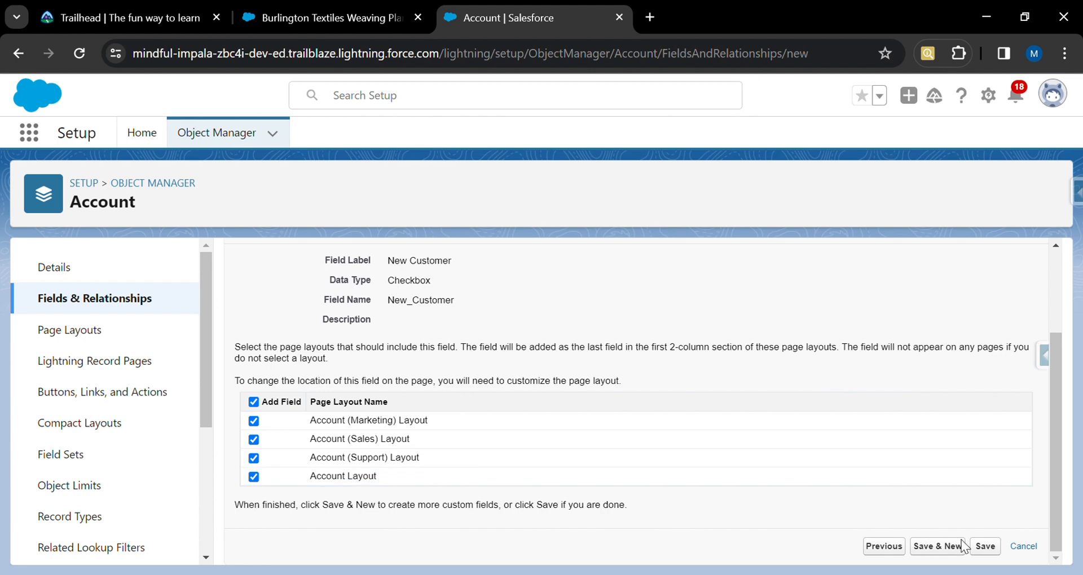
{"action": "left_click", "coordinate": [991, 548]}
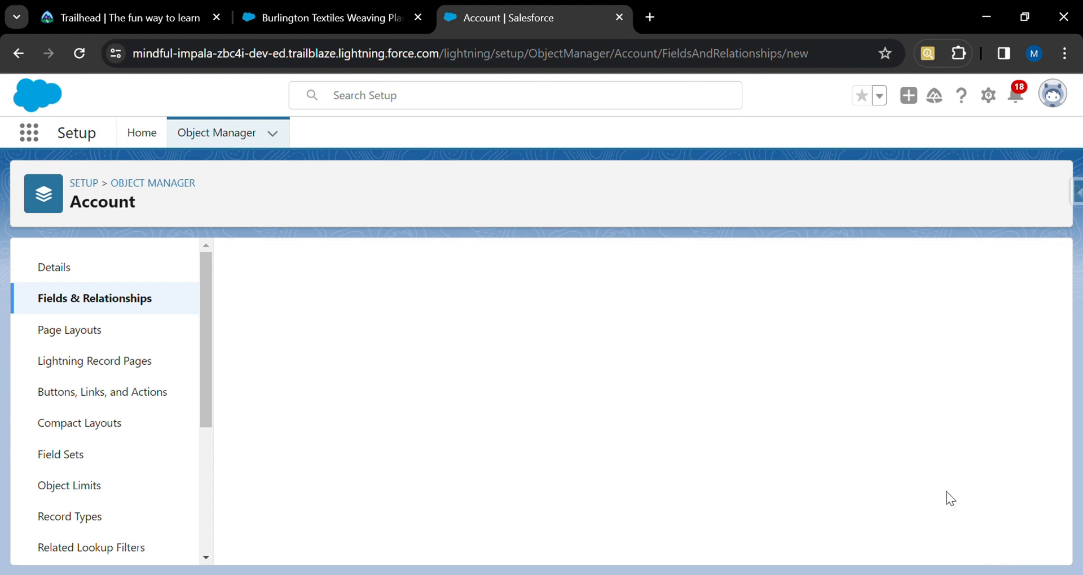
Start another new custom field on Account and choose the Currency data type.
{"action": "left_click", "coordinate": [703, 269]}
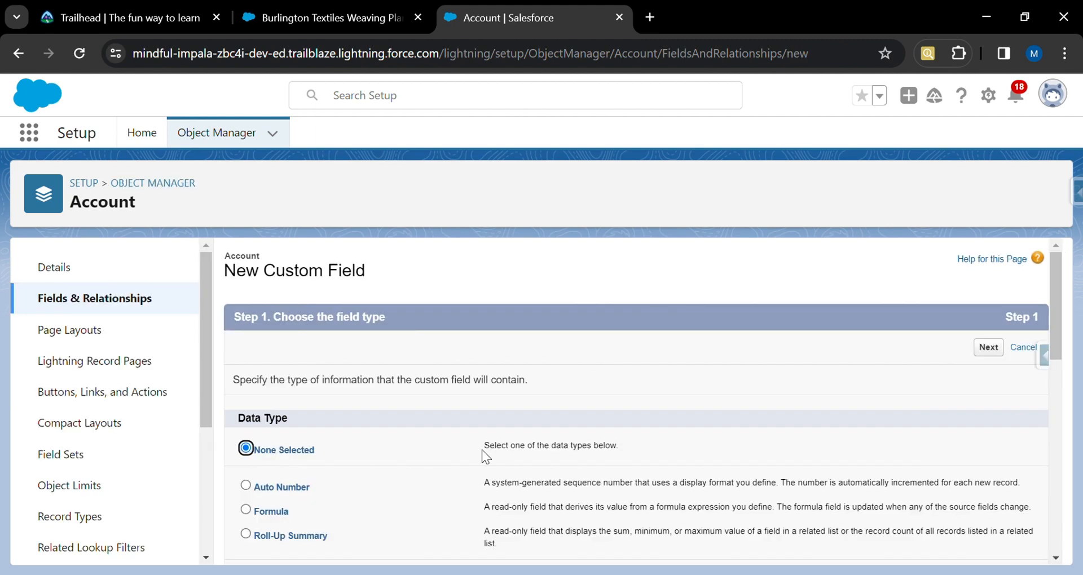
{"action": "scroll", "coordinate": [481, 449], "scroll_direction": "down", "scroll_amount": 7}
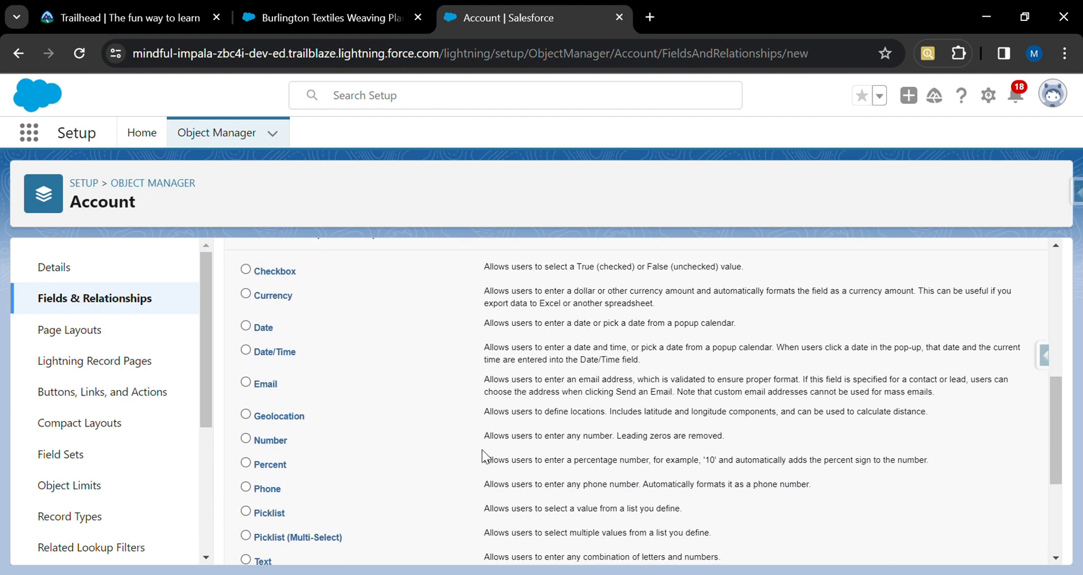
{"action": "left_click", "coordinate": [248, 292]}
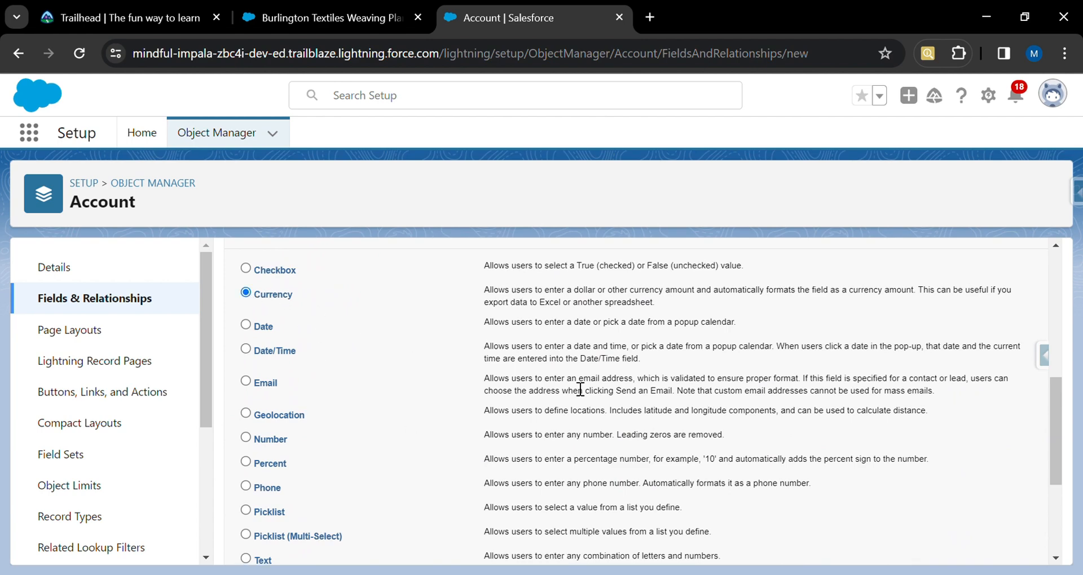
{"action": "scroll", "coordinate": [754, 395], "scroll_direction": "down", "scroll_amount": 4}
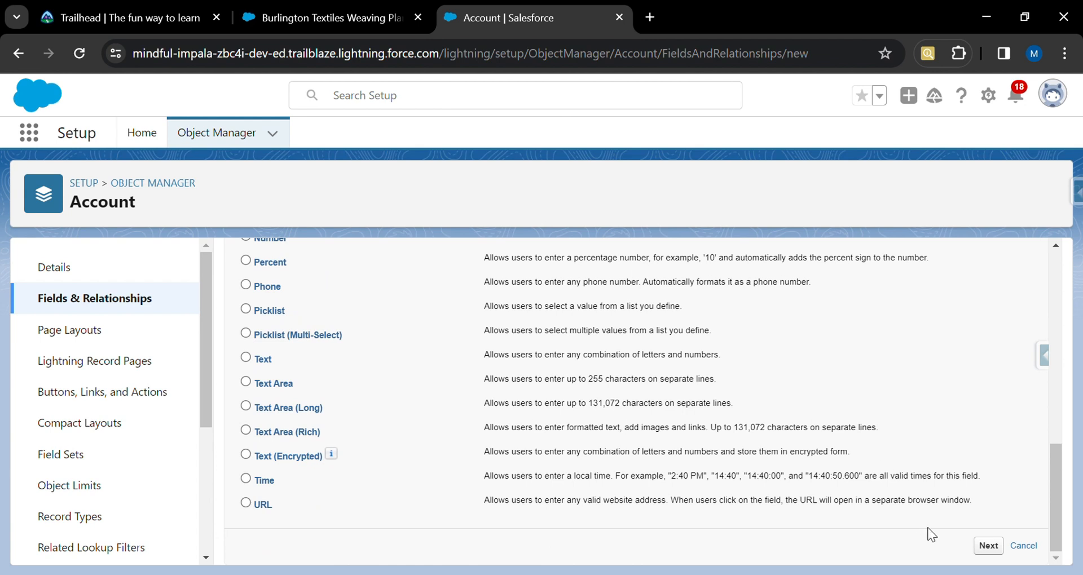
{"action": "left_click", "coordinate": [988, 546]}
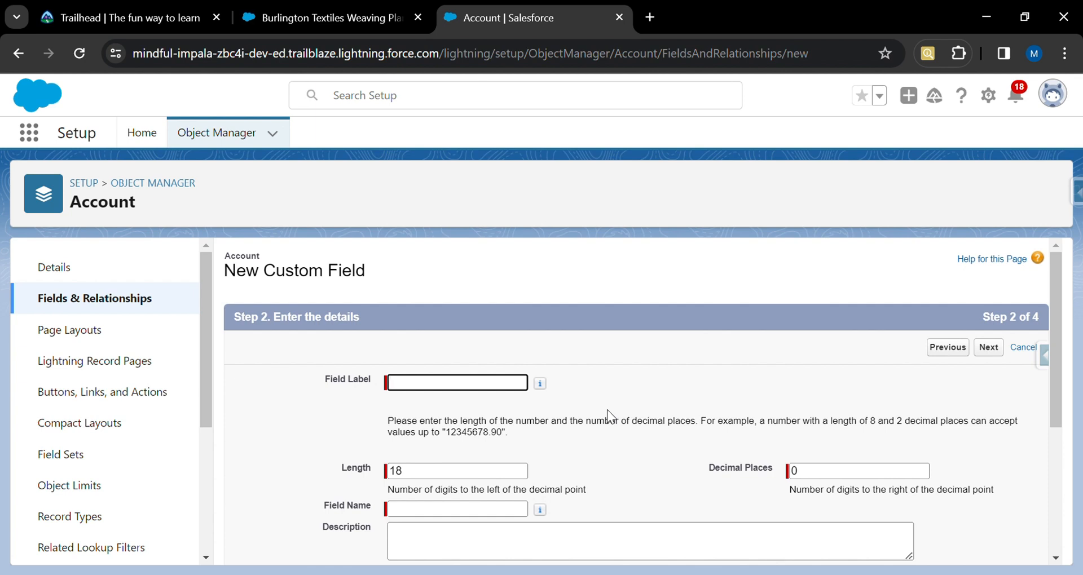
Enter Total Loan Amount as the field label, keep the default length and decimal places, and continue.
{"action": "type", "text": "Loan Amou"}
{"action": "type", "text": "nt"}
{"action": "type", "text": "Total"}
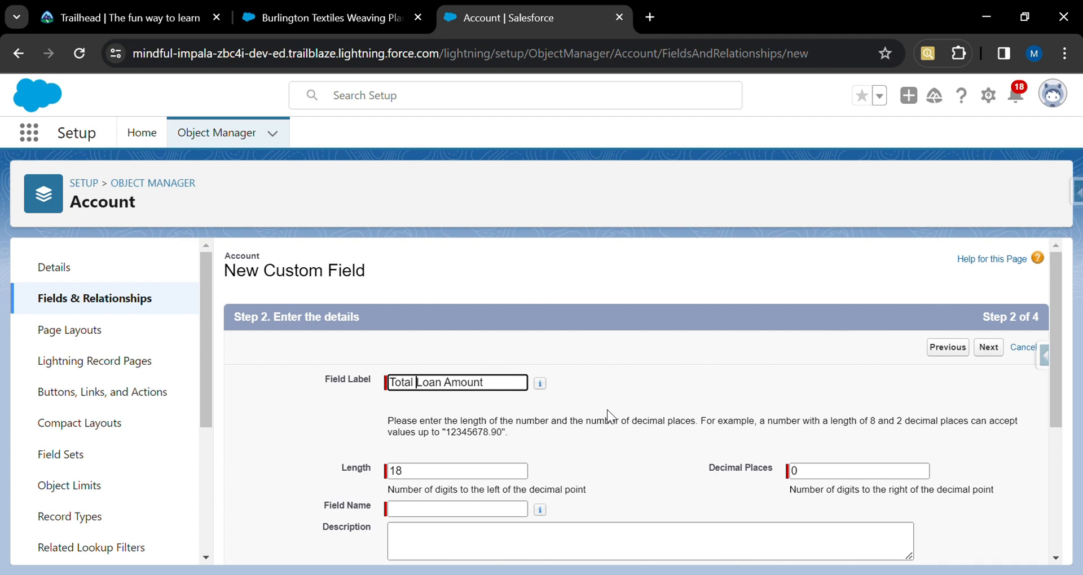
{"action": "left_click", "coordinate": [597, 378]}
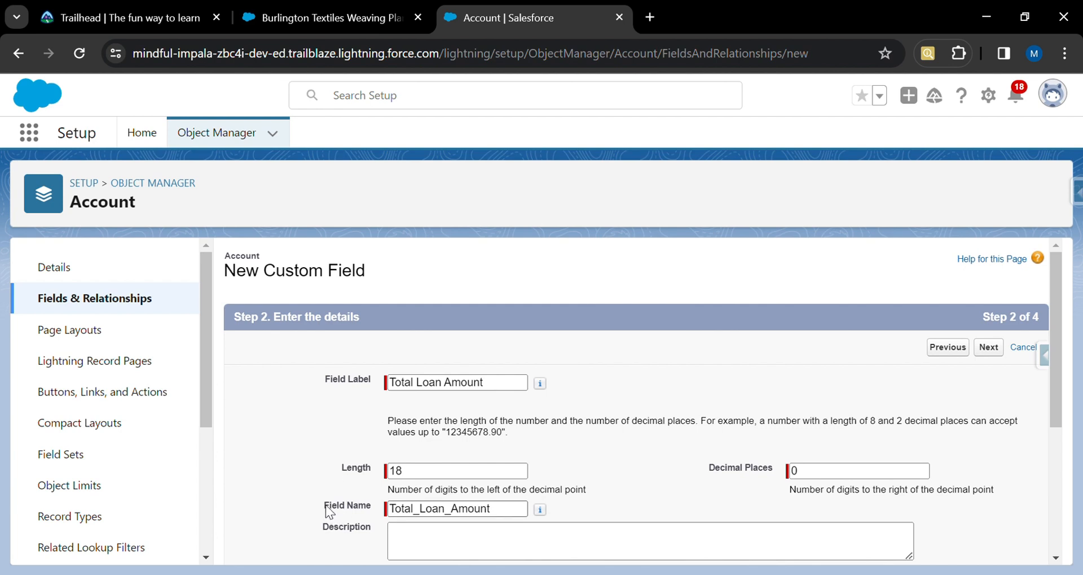
{"action": "left_click_drag", "start_coordinate": [325, 507], "coordinate": [370, 505]}
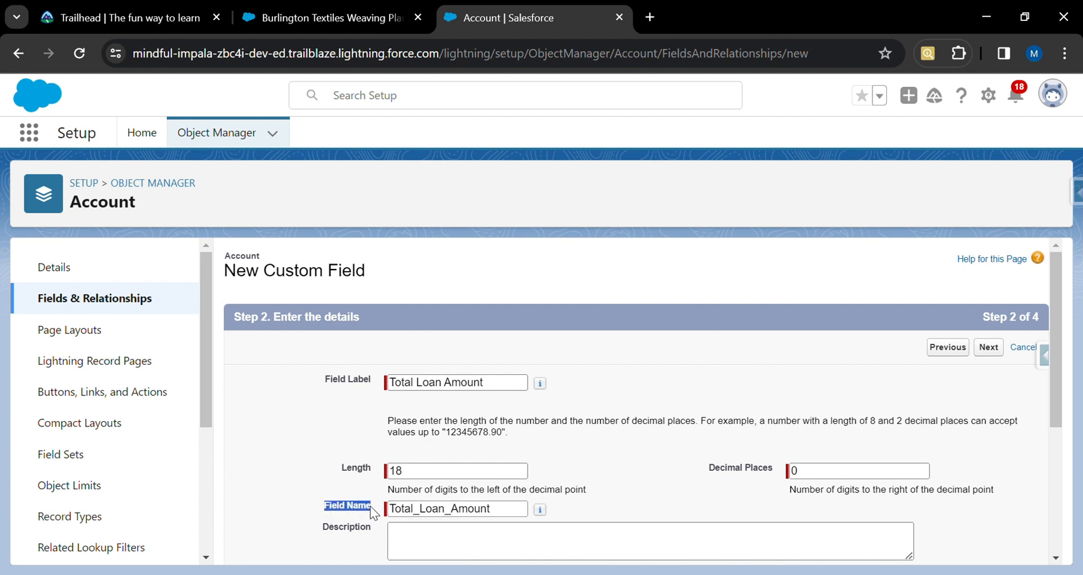
{"action": "left_click", "coordinate": [518, 516]}
{"action": "mouse_move", "coordinate": [540, 509]}
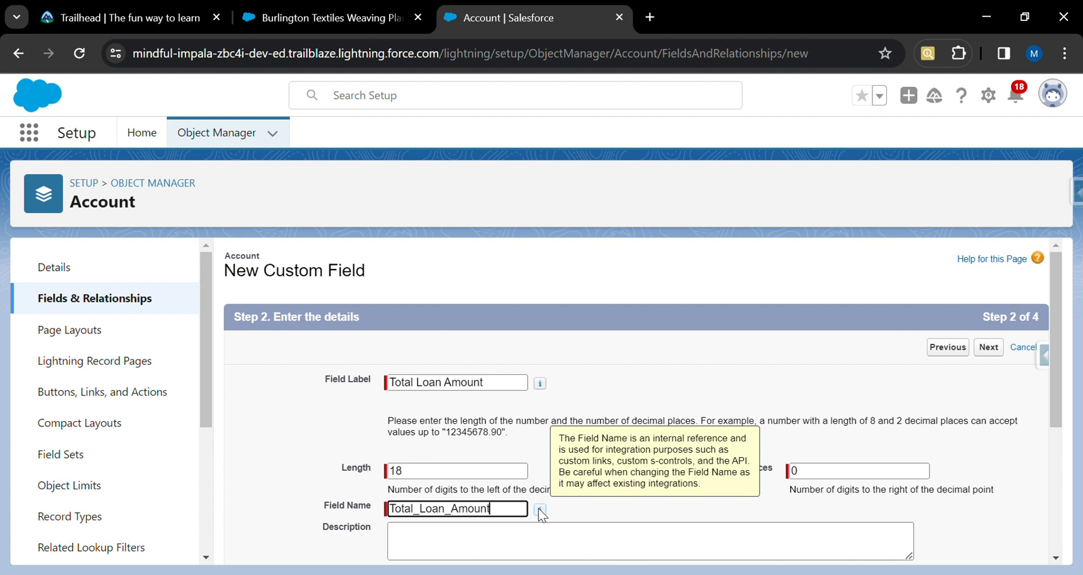
{"action": "left_click", "coordinate": [641, 503]}
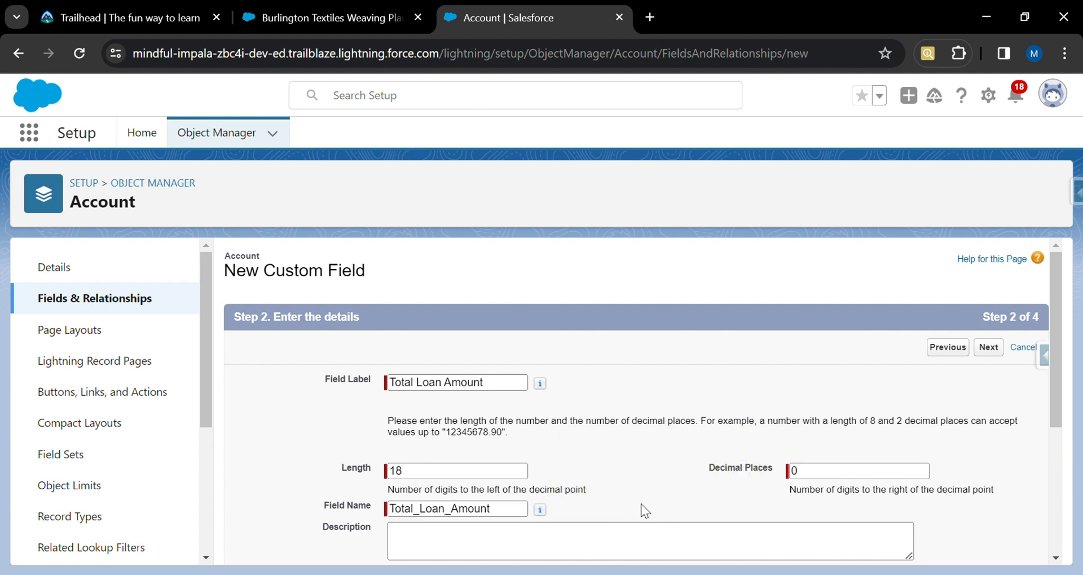
{"action": "scroll", "coordinate": [640, 503], "scroll_direction": "down", "scroll_amount": 3}
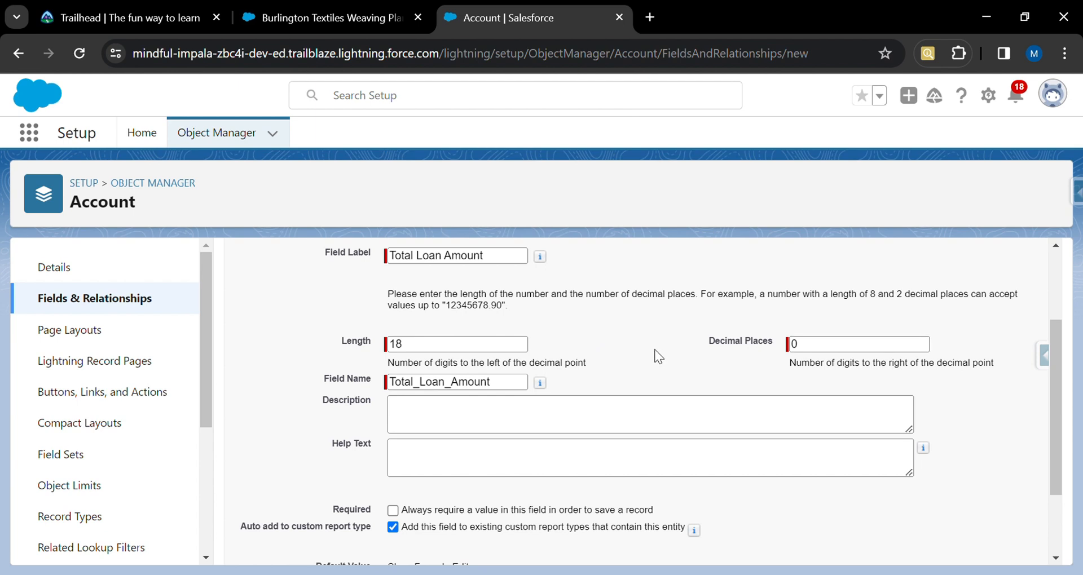
{"action": "scroll", "coordinate": [655, 354], "scroll_direction": "up", "scroll_amount": 1}
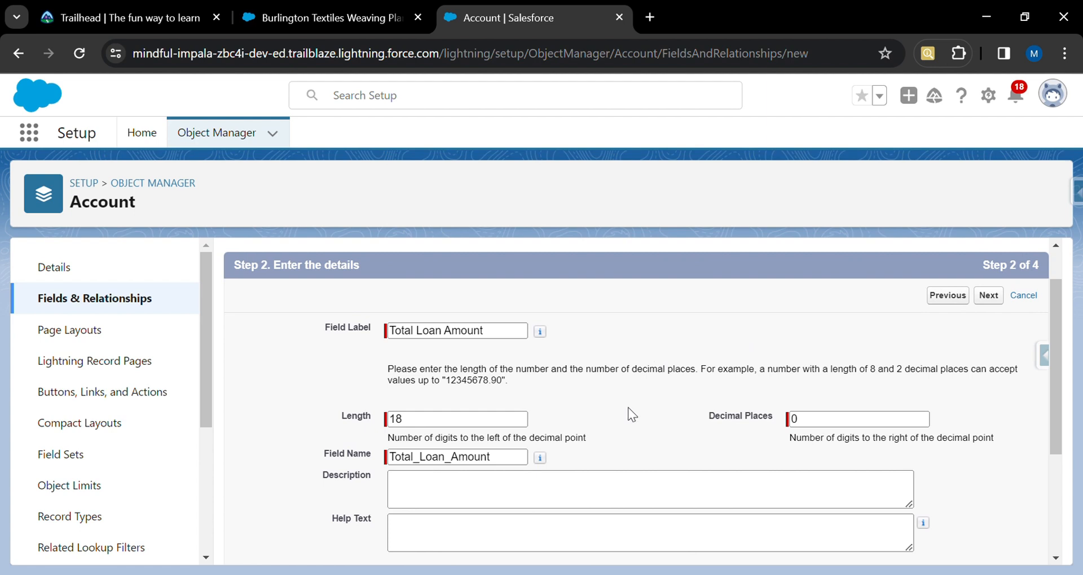
{"action": "scroll", "coordinate": [621, 414], "scroll_direction": "down", "scroll_amount": 3}
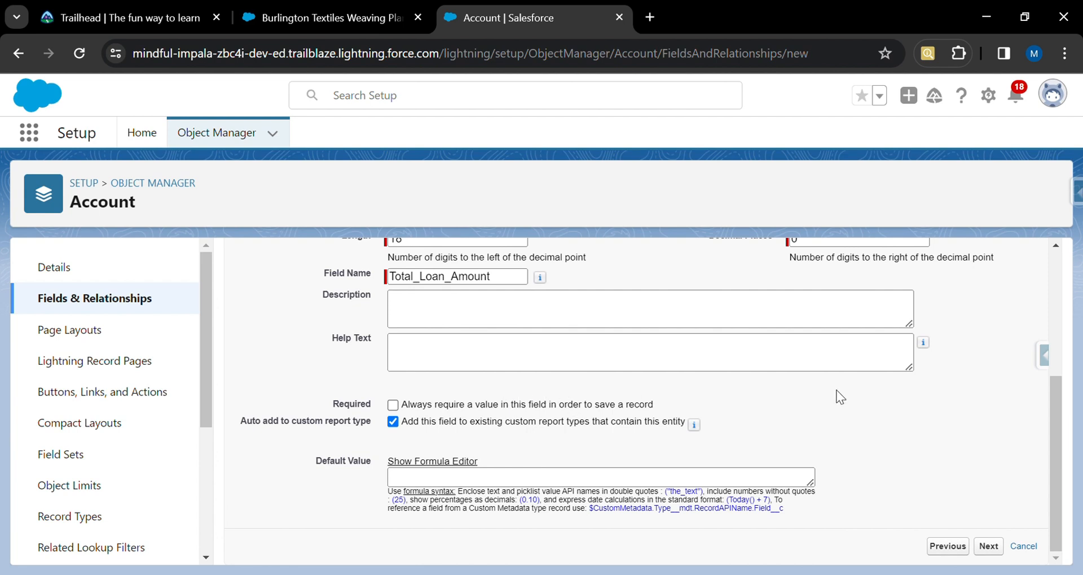
{"action": "left_click", "coordinate": [989, 546]}
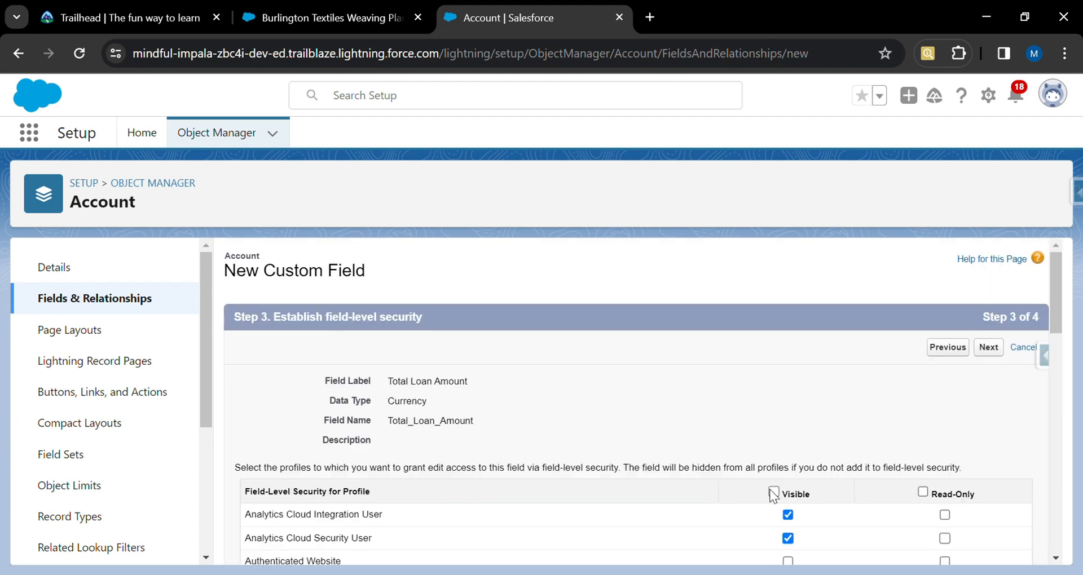
Make Total Loan Amount visible to all profiles, keep all page layouts, and save while starting another field.
{"action": "left_click", "coordinate": [773, 492]}
{"action": "left_click", "coordinate": [994, 347]}
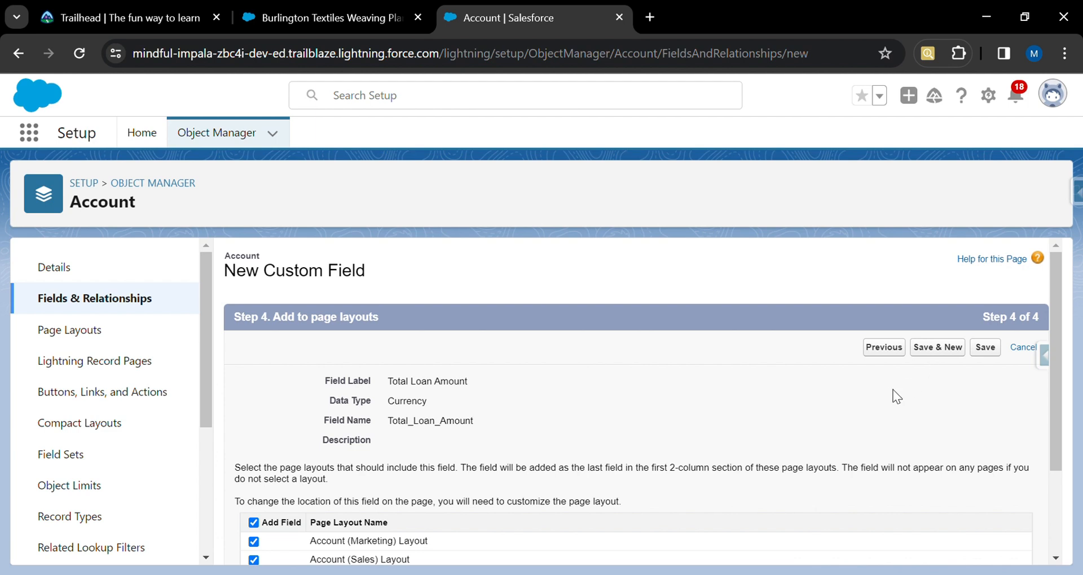
{"action": "scroll", "coordinate": [894, 394], "scroll_direction": "down", "scroll_amount": 1}
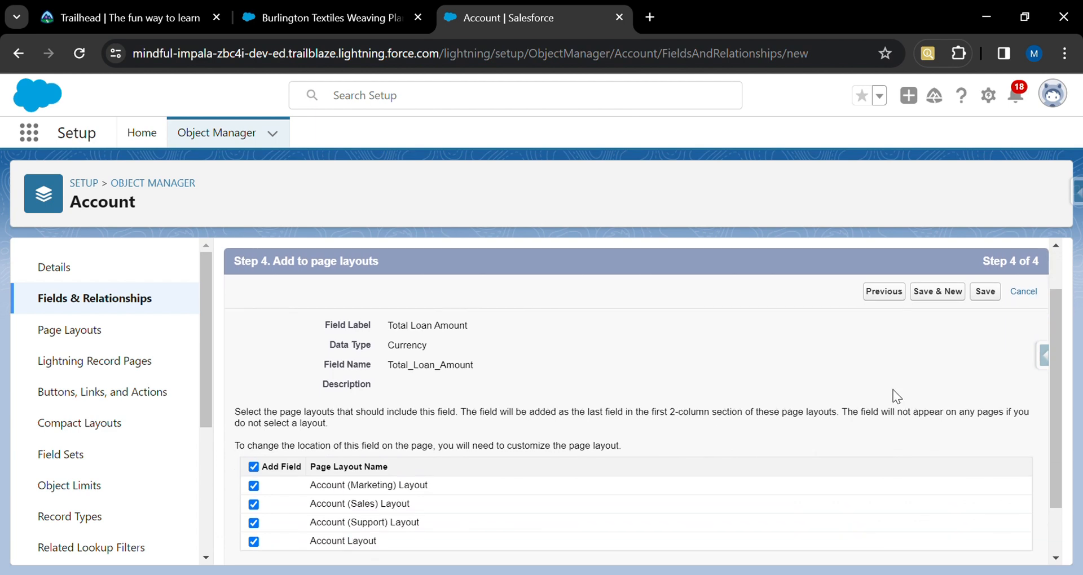
{"action": "left_click", "coordinate": [949, 294]}
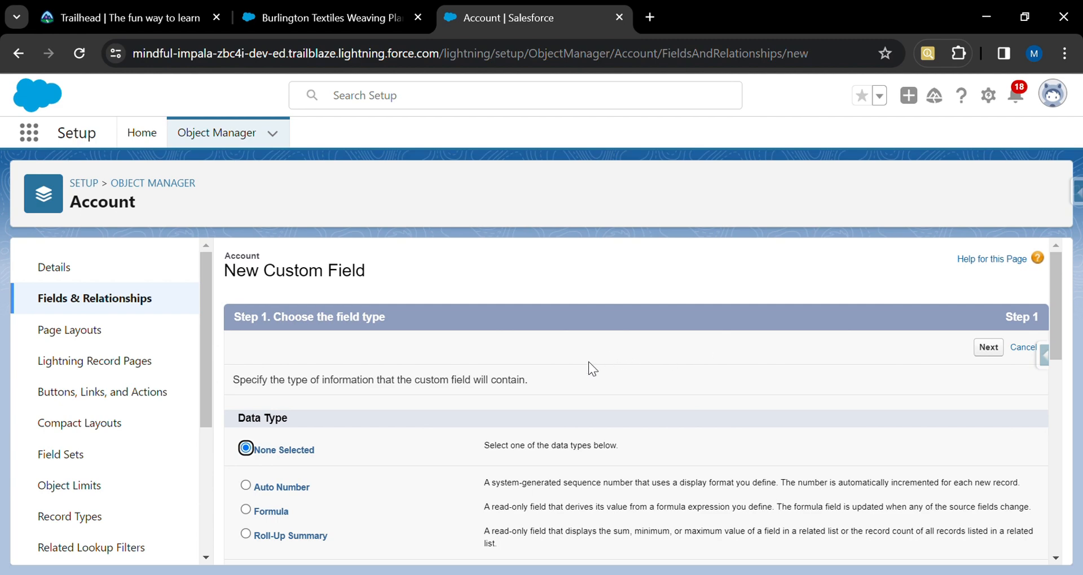
Choose the Date data type for the new field and continue to the details.
{"action": "scroll", "coordinate": [589, 363], "scroll_direction": "down", "scroll_amount": 5}
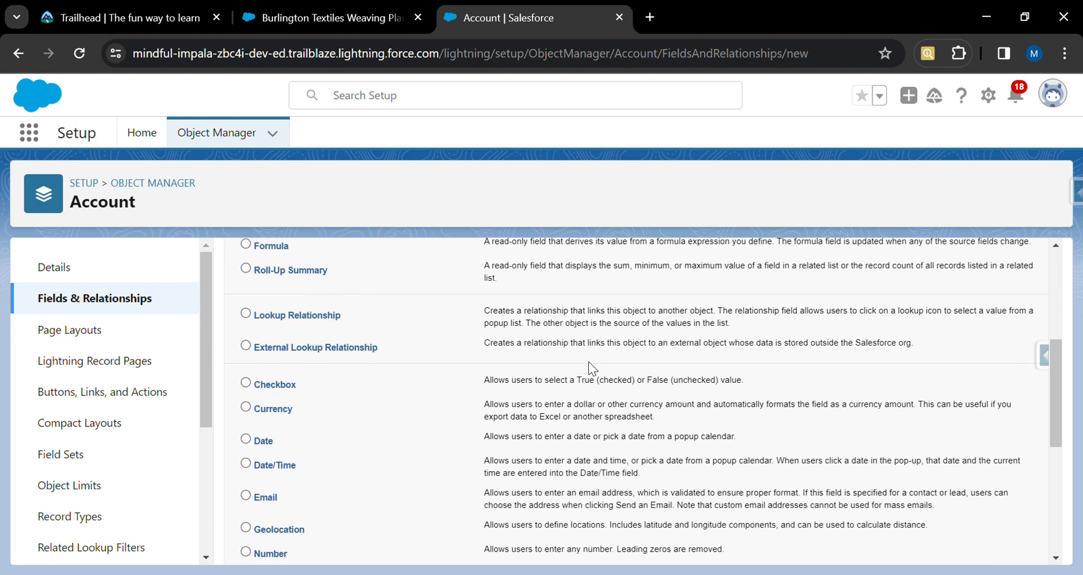
{"action": "scroll", "coordinate": [588, 367], "scroll_direction": "down", "scroll_amount": 1}
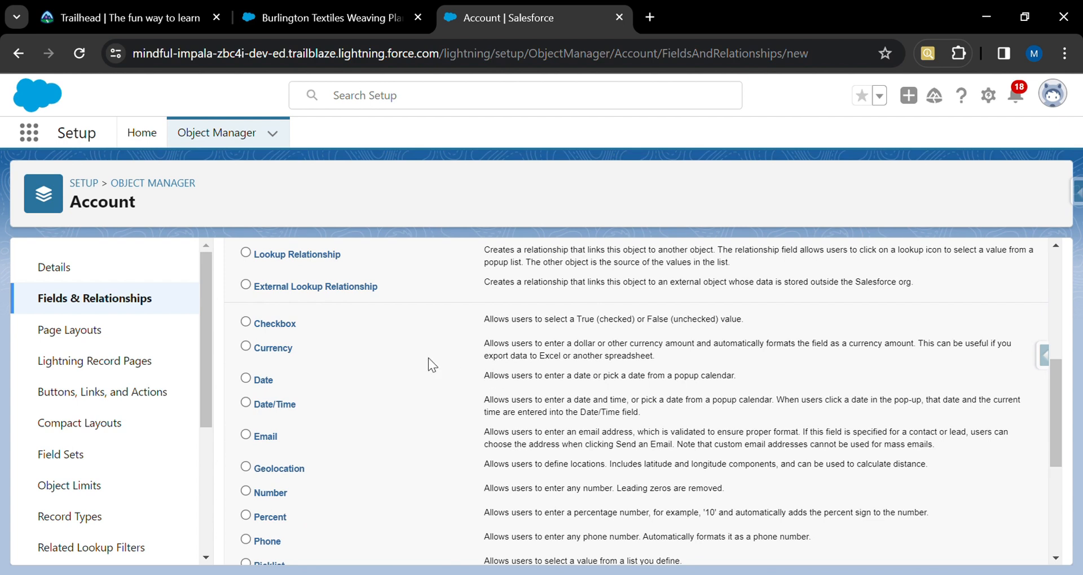
{"action": "scroll", "coordinate": [384, 344], "scroll_direction": "down", "scroll_amount": 1}
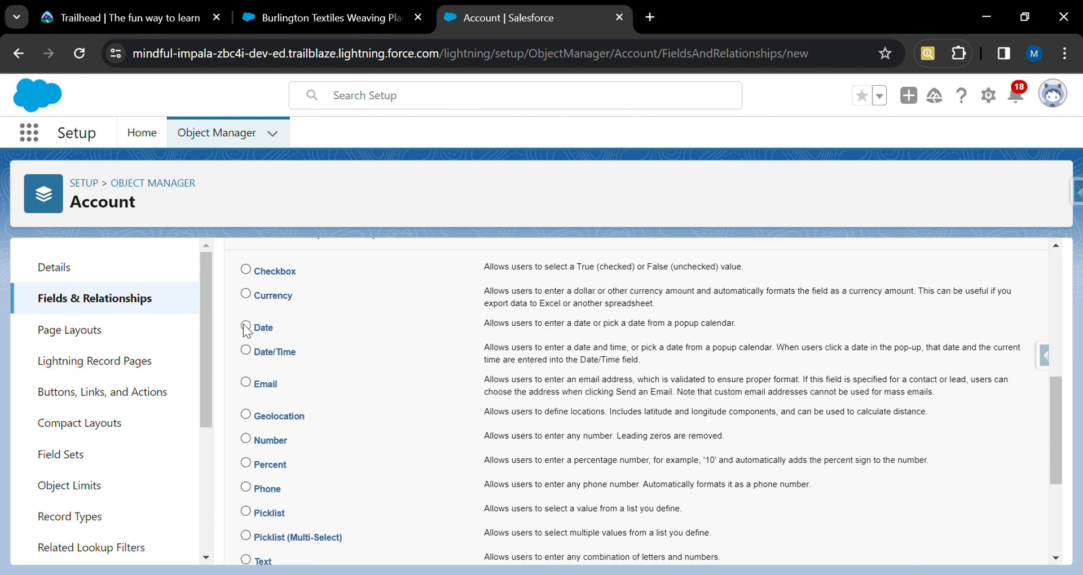
{"action": "scroll", "coordinate": [433, 388], "scroll_direction": "down", "scroll_amount": 2}
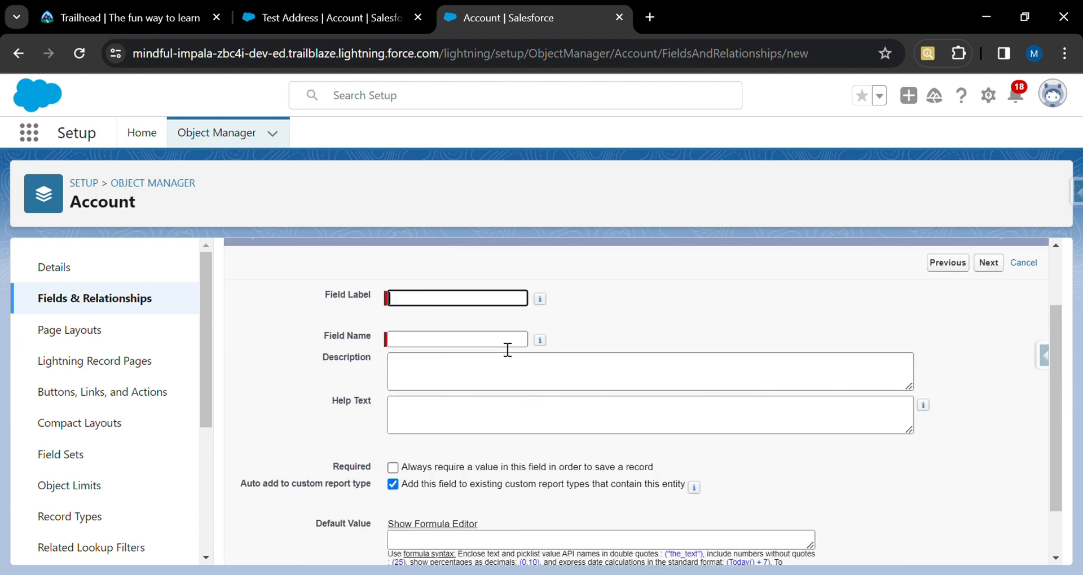
Enter Start Date as the field label and continue.
{"action": "type", "text": "Start Date"}
{"action": "key", "text": "Tab"}
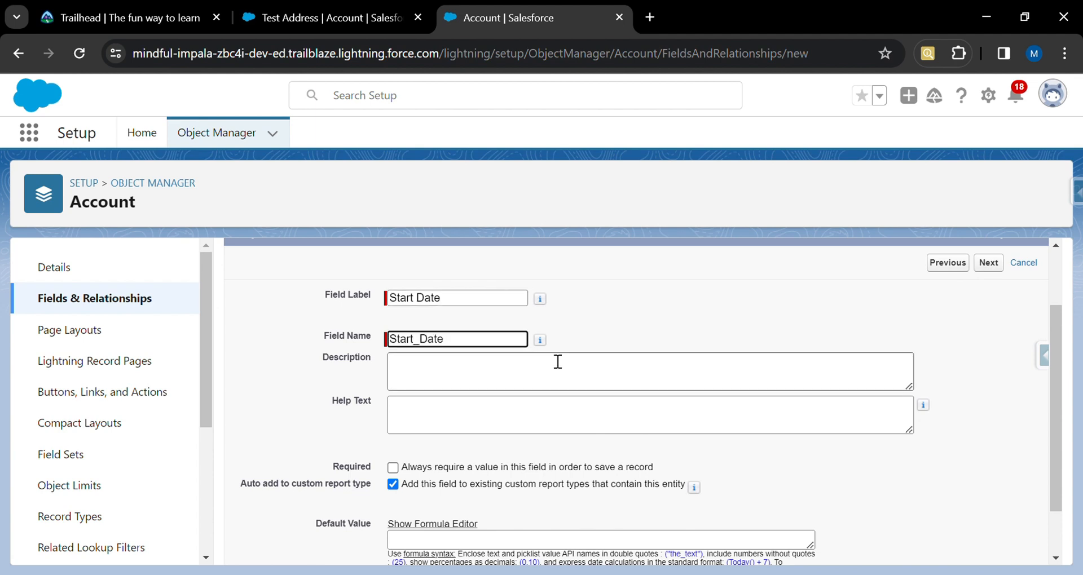
{"action": "scroll", "coordinate": [636, 420], "scroll_direction": "down", "scroll_amount": 2}
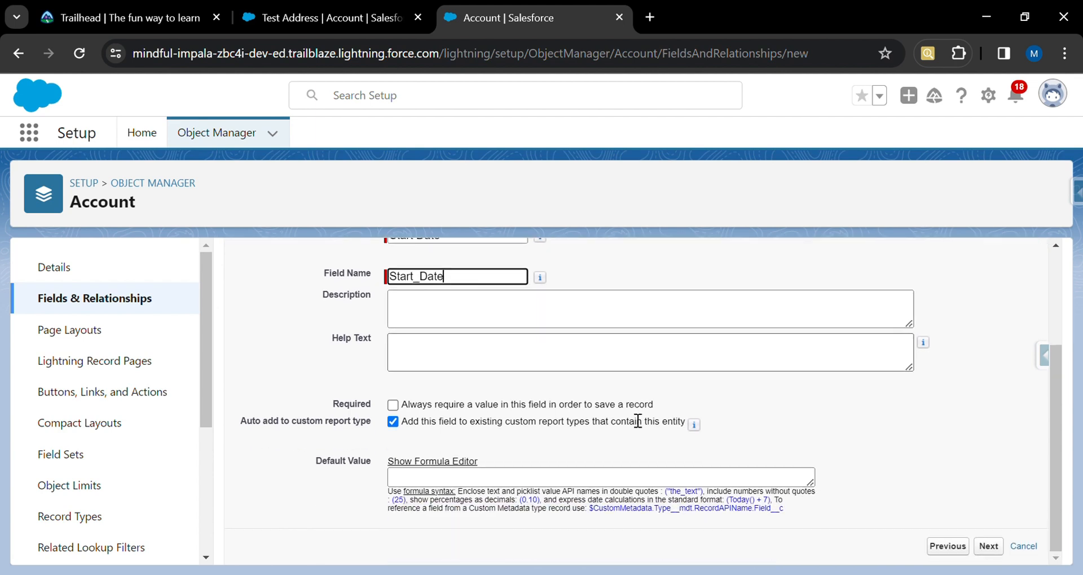
{"action": "scroll", "coordinate": [820, 401], "scroll_direction": "up", "scroll_amount": 3}
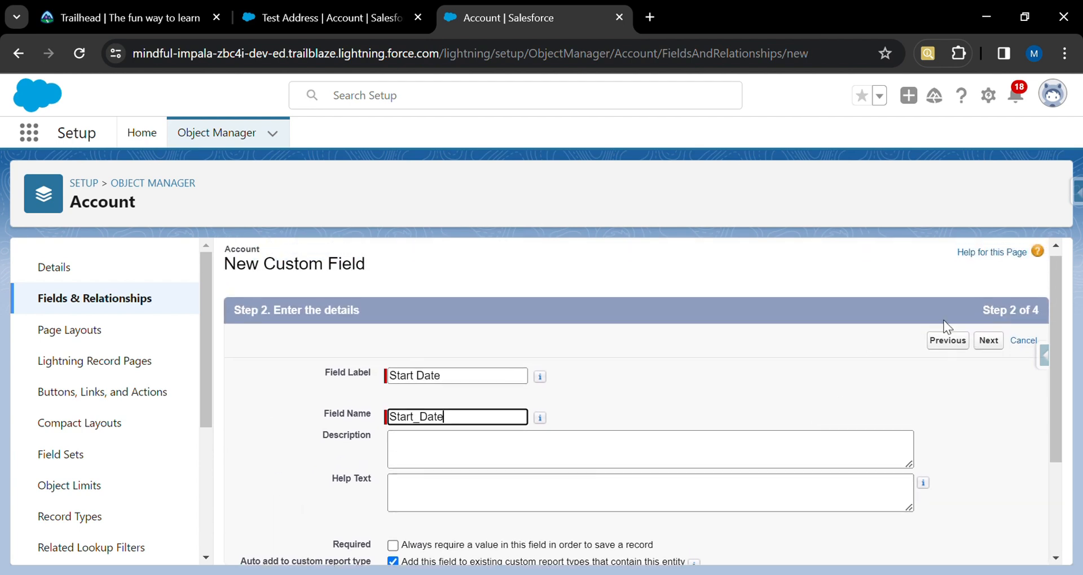
{"action": "left_click", "coordinate": [1002, 340]}
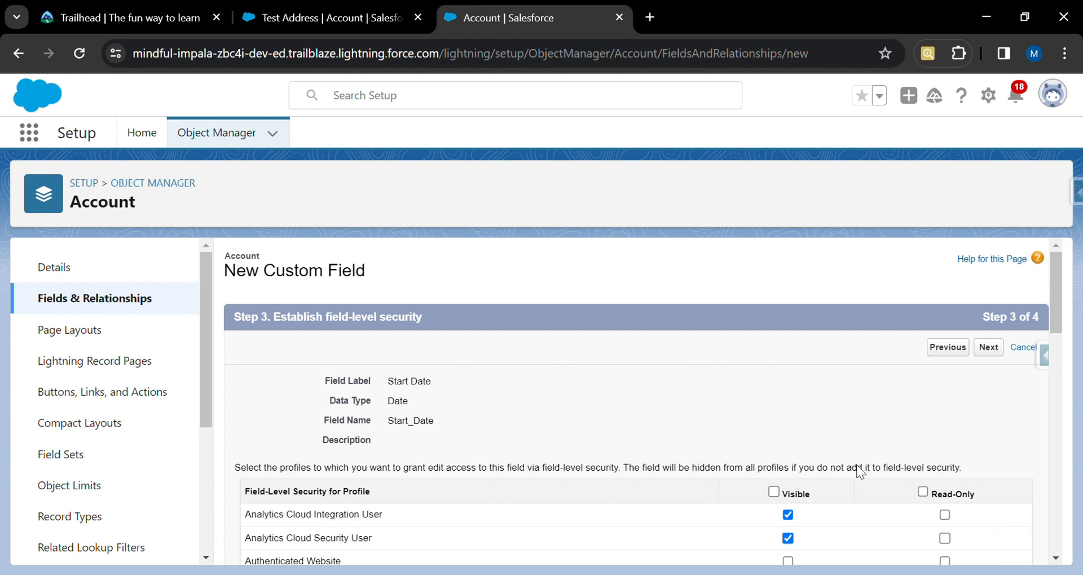
Make Start Date visible to all profiles, keep all page layouts, and save while starting another field.
{"action": "left_click", "coordinate": [774, 492]}
{"action": "left_click", "coordinate": [992, 356]}
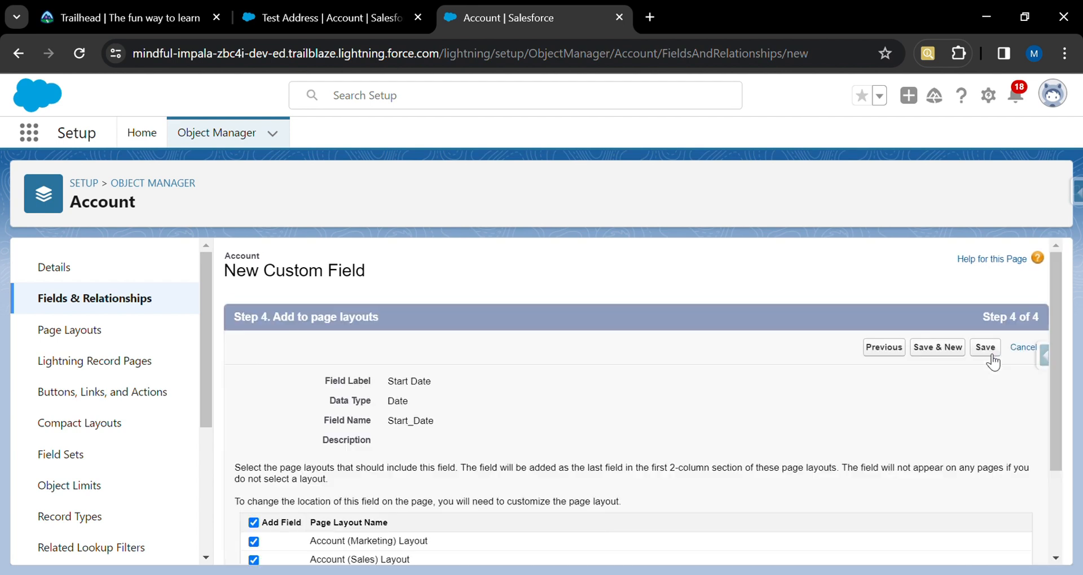
{"action": "scroll", "coordinate": [795, 434], "scroll_direction": "down", "scroll_amount": 3}
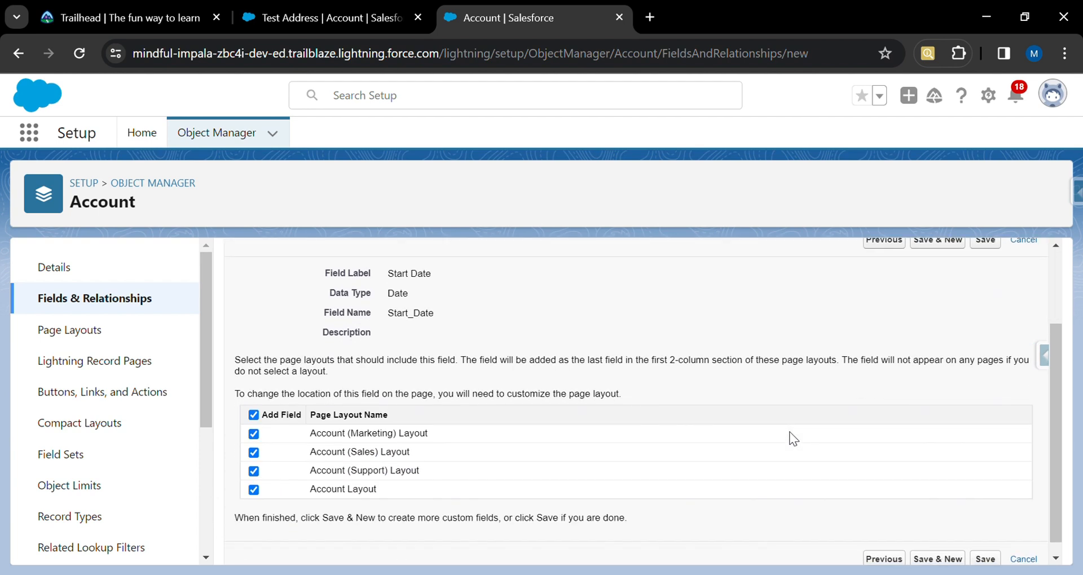
{"action": "left_click", "coordinate": [946, 560]}
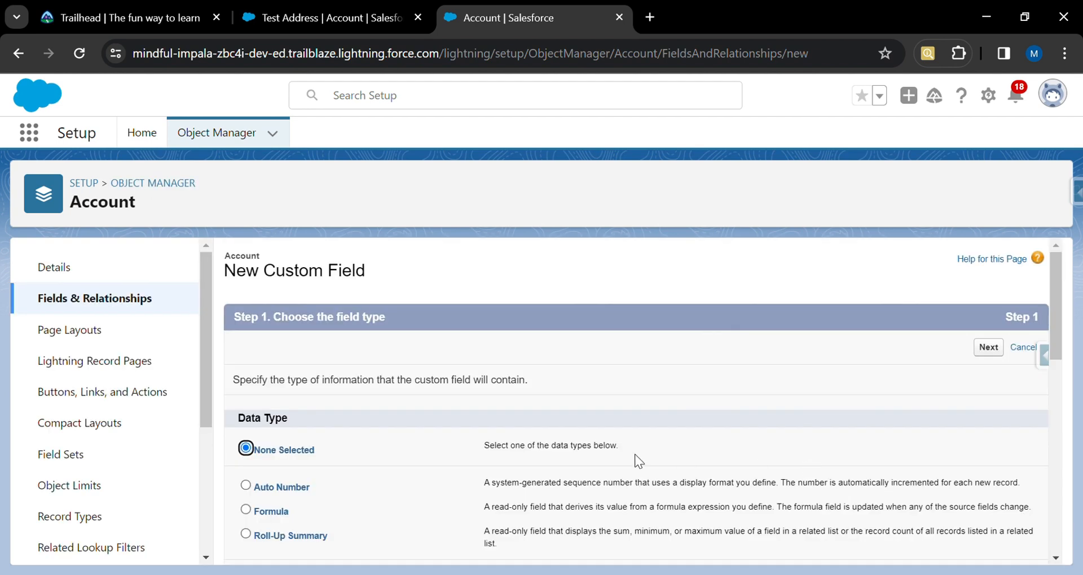
Examine the descriptions of the Date and Date/Time data types.
{"action": "scroll", "coordinate": [442, 473], "scroll_direction": "down", "scroll_amount": 5}
{"action": "scroll", "coordinate": [442, 473], "scroll_direction": "down", "scroll_amount": 2}
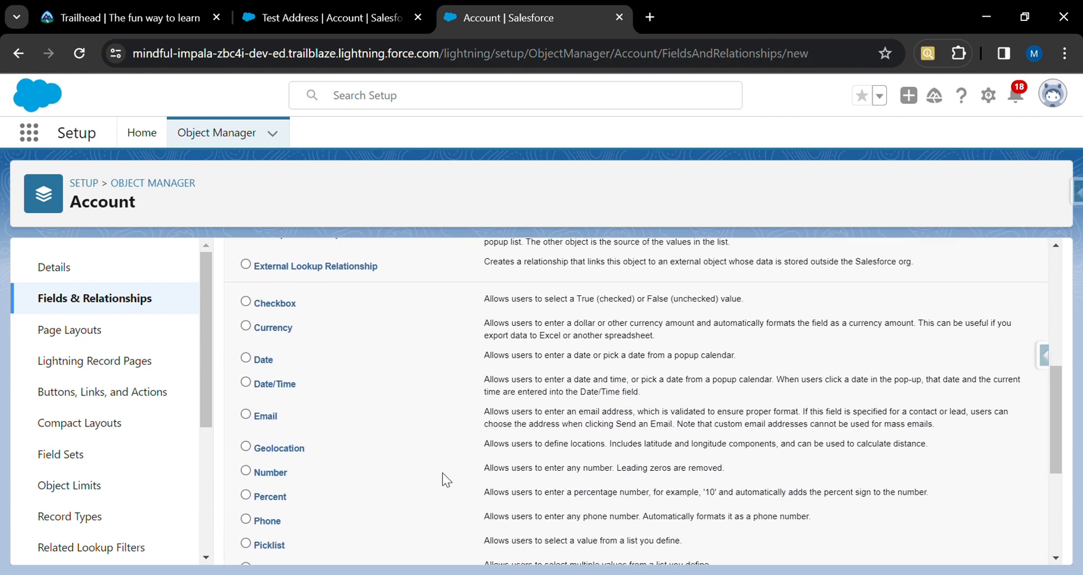
{"action": "scroll", "coordinate": [442, 473], "scroll_direction": "up", "scroll_amount": 1}
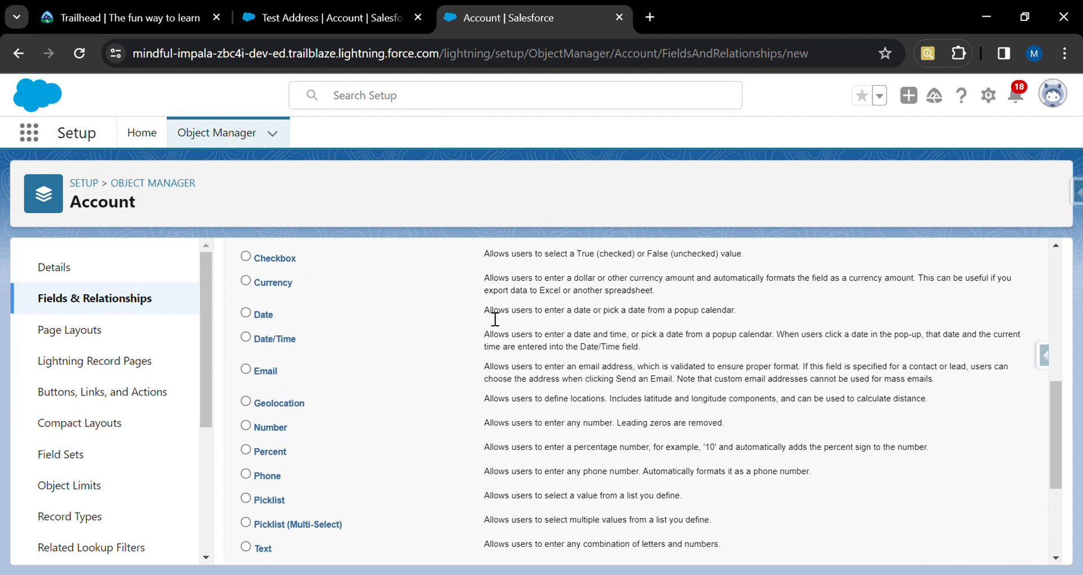
{"action": "left_click_drag", "start_coordinate": [486, 312], "coordinate": [745, 309]}
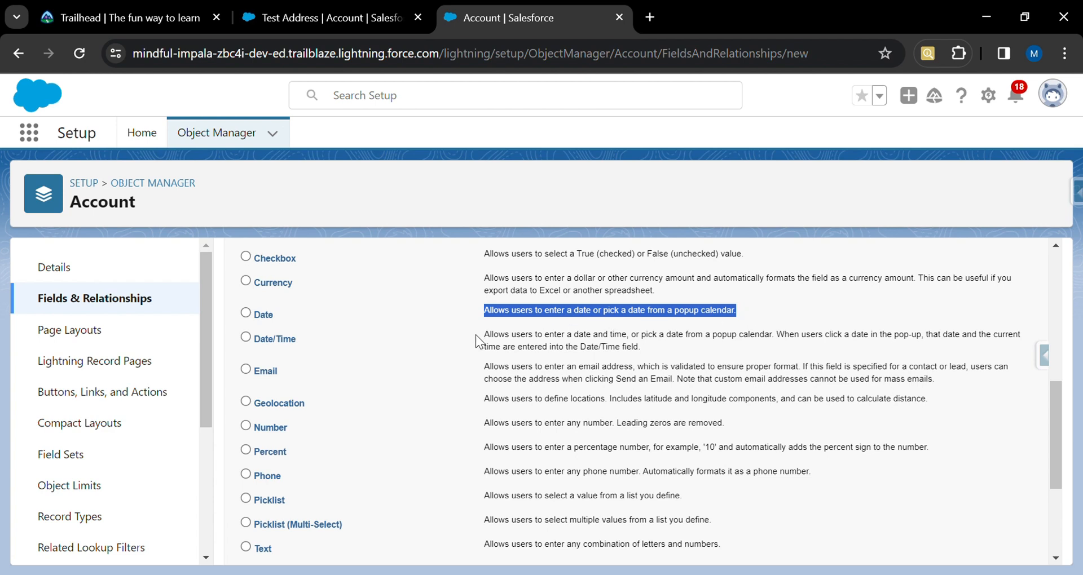
{"action": "left_click", "coordinate": [496, 344]}
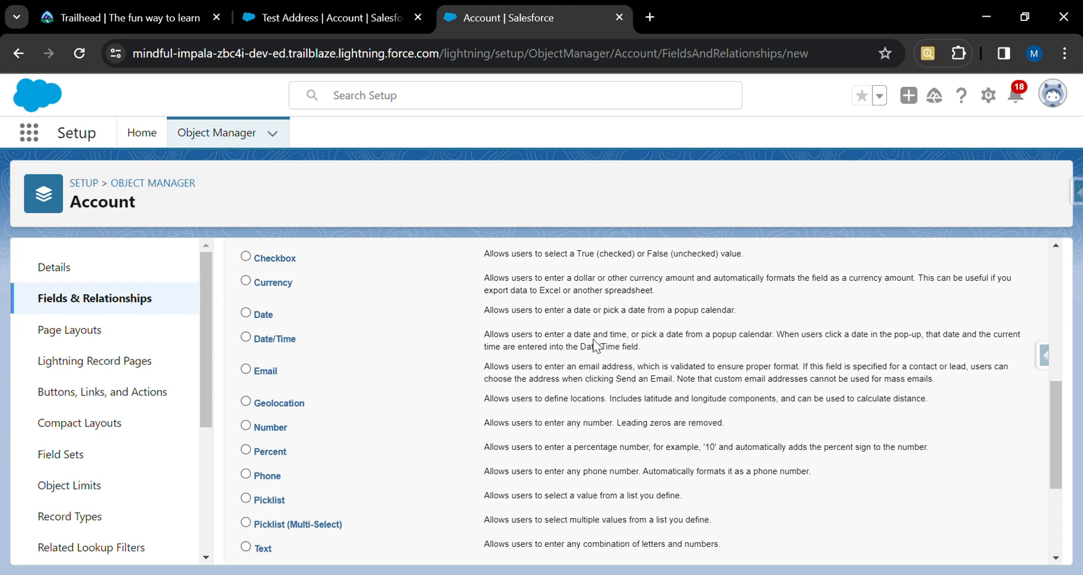
Switch to the Test Address account tab and scroll through its Details.
{"action": "left_click", "coordinate": [362, 17]}
{"action": "scroll", "coordinate": [316, 469], "scroll_direction": "down", "scroll_amount": 10}
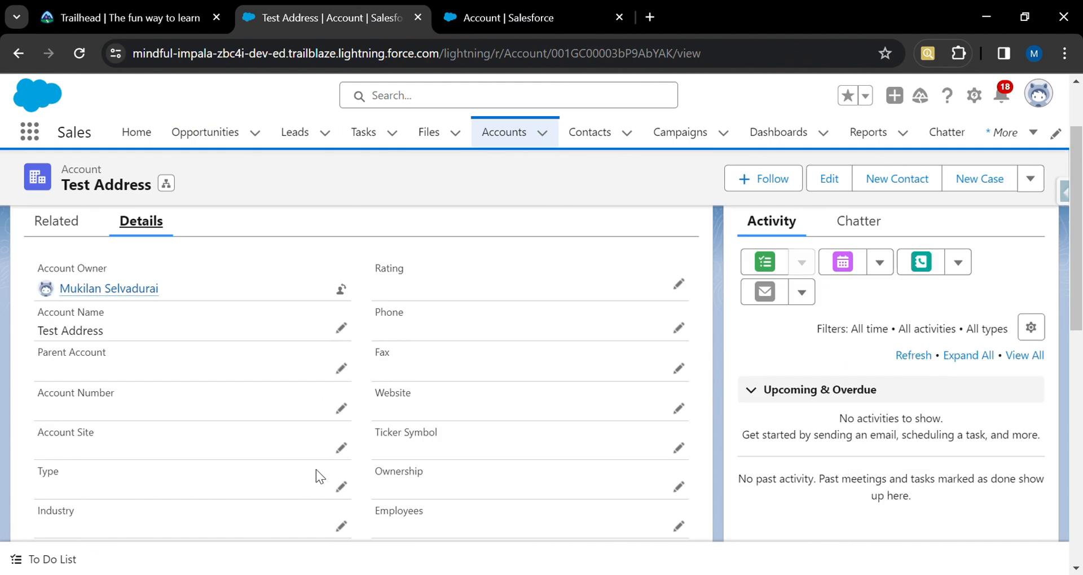
{"action": "scroll", "coordinate": [316, 470], "scroll_direction": "down", "scroll_amount": 2}
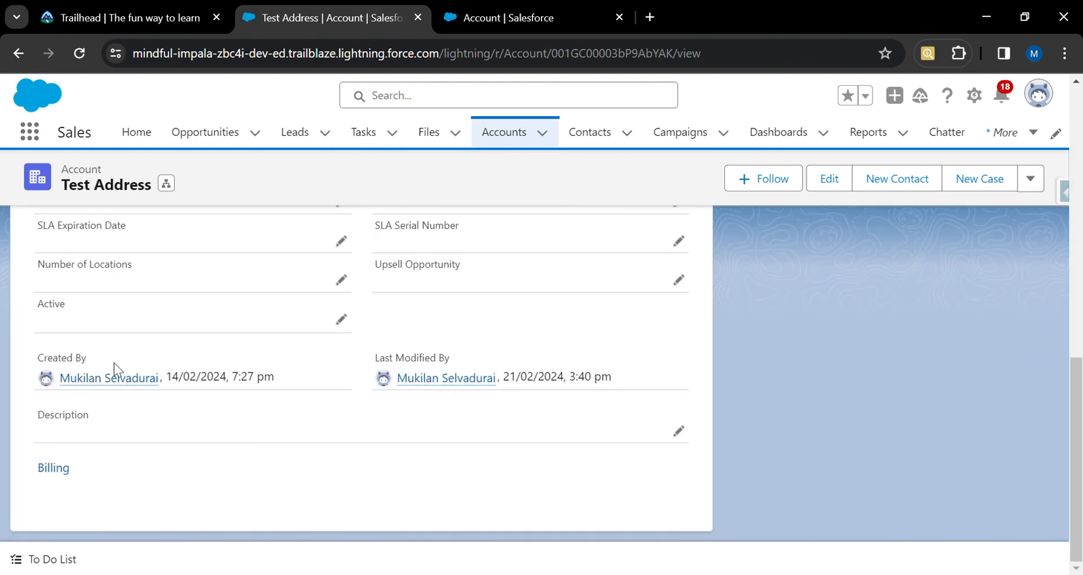
Highlight the Created By and Last Modified By dates on the Test Address account.
{"action": "left_click_drag", "start_coordinate": [169, 384], "coordinate": [281, 381]}
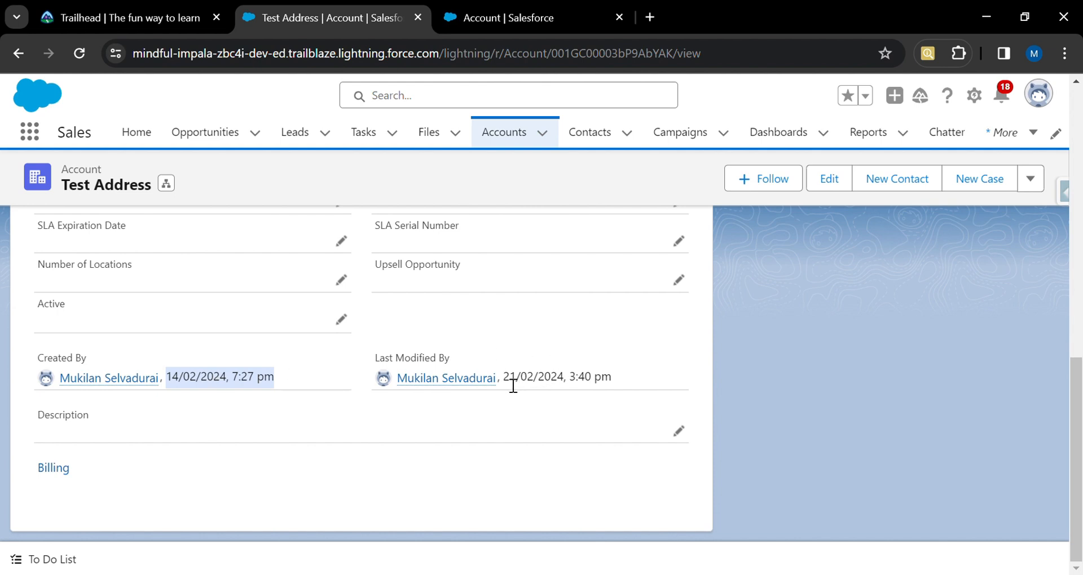
{"action": "left_click_drag", "start_coordinate": [504, 378], "coordinate": [616, 377]}
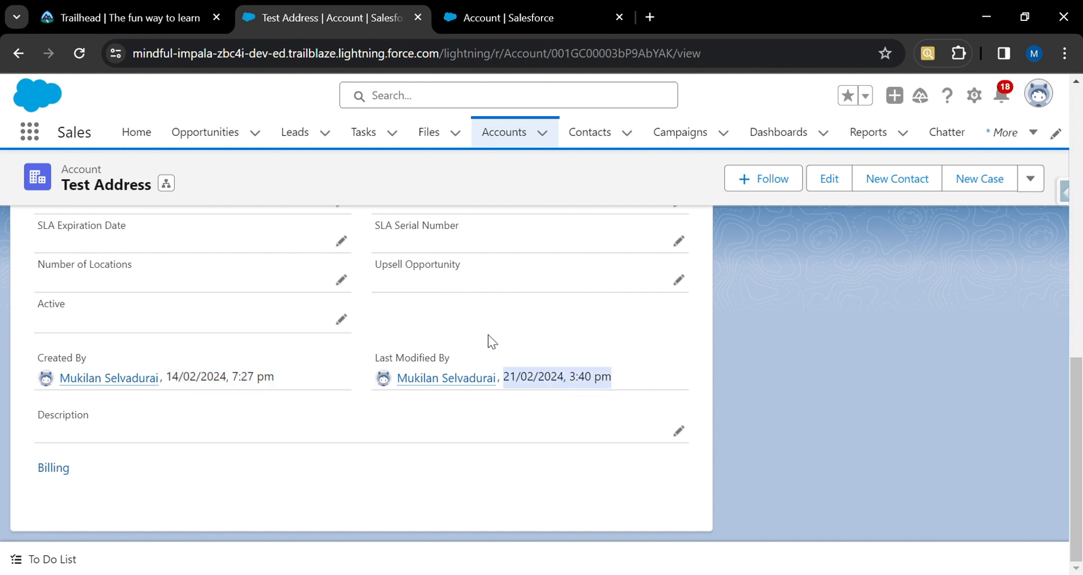
{"action": "scroll", "coordinate": [489, 334], "scroll_direction": "up", "scroll_amount": 15}
Return to Setup, cancel the unfinished field, and start a new custom field of type Email.
{"action": "key", "text": "ctrl+Tab"}
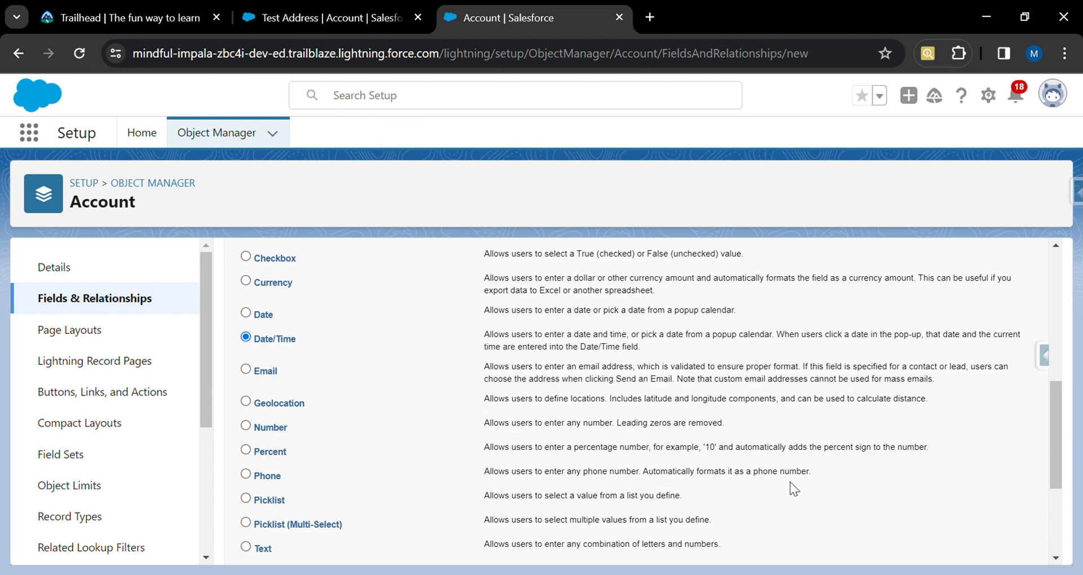
{"action": "left_click", "coordinate": [1023, 350]}
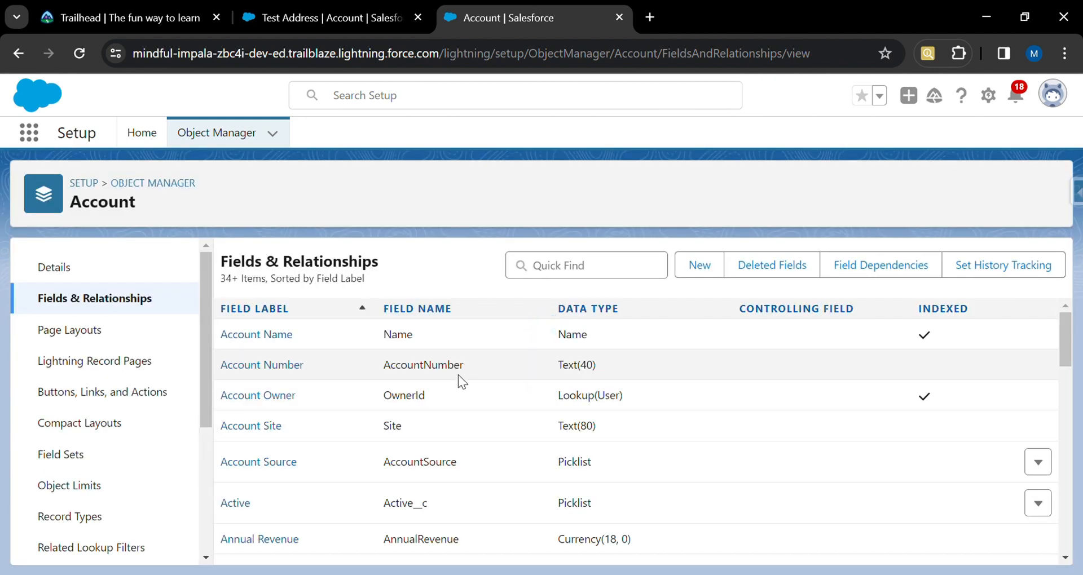
{"action": "left_click", "coordinate": [696, 270]}
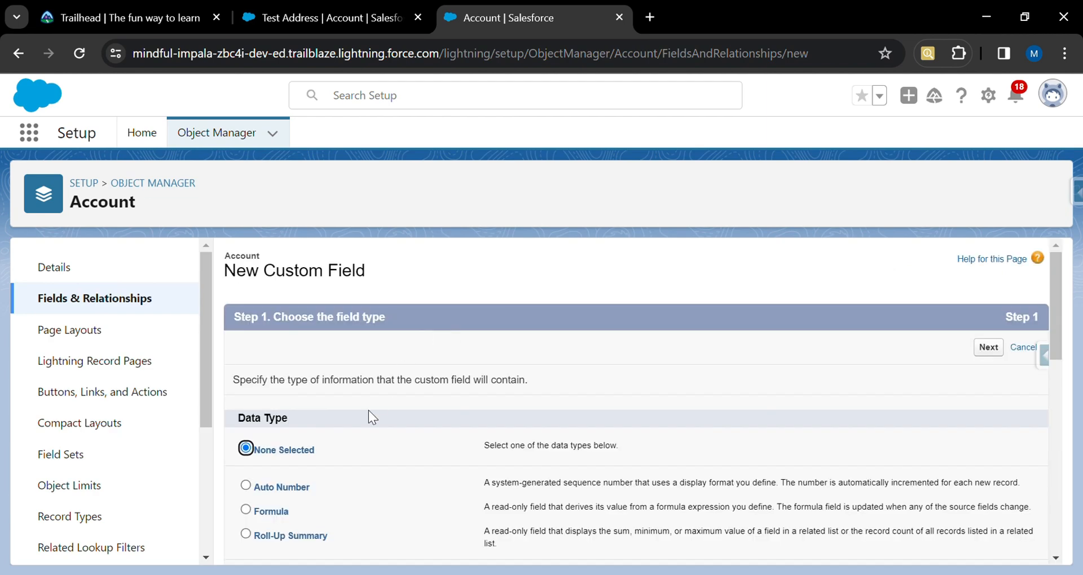
{"action": "scroll", "coordinate": [368, 451], "scroll_direction": "down", "scroll_amount": 7}
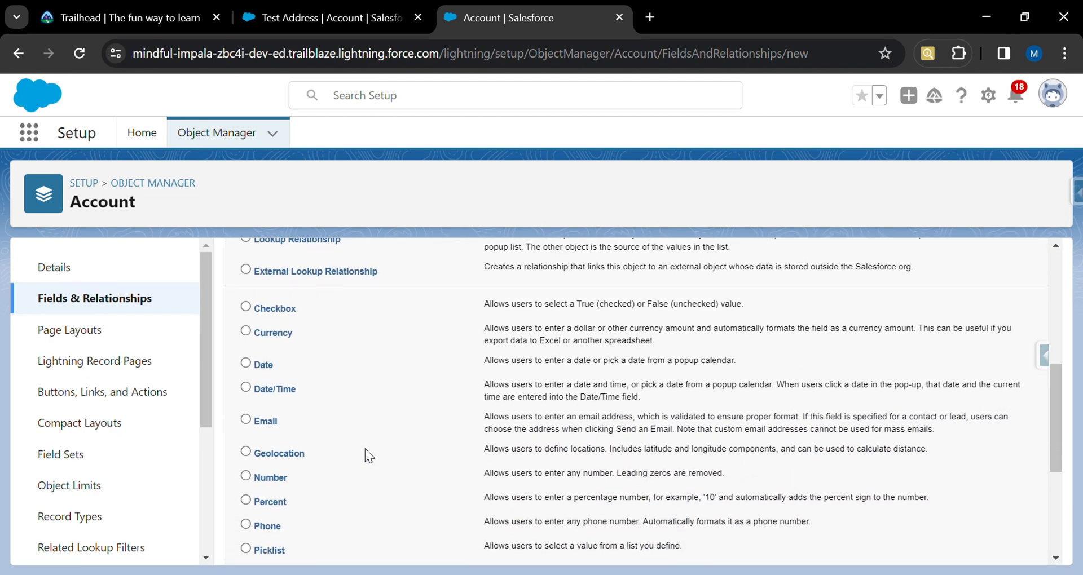
{"action": "left_click", "coordinate": [246, 420]}
{"action": "scroll", "coordinate": [409, 440], "scroll_direction": "down", "scroll_amount": 4}
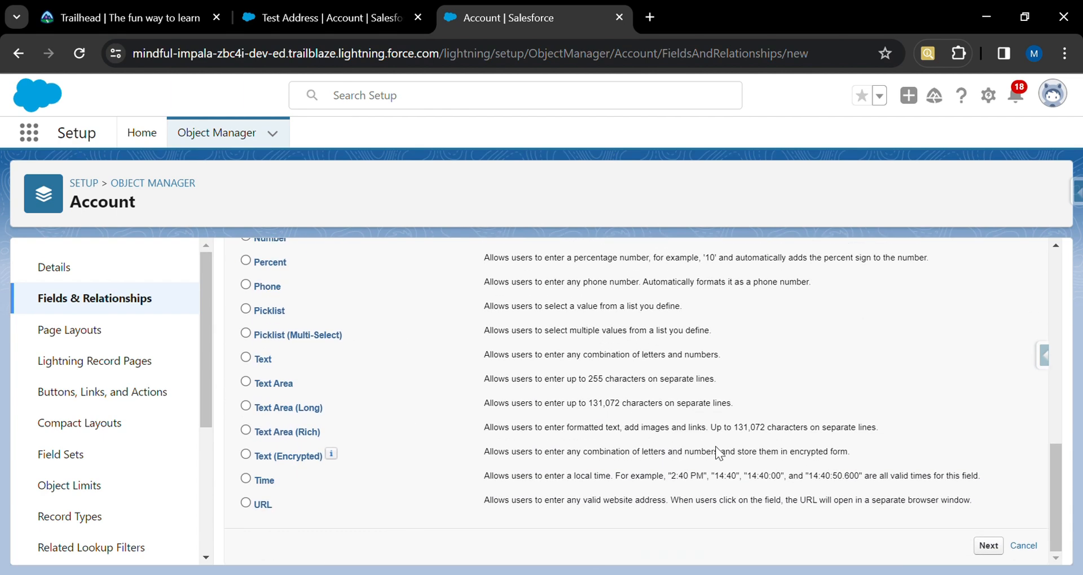
{"action": "left_click", "coordinate": [992, 547]}
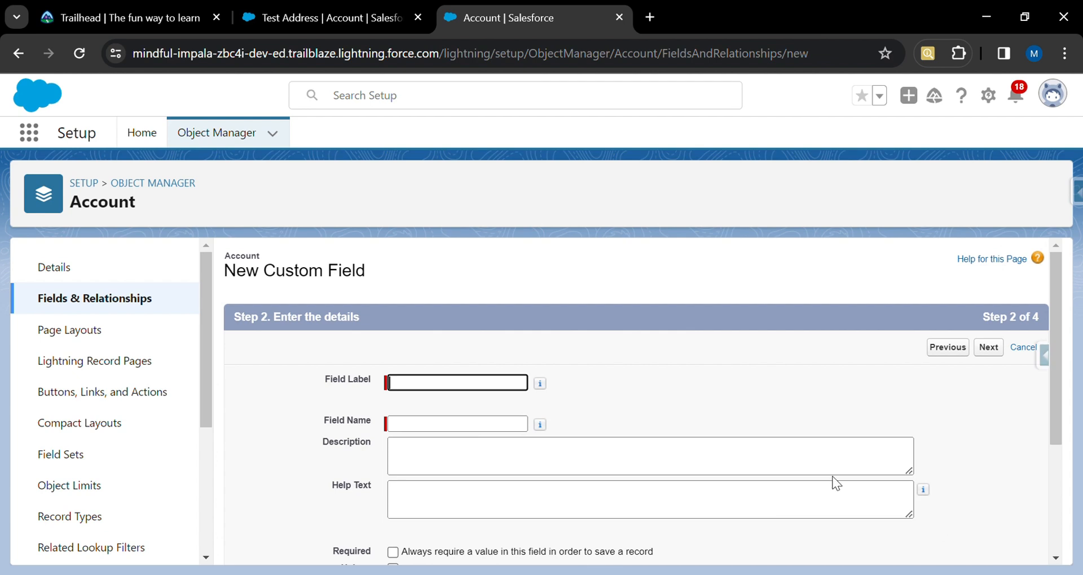
Enter Alternate Email as the field label and fill in the field name Alternate_Email.
{"action": "scroll", "coordinate": [623, 401], "scroll_direction": "down", "scroll_amount": 2}
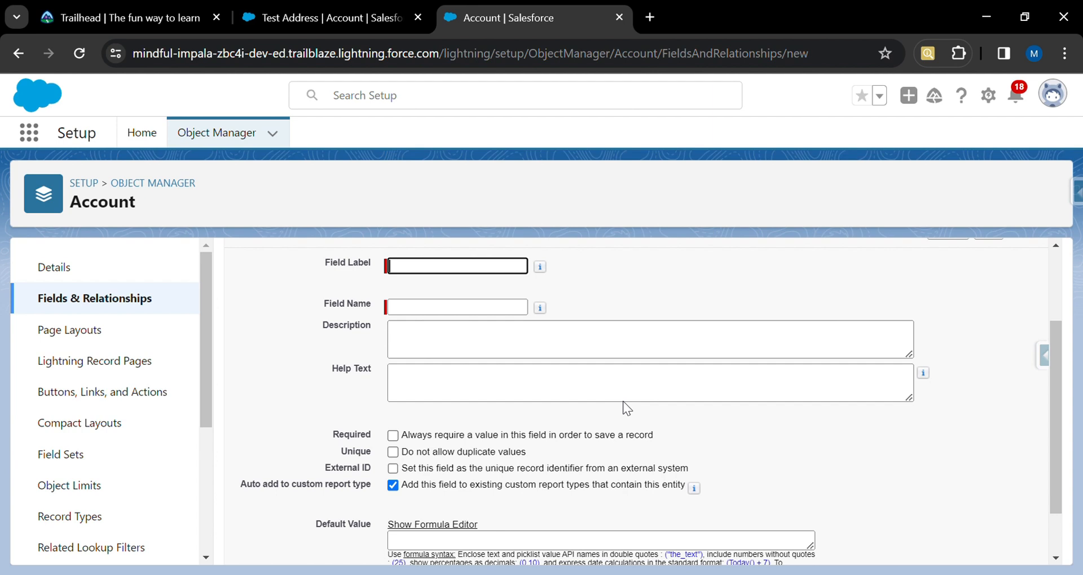
{"action": "type", "text": "Alter"}
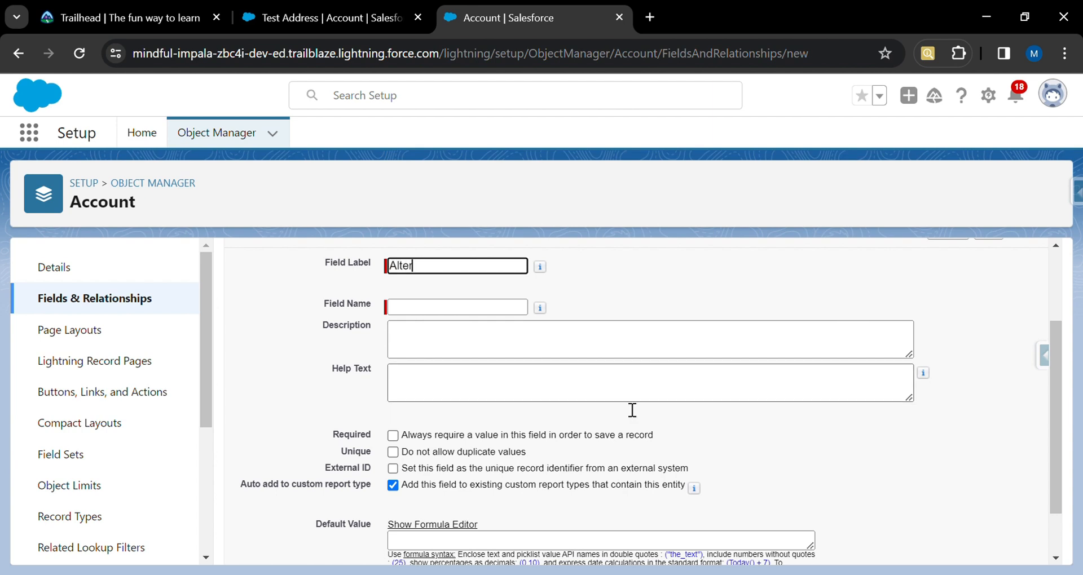
{"action": "type", "text": "nate Email"}
{"action": "left_click", "coordinate": [511, 308]}
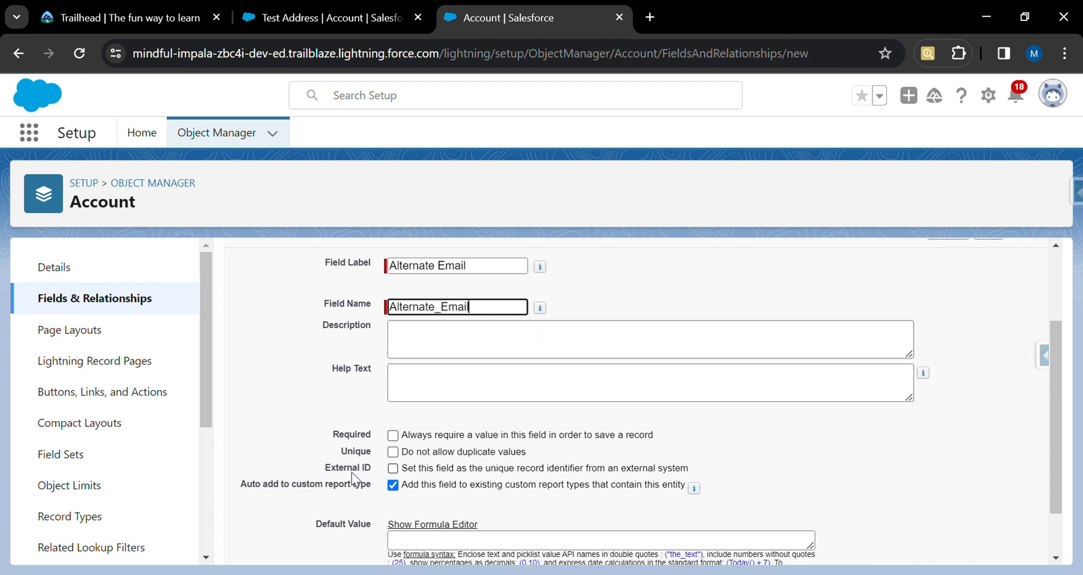
Make Alternate Email a required field that does not allow duplicate values.
{"action": "left_click", "coordinate": [393, 436]}
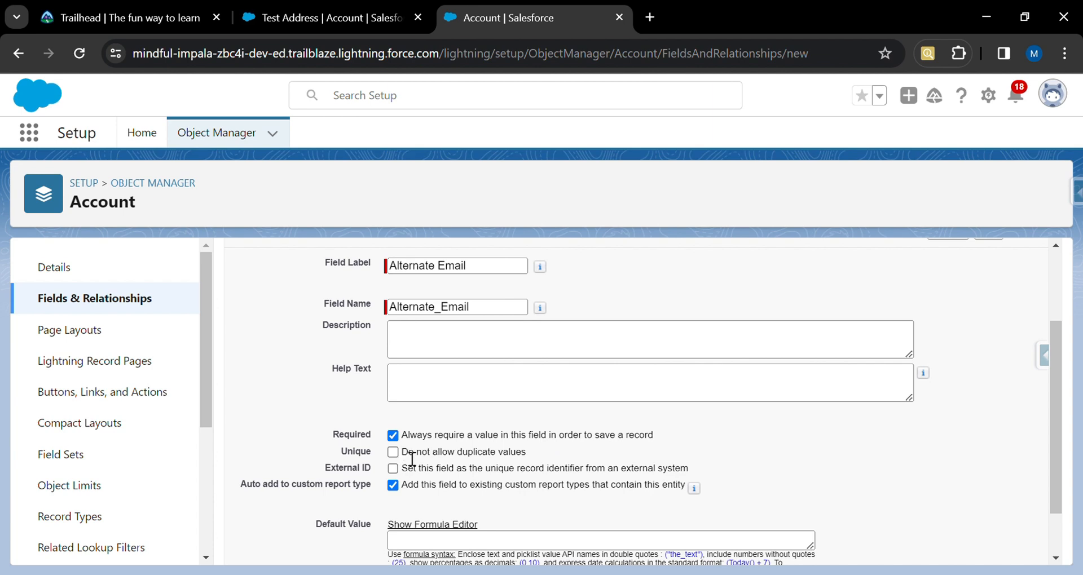
{"action": "left_click_drag", "start_coordinate": [402, 454], "coordinate": [537, 456]}
{"action": "left_click", "coordinate": [536, 454]}
{"action": "scroll", "coordinate": [781, 454], "scroll_direction": "down", "scroll_amount": 2}
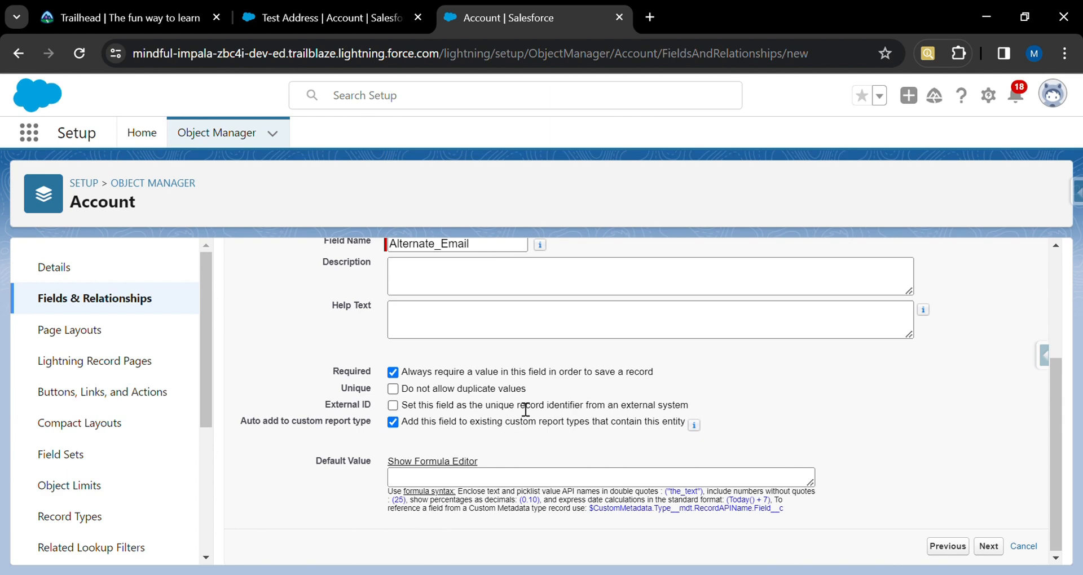
{"action": "left_click", "coordinate": [393, 389]}
{"action": "scroll", "coordinate": [960, 448], "scroll_direction": "up", "scroll_amount": 3}
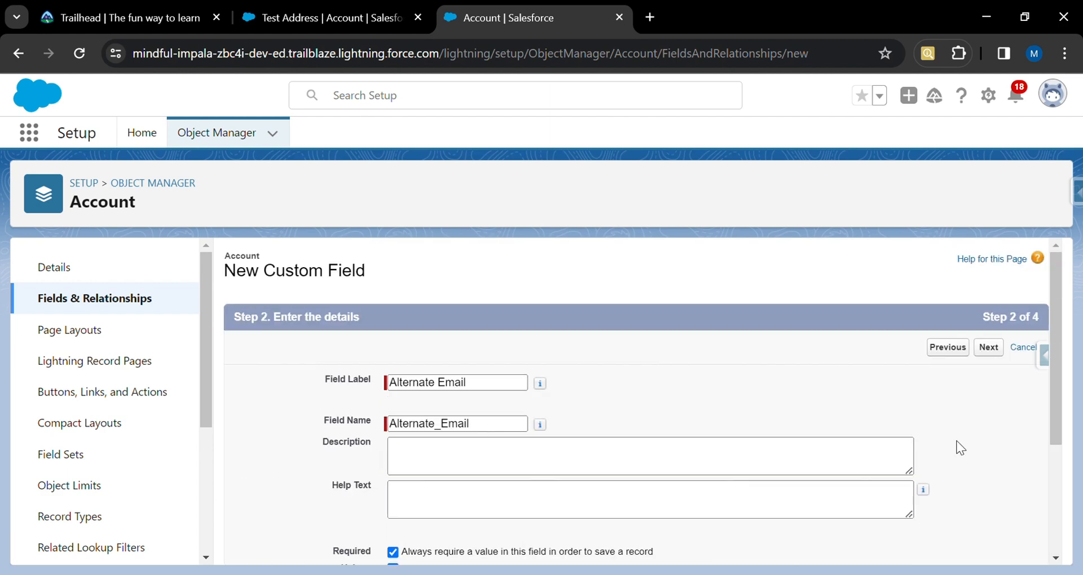
Continue through field-level security and page layouts, then save Alternate Email while starting another field.
{"action": "left_click", "coordinate": [989, 347]}
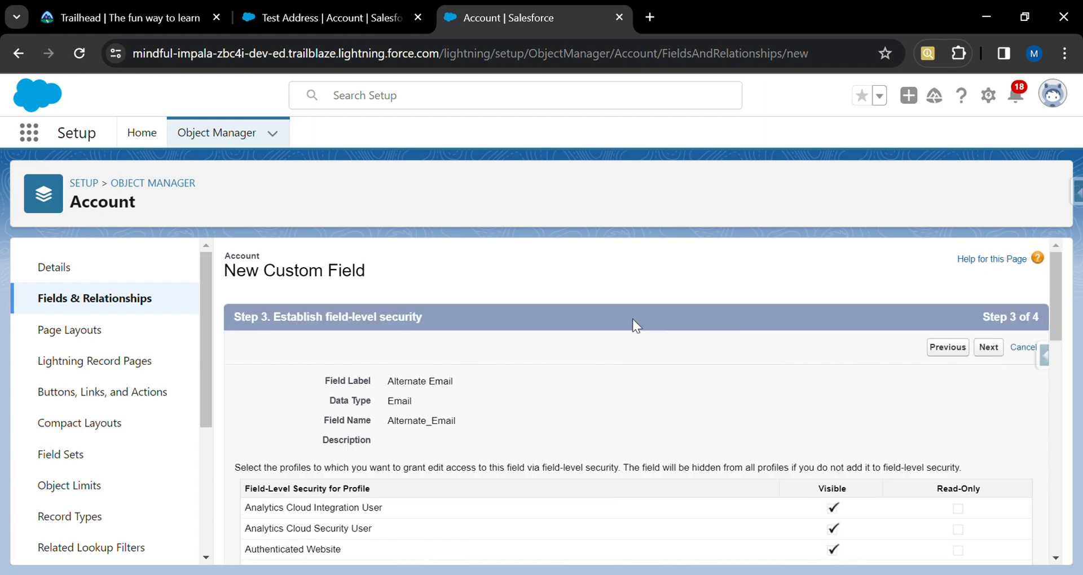
{"action": "scroll", "coordinate": [833, 410], "scroll_direction": "down", "scroll_amount": 7}
{"action": "scroll", "coordinate": [837, 414], "scroll_direction": "down", "scroll_amount": 5}
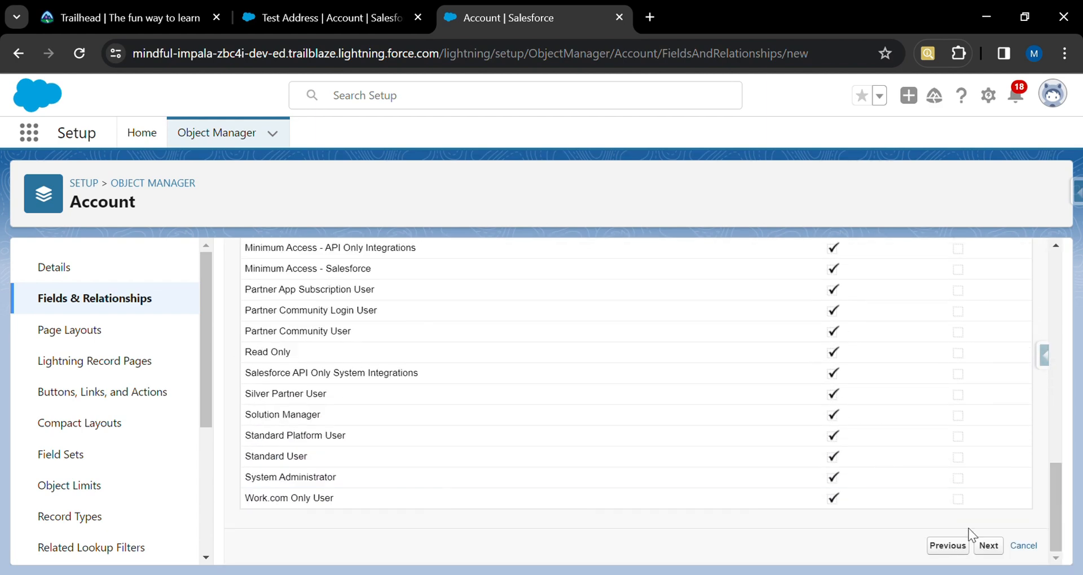
{"action": "left_click", "coordinate": [988, 546]}
{"action": "scroll", "coordinate": [856, 410], "scroll_direction": "down", "scroll_amount": 2}
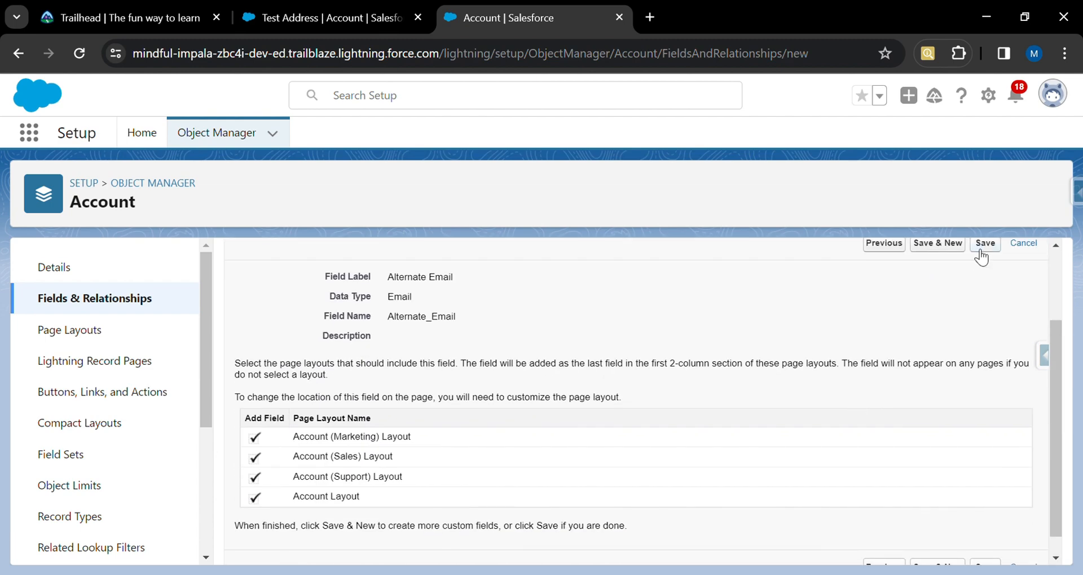
{"action": "left_click", "coordinate": [936, 246]}
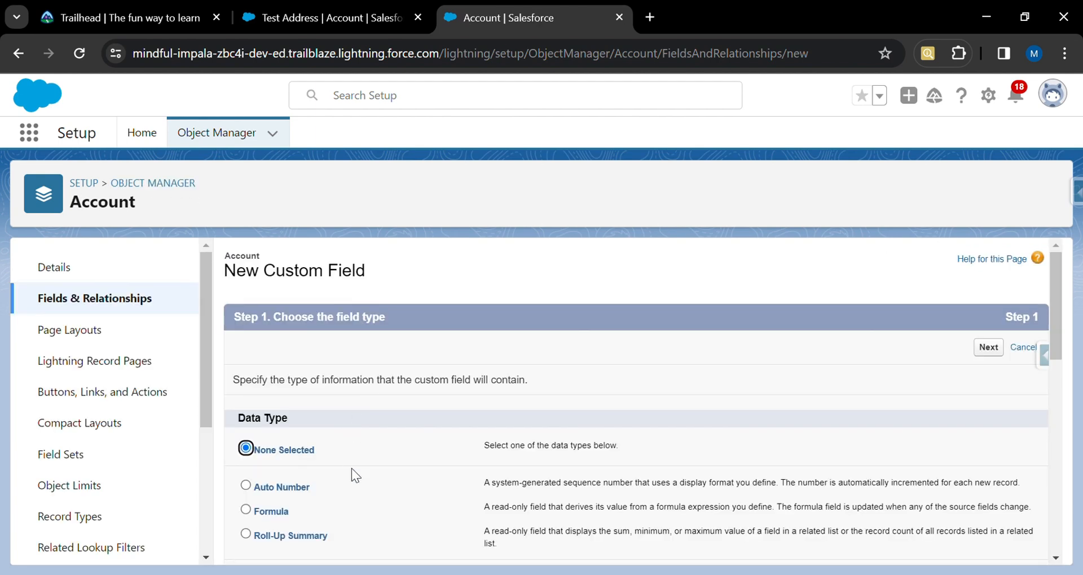
Choose the Number data type for the new field and continue.
{"action": "scroll", "coordinate": [350, 468], "scroll_direction": "down", "scroll_amount": 2}
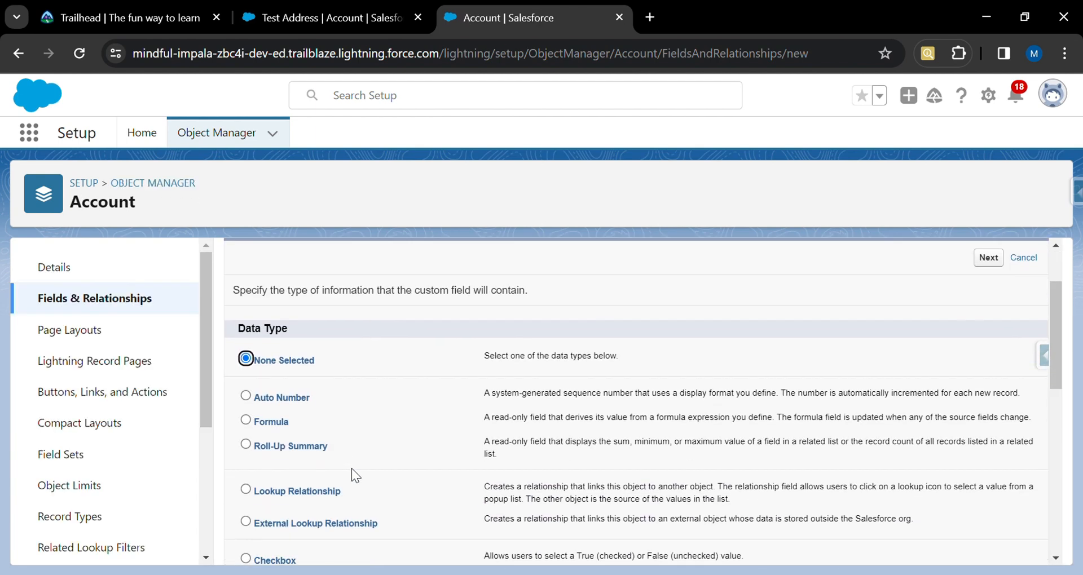
{"action": "scroll", "coordinate": [351, 468], "scroll_direction": "down", "scroll_amount": 5}
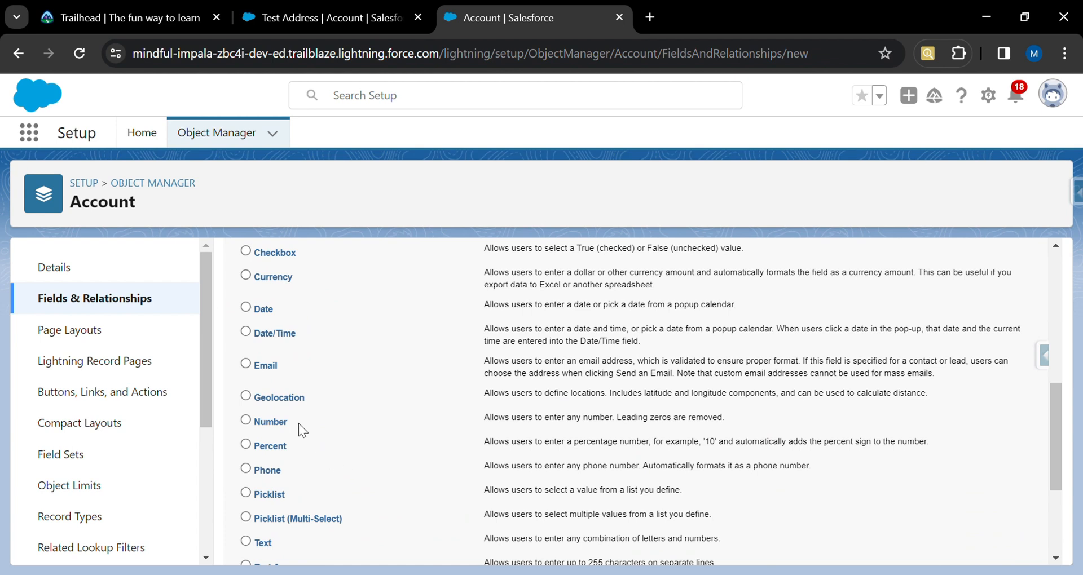
{"action": "scroll", "coordinate": [256, 424], "scroll_direction": "down", "scroll_amount": 1}
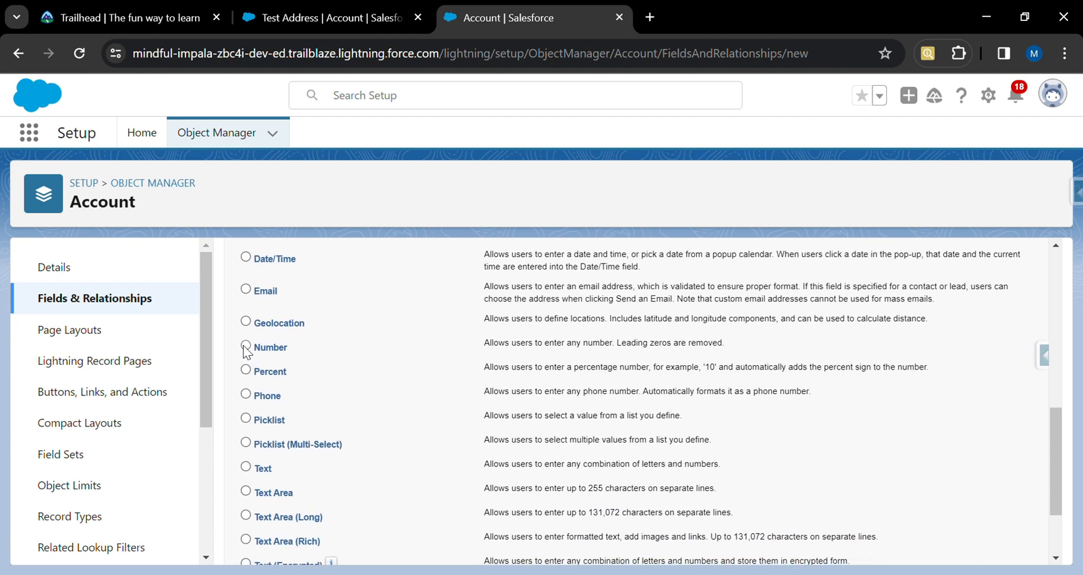
{"action": "scroll", "coordinate": [394, 392], "scroll_direction": "down", "scroll_amount": 2}
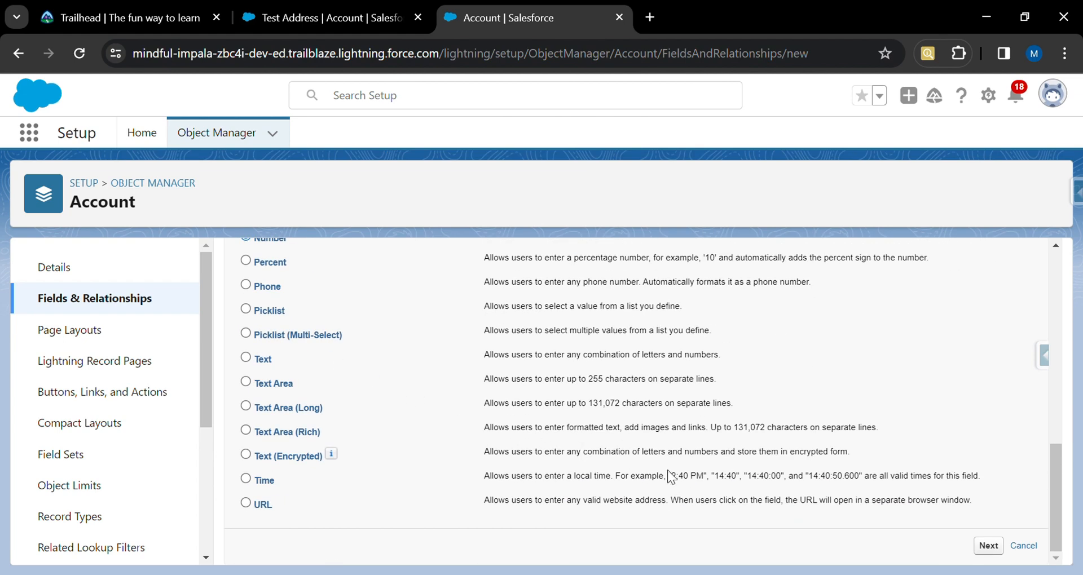
{"action": "left_click", "coordinate": [987, 549]}
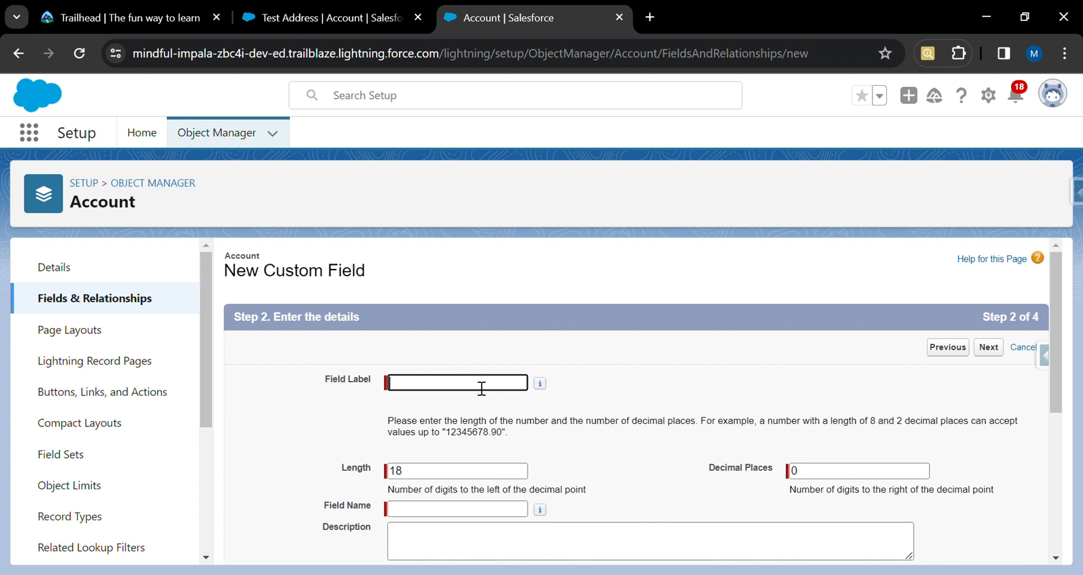
Enter No of Days as the field label and fill in the field name No_of_Days.
{"action": "type", "text": "No of Days"}
{"action": "left_click", "coordinate": [527, 512]}
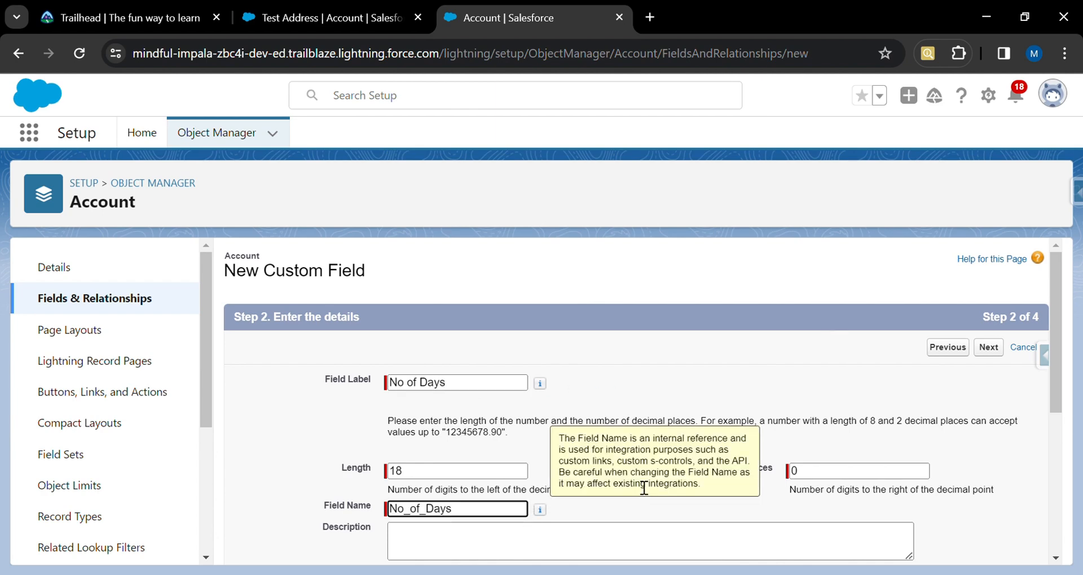
Make No of Days visible to all profiles, keep all page layouts, and save while starting another field.
{"action": "scroll", "coordinate": [527, 522], "scroll_direction": "down", "scroll_amount": 5}
{"action": "left_click", "coordinate": [989, 547]}
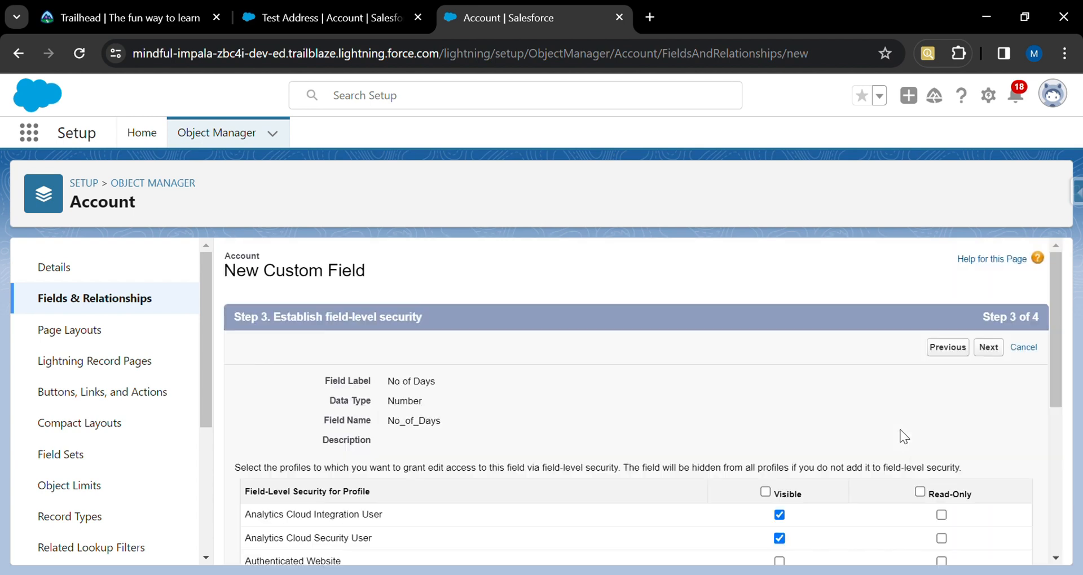
{"action": "left_click", "coordinate": [774, 493]}
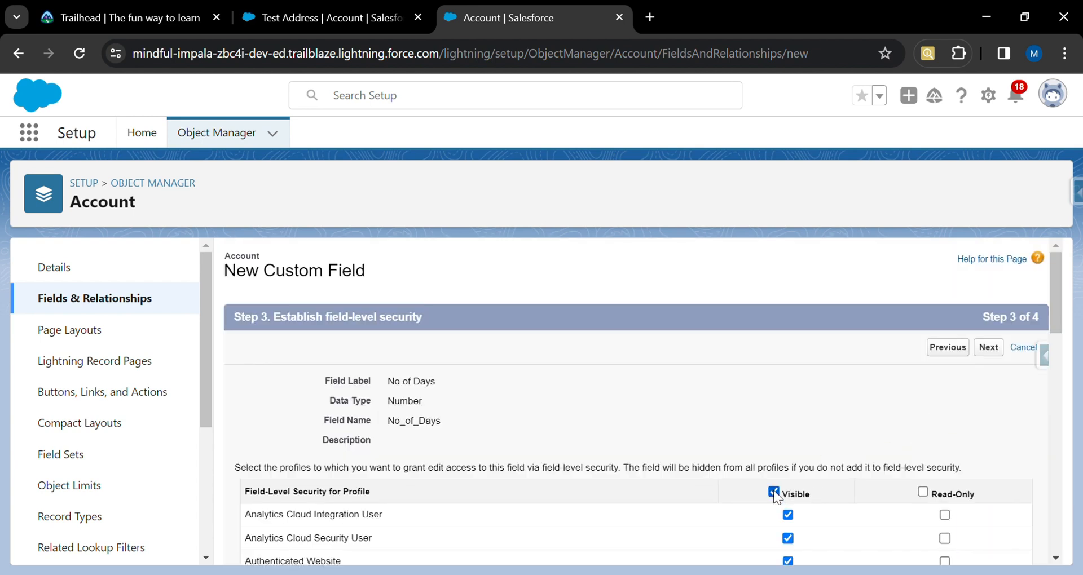
{"action": "left_click", "coordinate": [988, 347]}
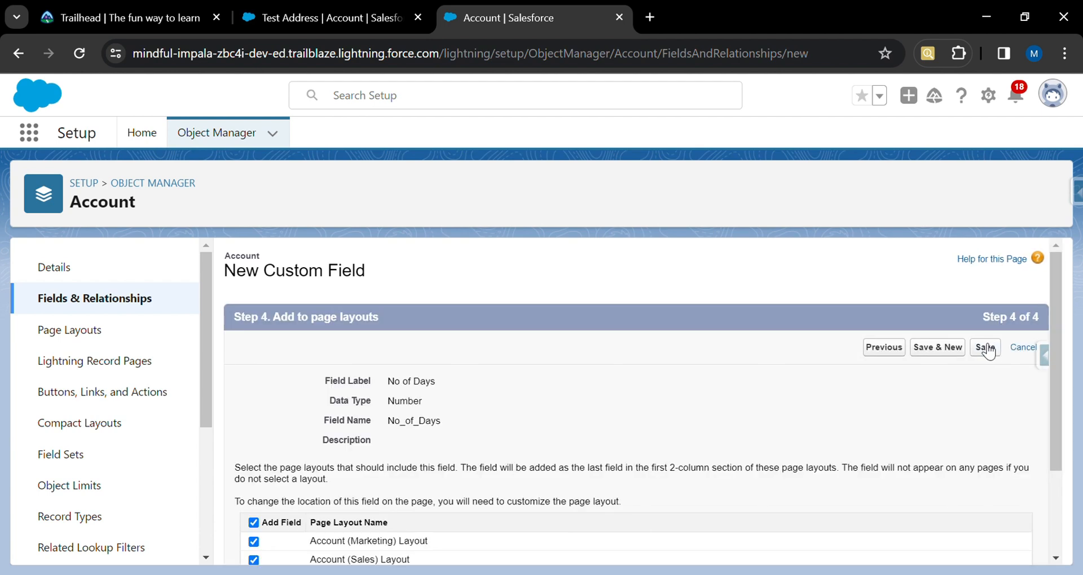
{"action": "left_click", "coordinate": [938, 348]}
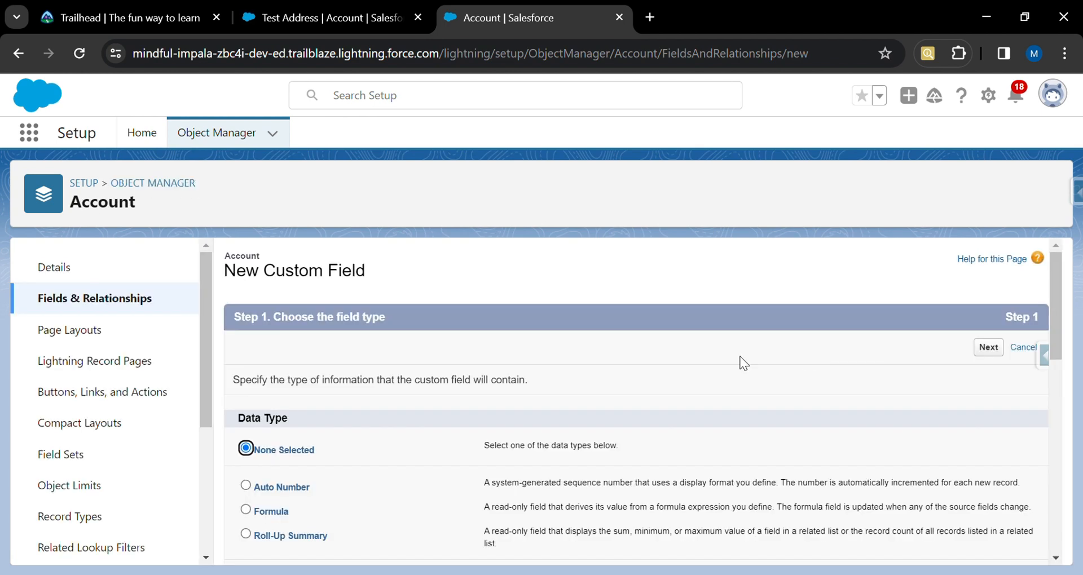
Choose the Percent data type for the new field and continue.
{"action": "scroll", "coordinate": [489, 464], "scroll_direction": "down", "scroll_amount": 10}
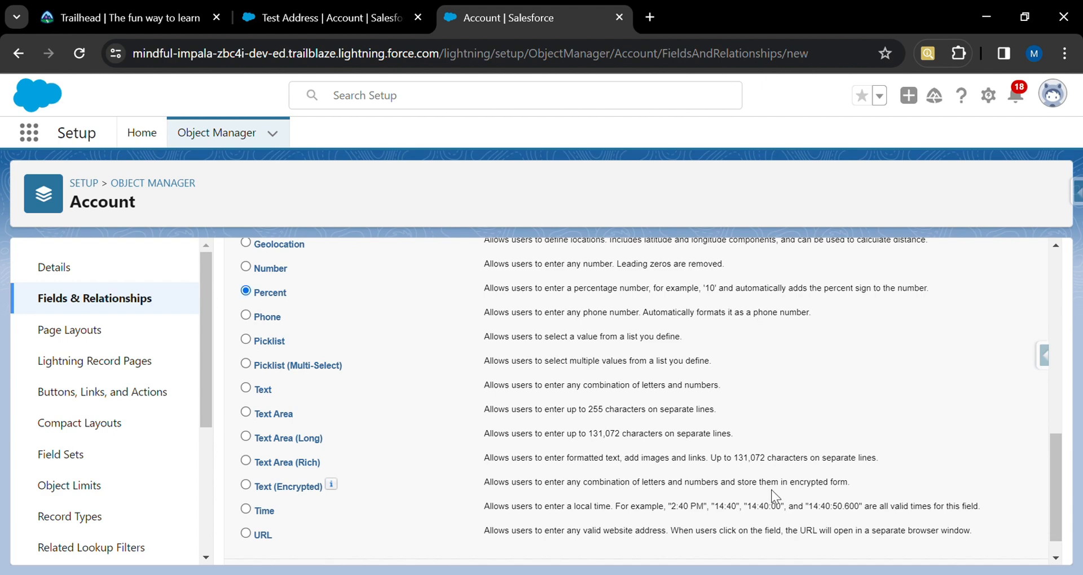
{"action": "scroll", "coordinate": [881, 526], "scroll_direction": "down", "scroll_amount": 1}
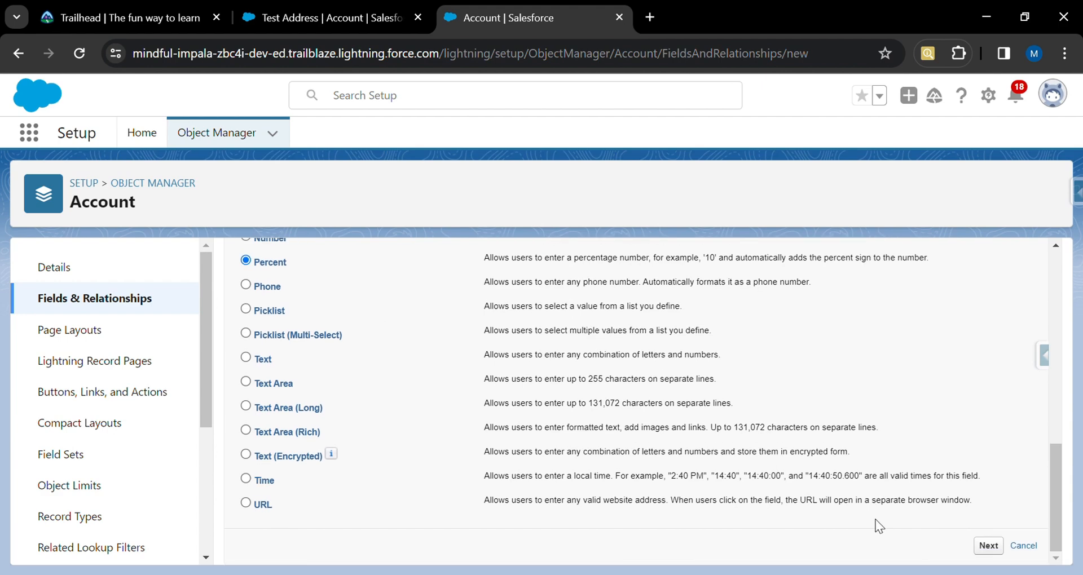
{"action": "left_click", "coordinate": [998, 552]}
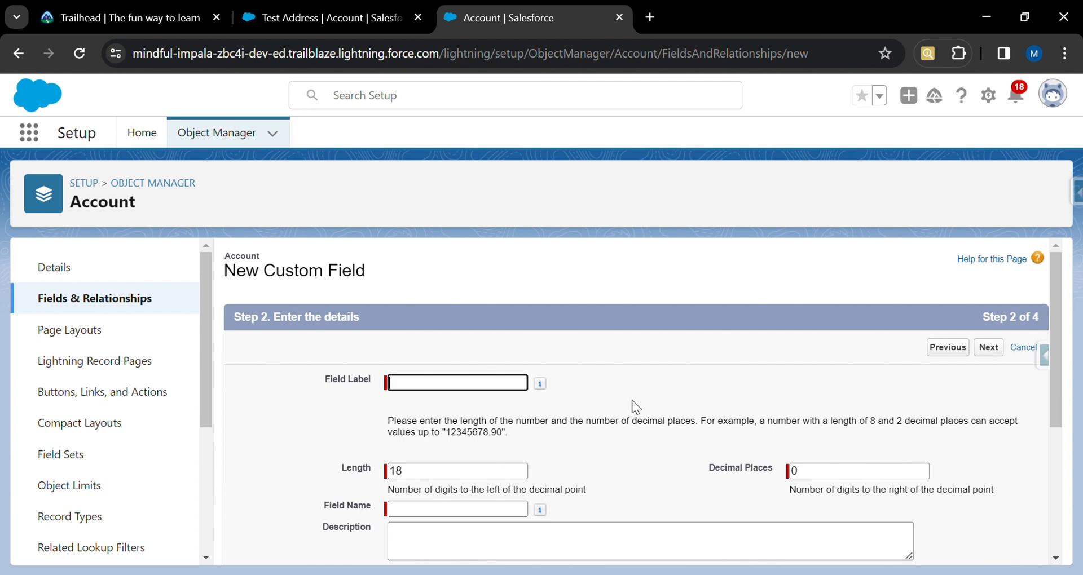
Enter Interest Percentage as the field label and fill in the field name Interest_Percentage.
{"action": "type", "text": "Interest Percentage"}
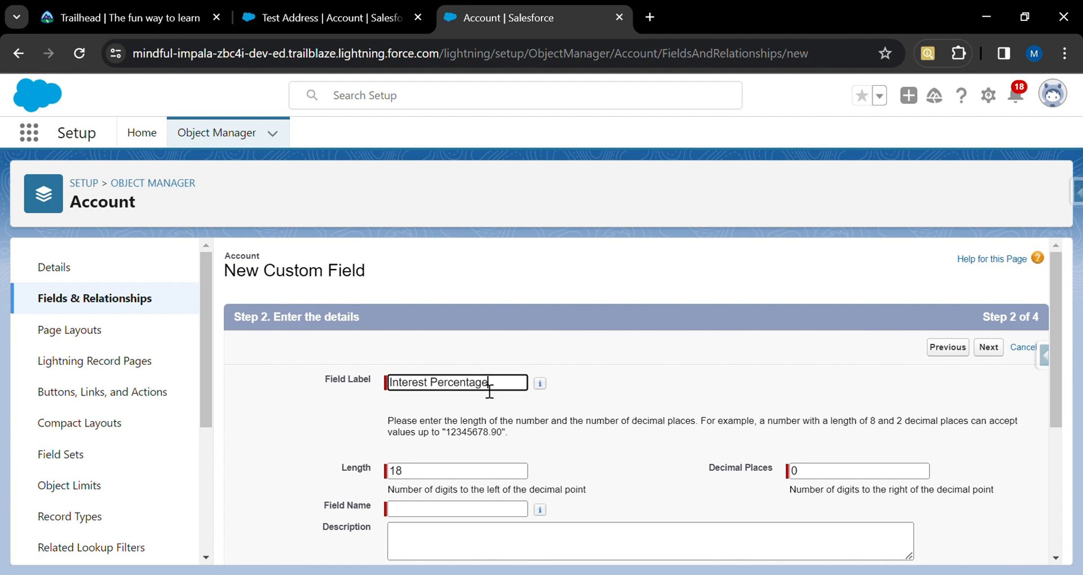
{"action": "left_click", "coordinate": [528, 510]}
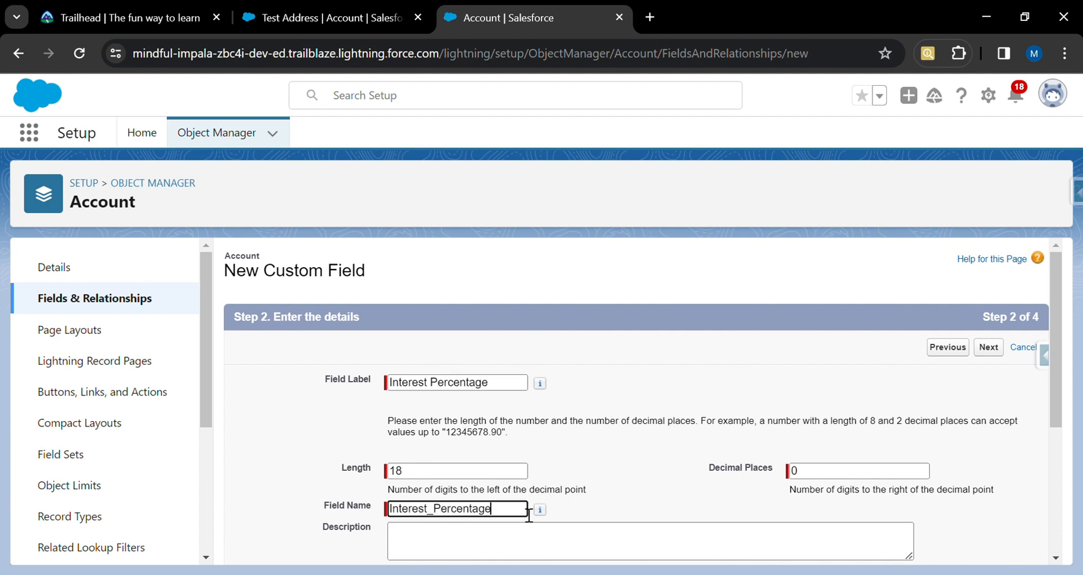
Make Interest Percentage visible to all profiles, keep all page layouts, and save while starting another field.
{"action": "left_click", "coordinate": [1000, 351]}
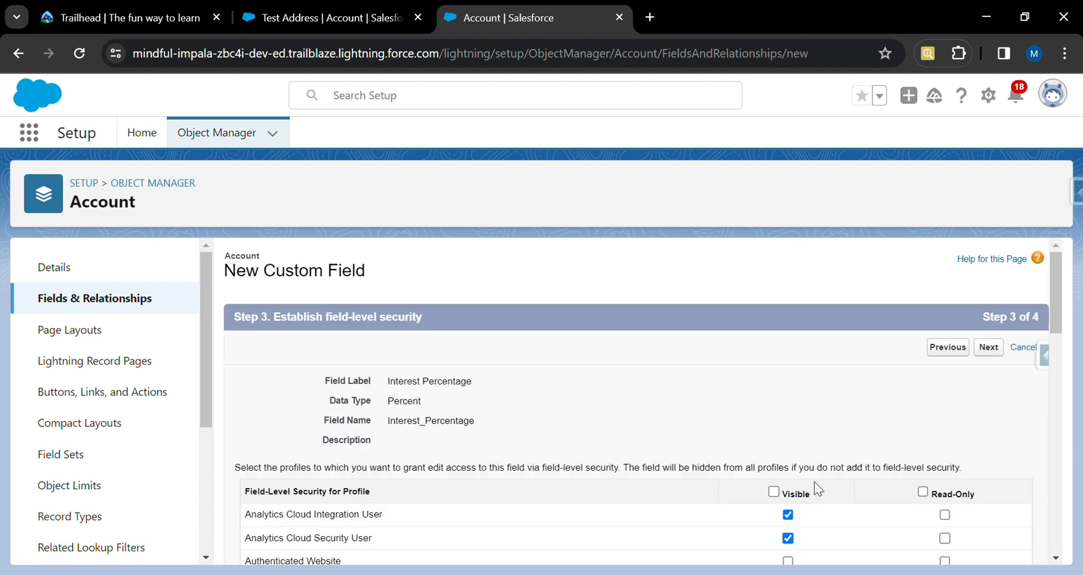
{"action": "left_click", "coordinate": [773, 494]}
{"action": "left_click", "coordinate": [994, 356]}
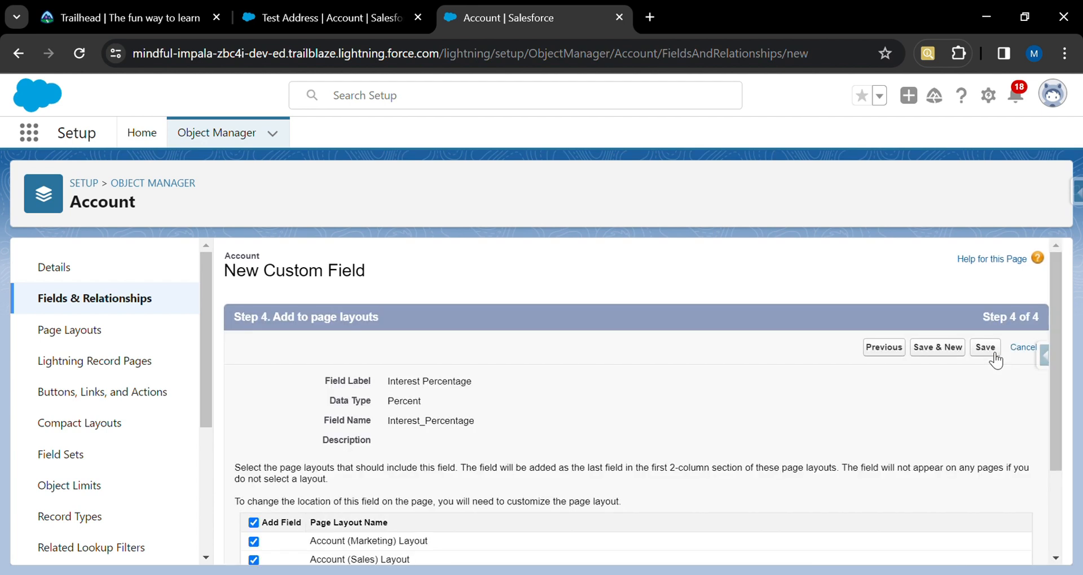
{"action": "left_click", "coordinate": [937, 350]}
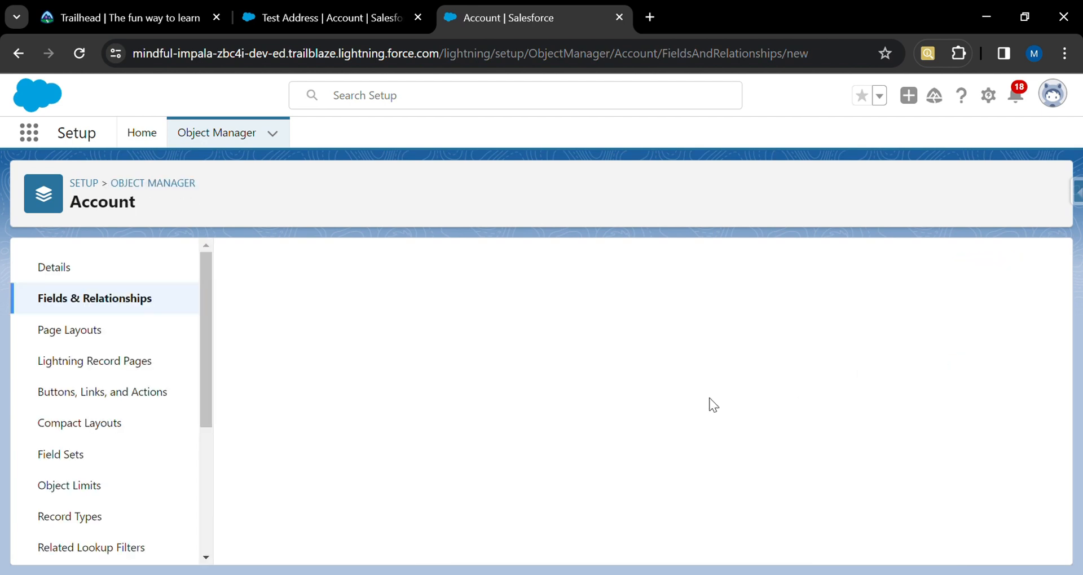
Choose the Phone data type for the new field and continue.
{"action": "scroll", "coordinate": [408, 476], "scroll_direction": "down", "scroll_amount": 8}
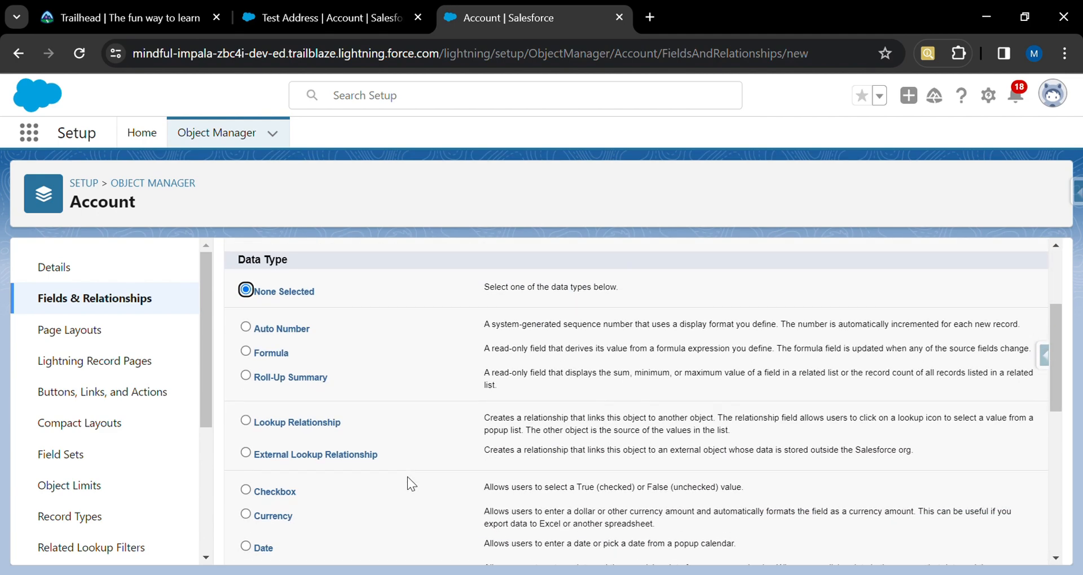
{"action": "scroll", "coordinate": [407, 484], "scroll_direction": "down", "scroll_amount": 3}
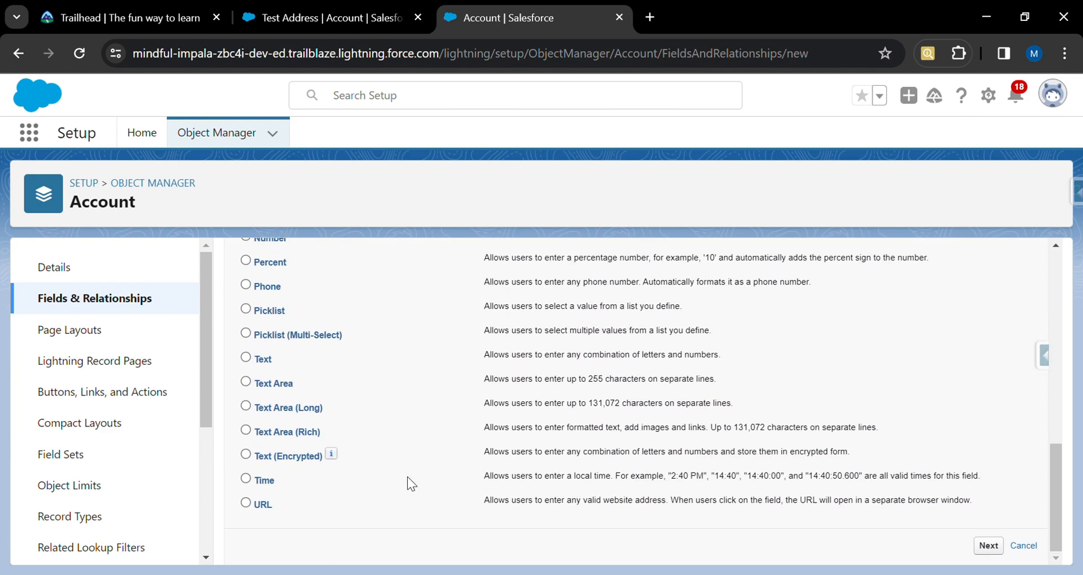
{"action": "left_click", "coordinate": [246, 285]}
{"action": "left_click_drag", "start_coordinate": [485, 285], "coordinate": [824, 282]}
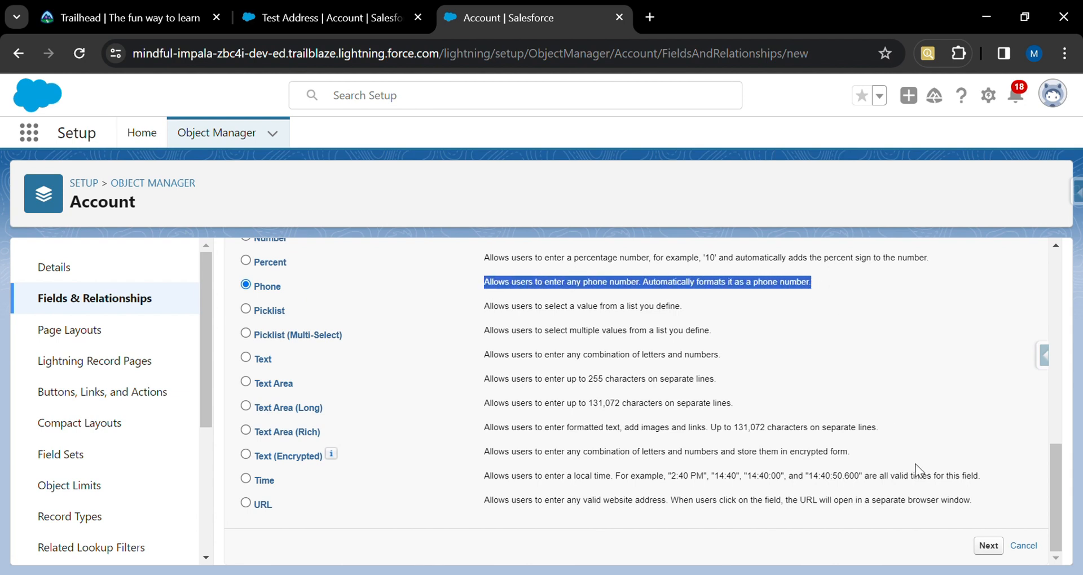
{"action": "left_click", "coordinate": [988, 547]}
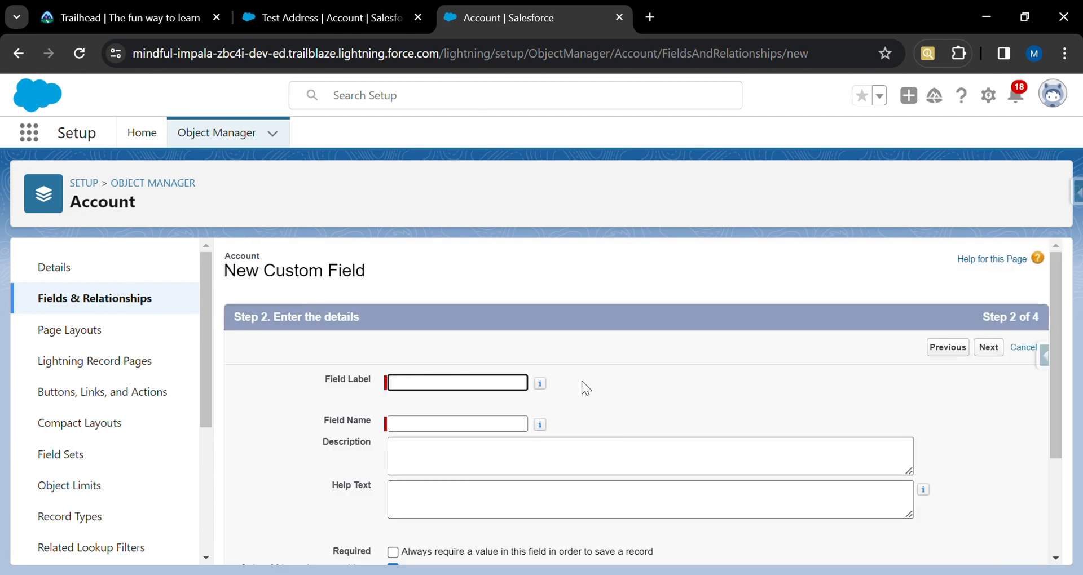
Enter Alternate Phone as the field label with field name Alternate_Phone and continue.
{"action": "type", "text": "Alternate Phone"}
{"action": "left_click", "coordinate": [501, 426]}
{"action": "scroll", "coordinate": [657, 424], "scroll_direction": "down", "scroll_amount": 1}
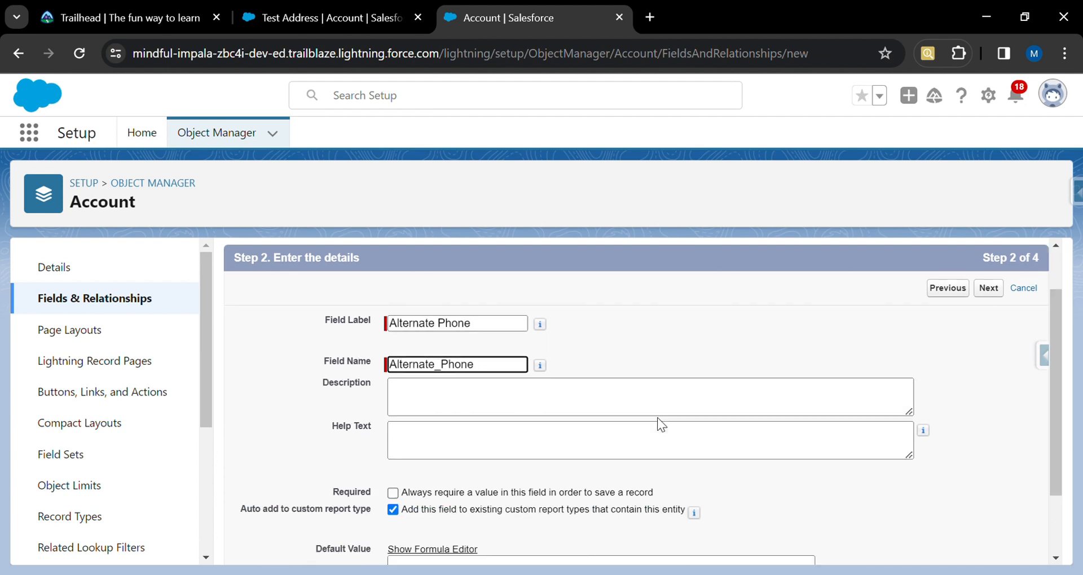
{"action": "scroll", "coordinate": [658, 417], "scroll_direction": "down", "scroll_amount": 2}
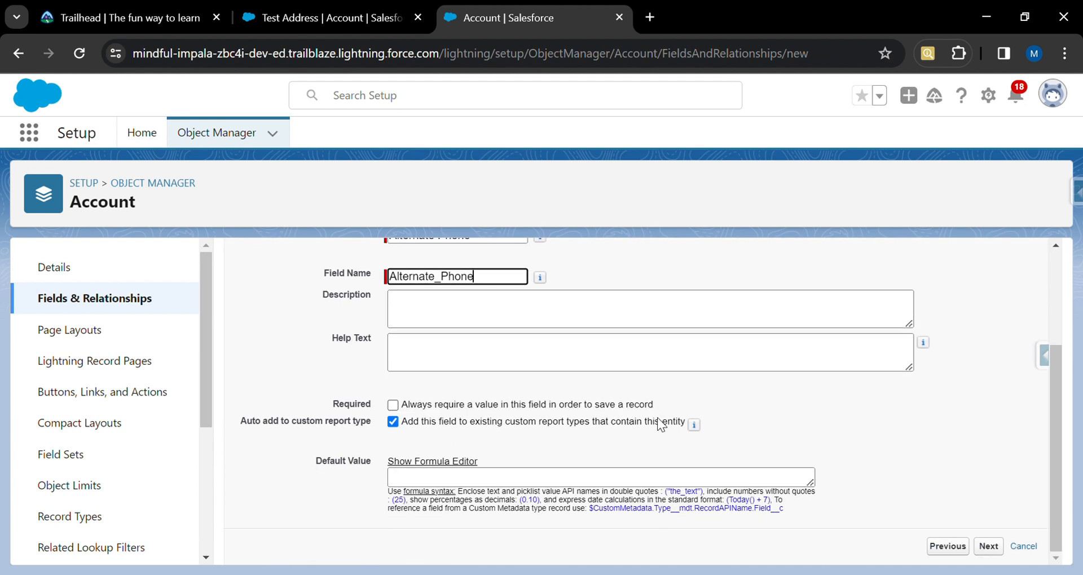
{"action": "left_click", "coordinate": [1001, 550]}
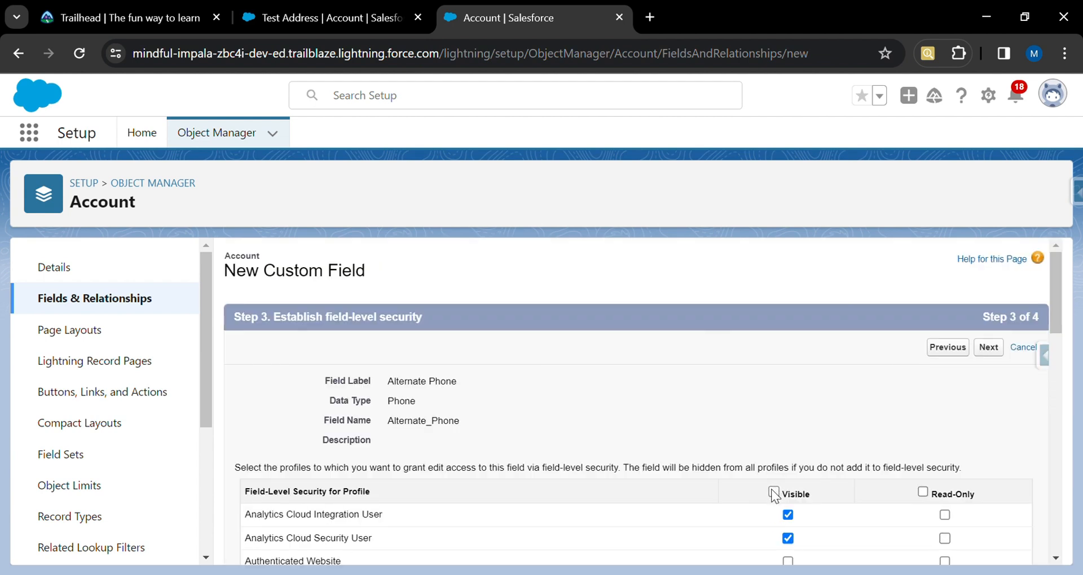
Make Alternate Phone visible to all profiles, keep all page layouts, and save while starting another field.
{"action": "left_click", "coordinate": [773, 492]}
{"action": "left_click", "coordinate": [990, 348]}
{"action": "left_click", "coordinate": [934, 355]}
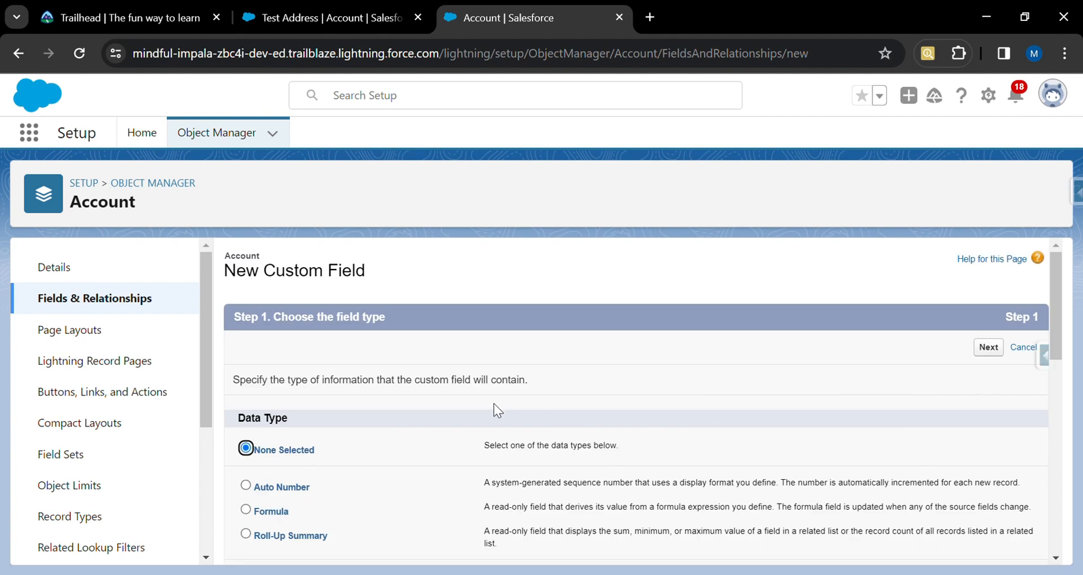
Choose the Picklist data type for the new field and continue.
{"action": "scroll", "coordinate": [386, 479], "scroll_direction": "down", "scroll_amount": 10}
{"action": "scroll", "coordinate": [387, 474], "scroll_direction": "down", "scroll_amount": 2}
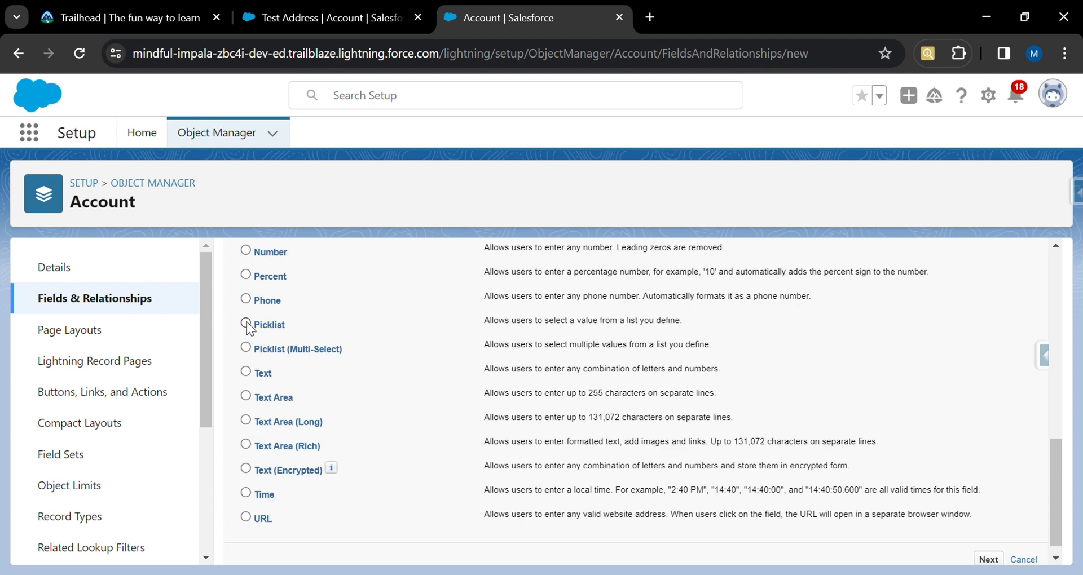
{"action": "left_click", "coordinate": [246, 323]}
{"action": "left_click", "coordinate": [990, 560]}
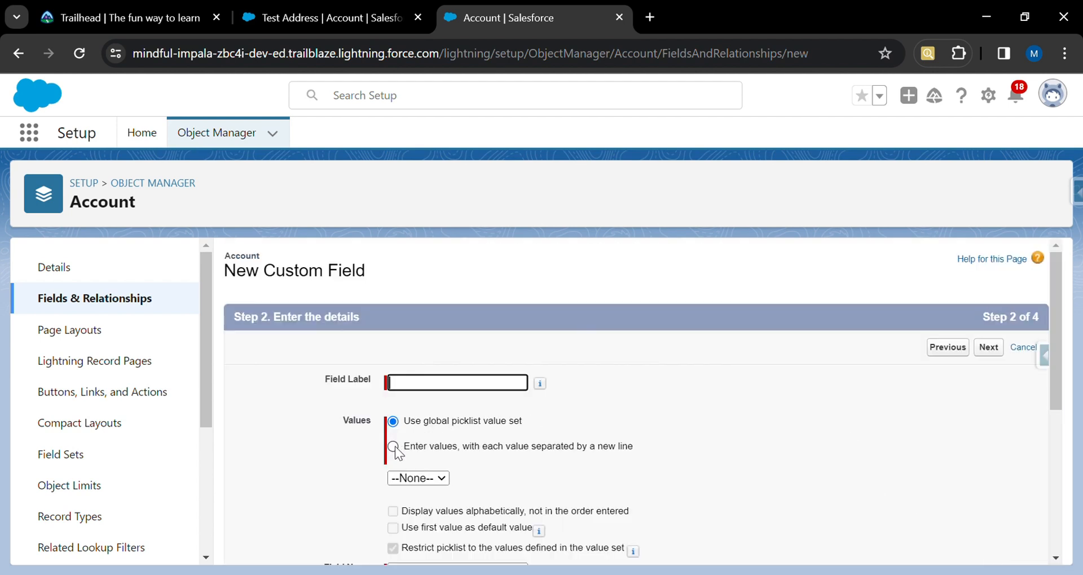
Choose to enter picklist values yourself and set the field label to Loan Type.
{"action": "left_click", "coordinate": [394, 446]}
{"action": "left_click", "coordinate": [445, 390]}
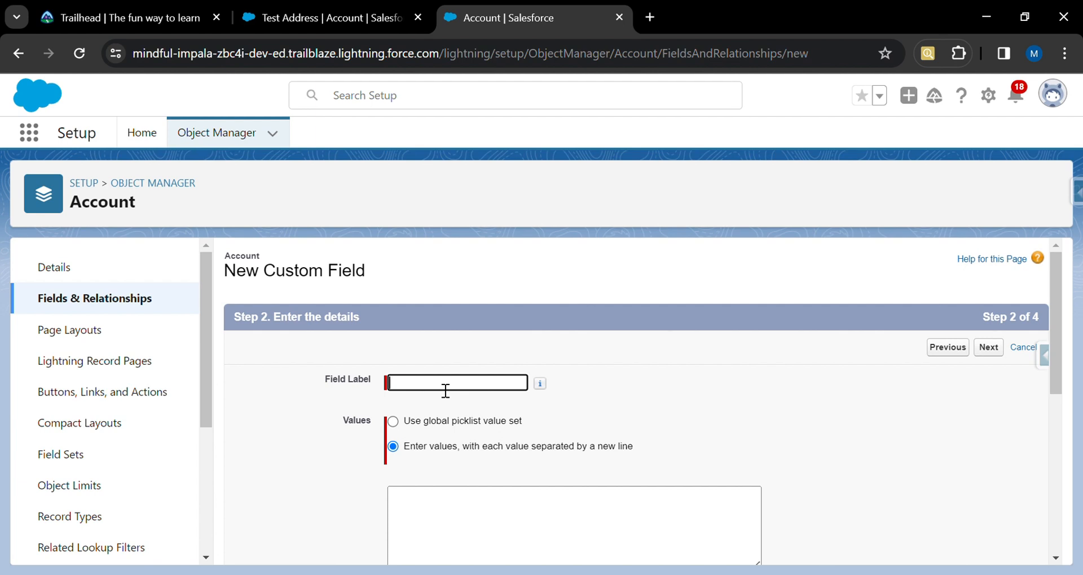
{"action": "type", "text": "Loan Type"}
{"action": "scroll", "coordinate": [506, 455], "scroll_direction": "down", "scroll_amount": 3}
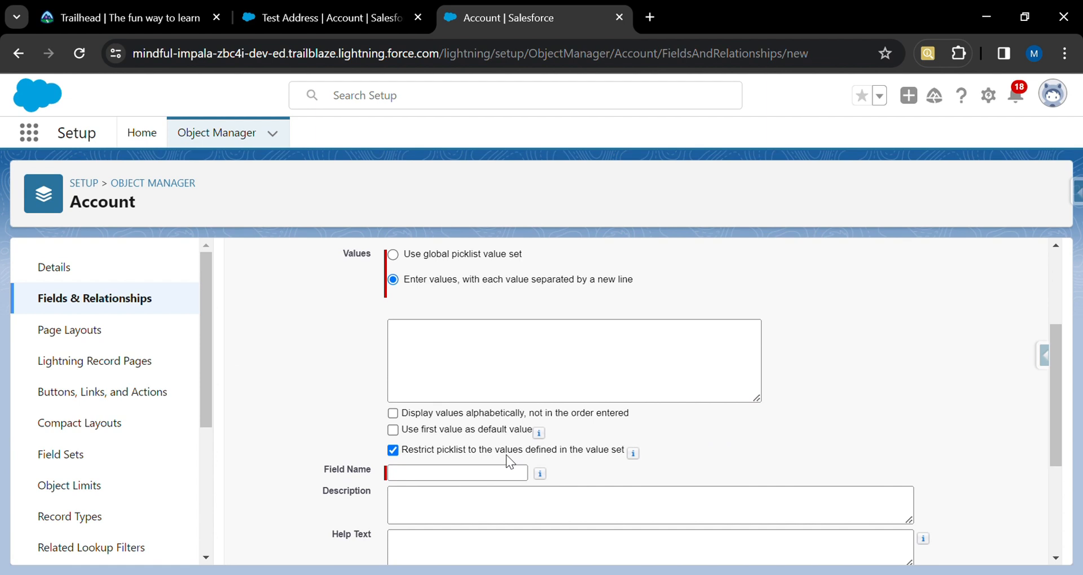
{"action": "left_click", "coordinate": [451, 352]}
Enter the picklist values Personal Loan, Home Loan, Velicle Loan and Gold Loan, one per line.
{"action": "scroll", "coordinate": [549, 345], "scroll_direction": "up", "scroll_amount": 1}
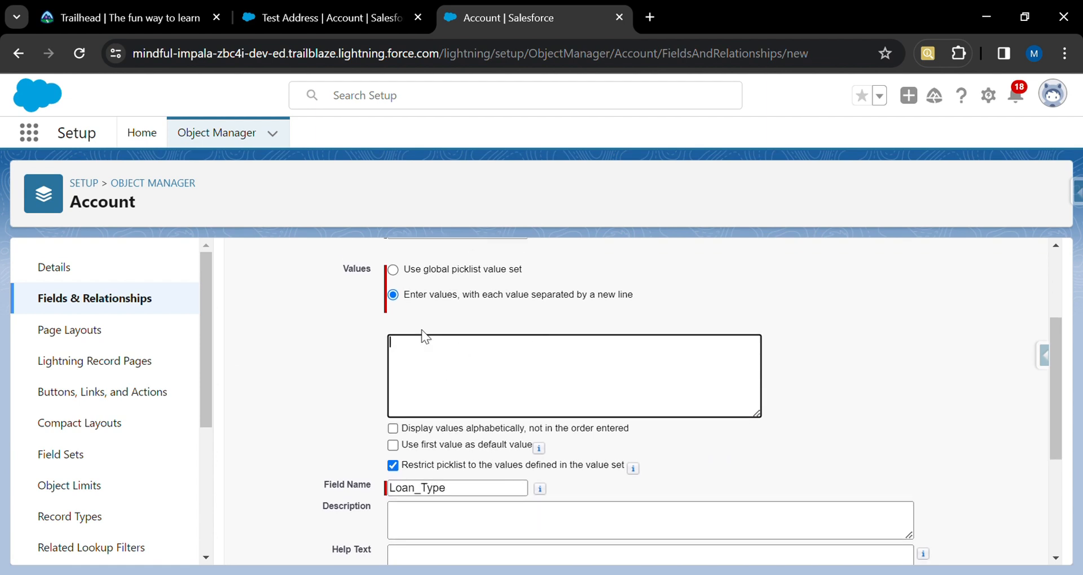
{"action": "left_click_drag", "start_coordinate": [406, 292], "coordinate": [540, 291]}
{"action": "left_click_drag", "start_coordinate": [612, 293], "coordinate": [641, 296]}
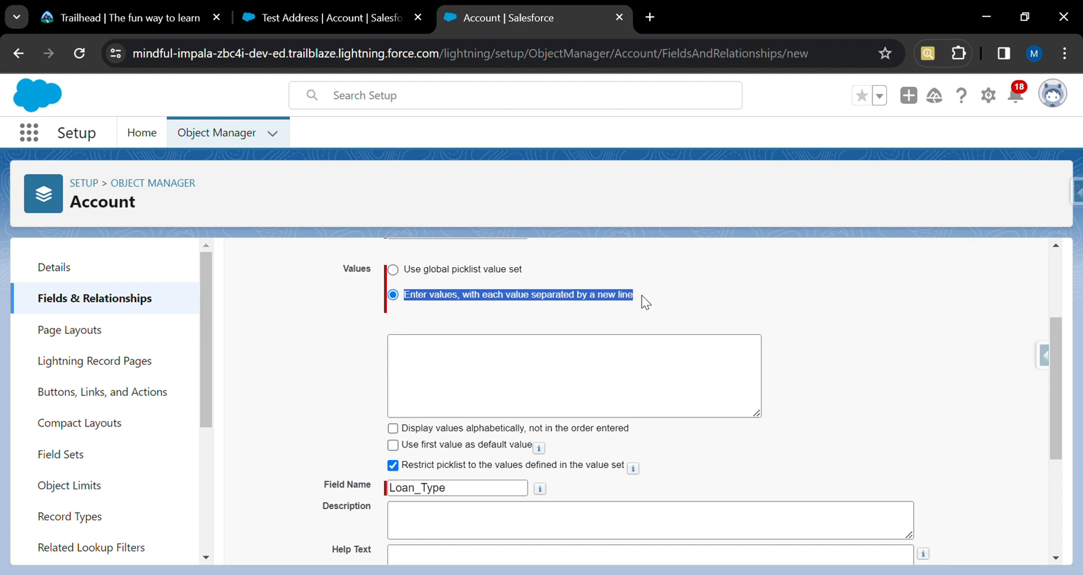
{"action": "left_click", "coordinate": [451, 358]}
{"action": "type", "text": "Person"}
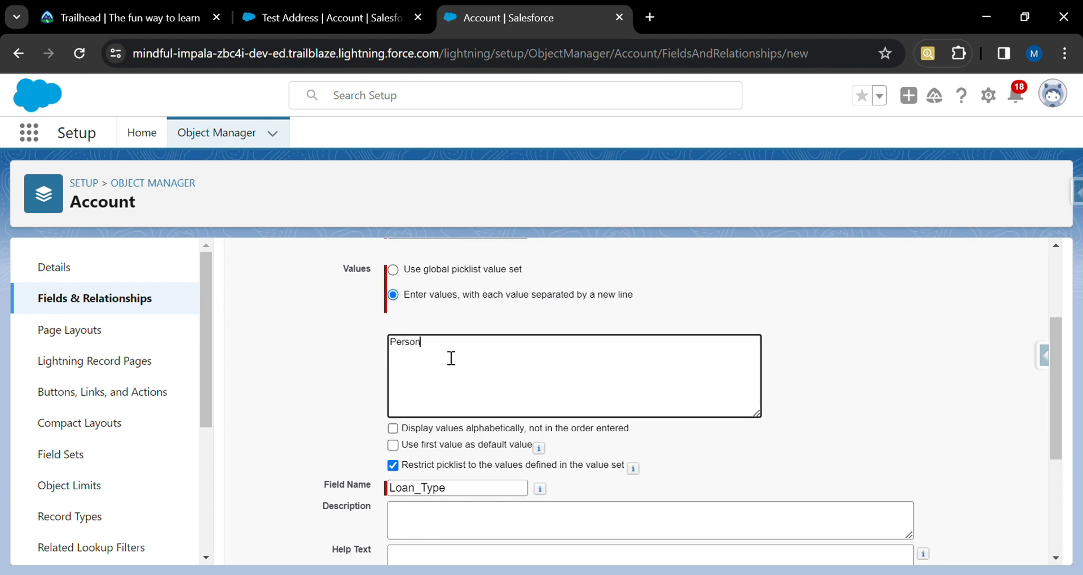
{"action": "type", "text": "al Loan"}
{"action": "key", "text": "Return"}
{"action": "type", "text": "Home Loan"}
{"action": "key", "text": "Return"}
{"action": "type", "text": "Velicle Loan"}
{"action": "key", "text": "Return"}
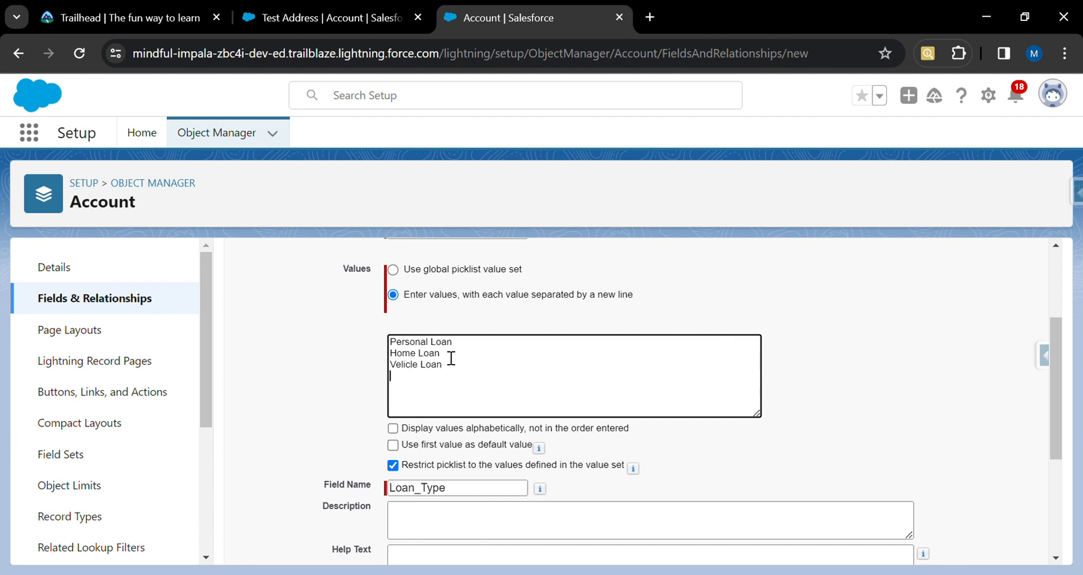
{"action": "type", "text": "Gold Loan"}
{"action": "left_click", "coordinate": [811, 388]}
Continue from the Loan Type details to the field-level security stage.
{"action": "scroll", "coordinate": [790, 414], "scroll_direction": "down", "scroll_amount": 3}
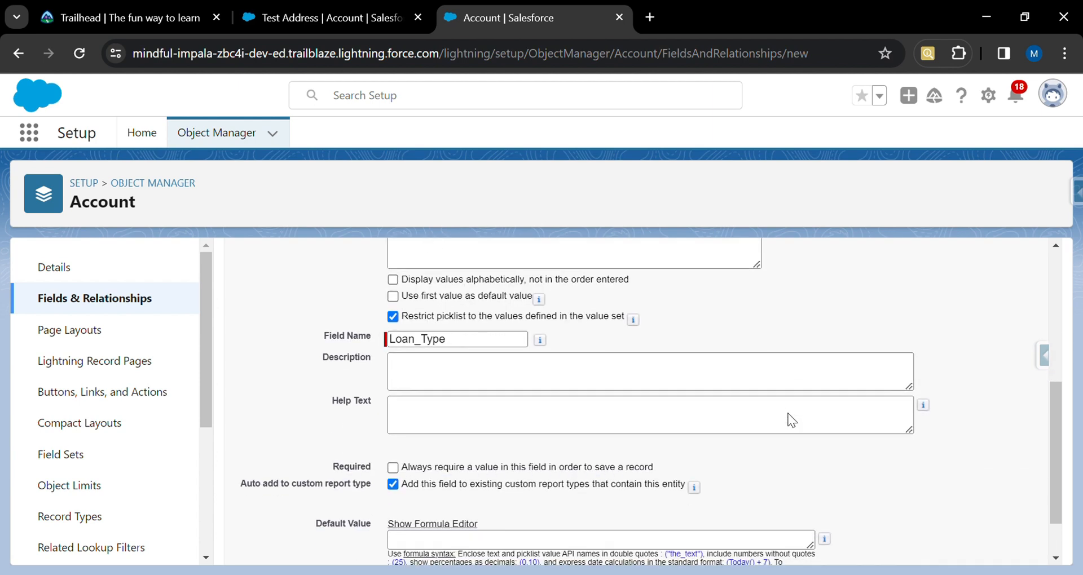
{"action": "scroll", "coordinate": [584, 309], "scroll_direction": "up", "scroll_amount": 3}
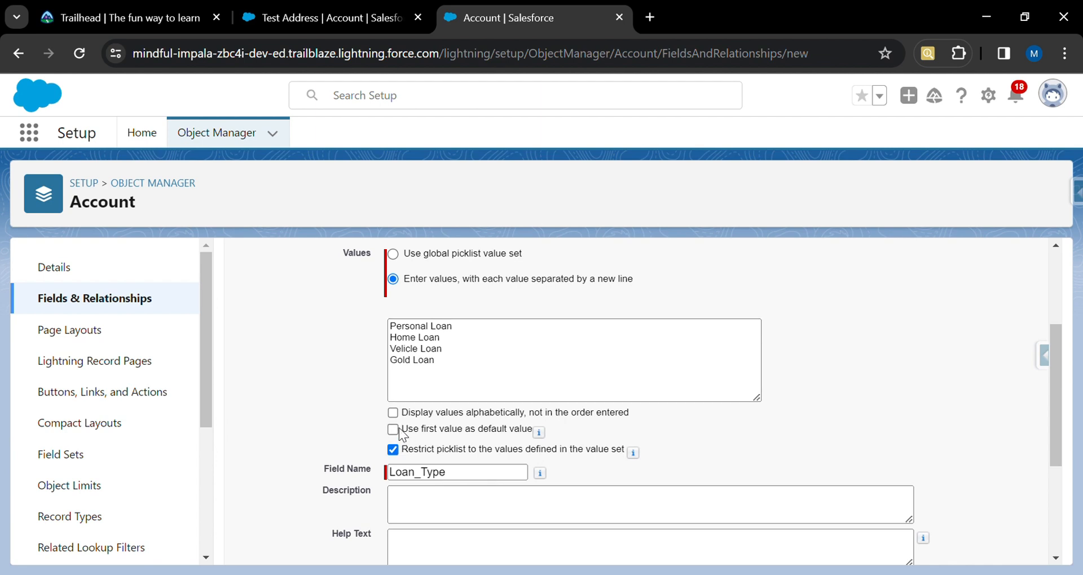
{"action": "mouse_move", "coordinate": [541, 430]}
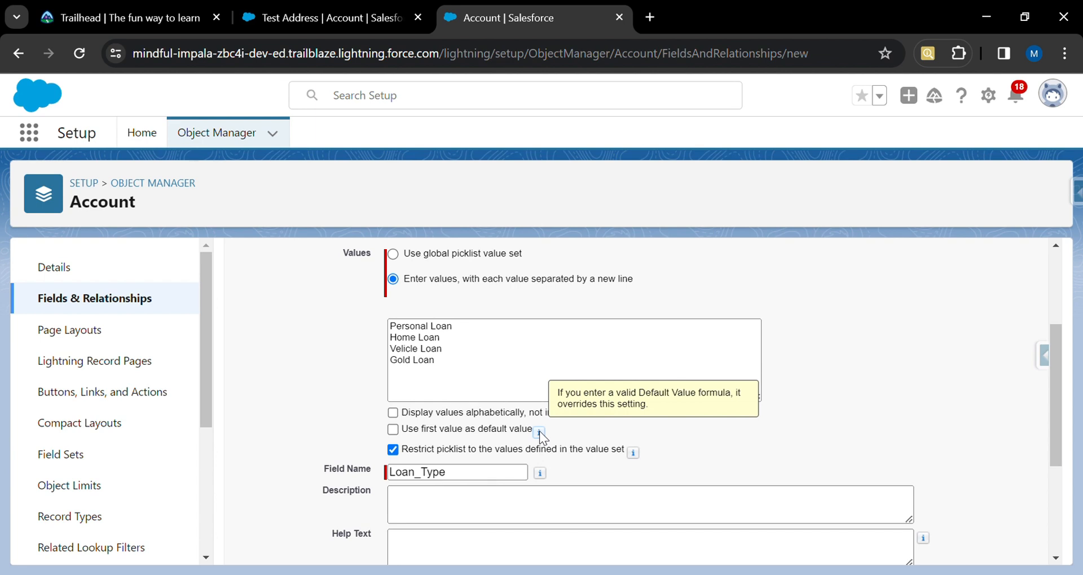
{"action": "left_click", "coordinate": [444, 348]}
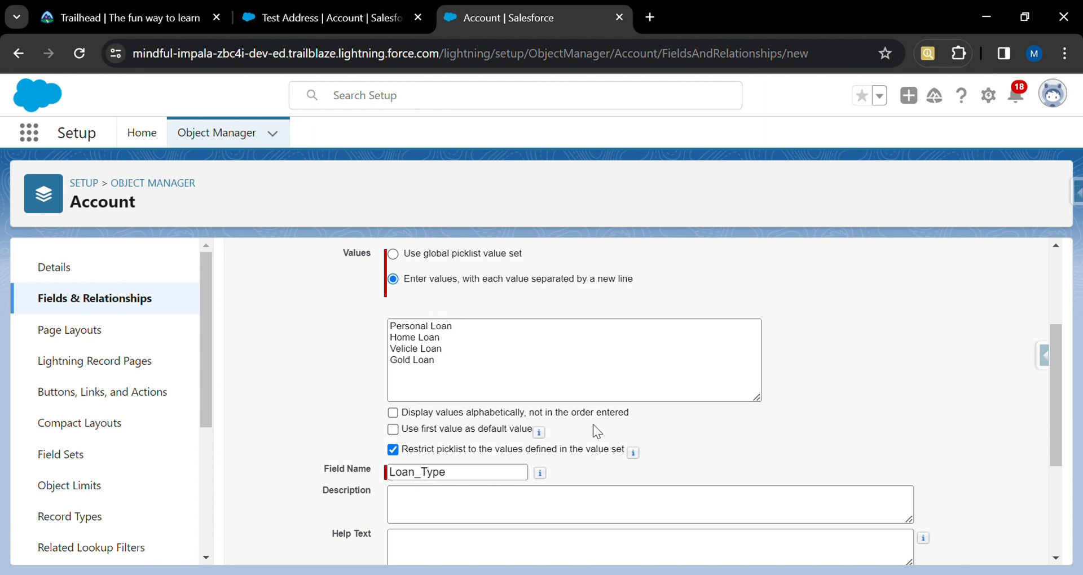
{"action": "scroll", "coordinate": [699, 441], "scroll_direction": "down", "scroll_amount": 4}
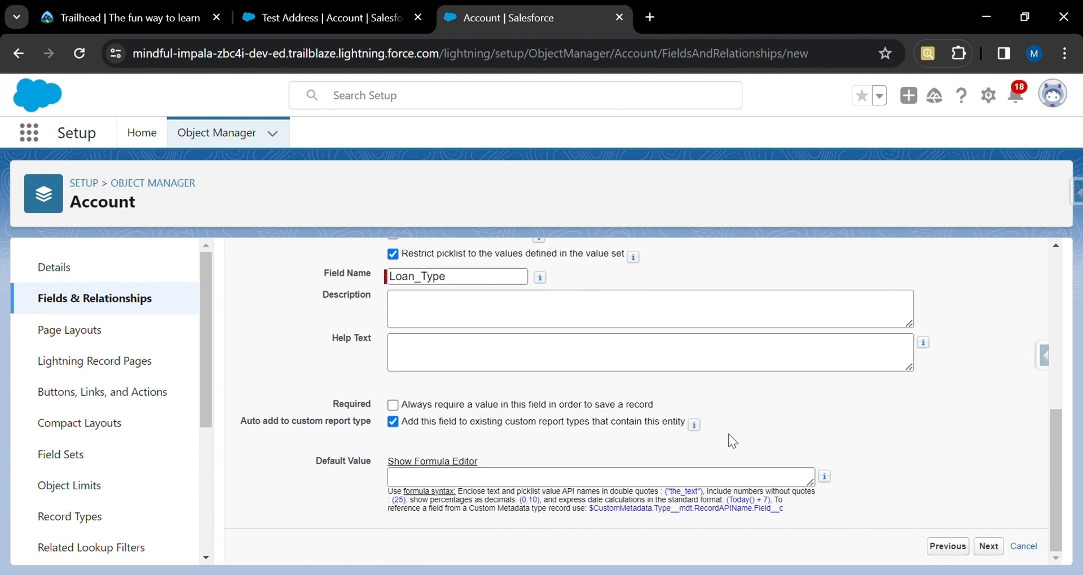
{"action": "left_click", "coordinate": [987, 547]}
Make Loan Type visible to all profiles, keep all page layouts, and save while starting another field.
{"action": "left_click", "coordinate": [773, 494]}
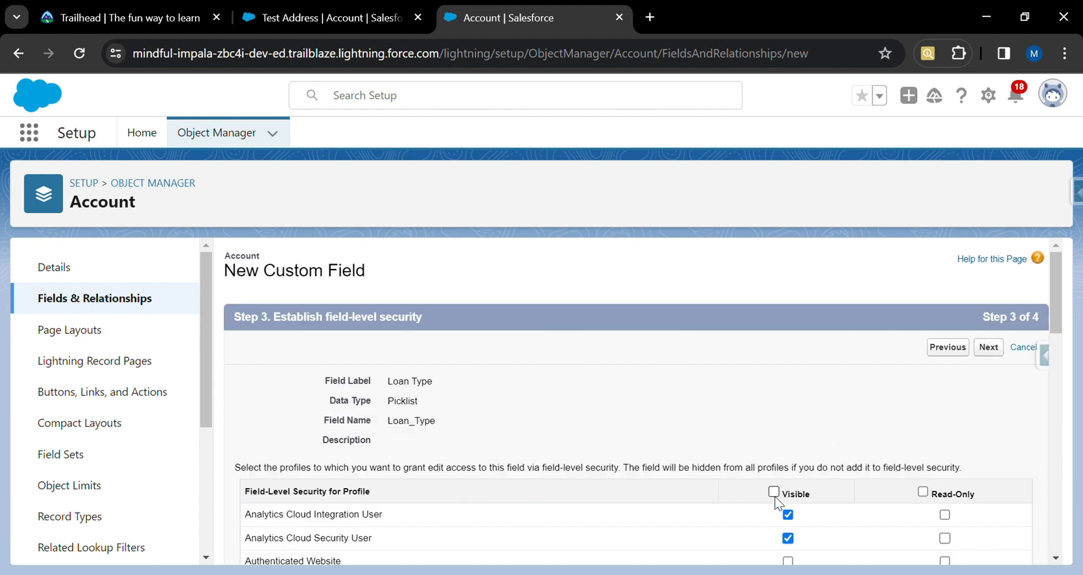
{"action": "left_click", "coordinate": [988, 347]}
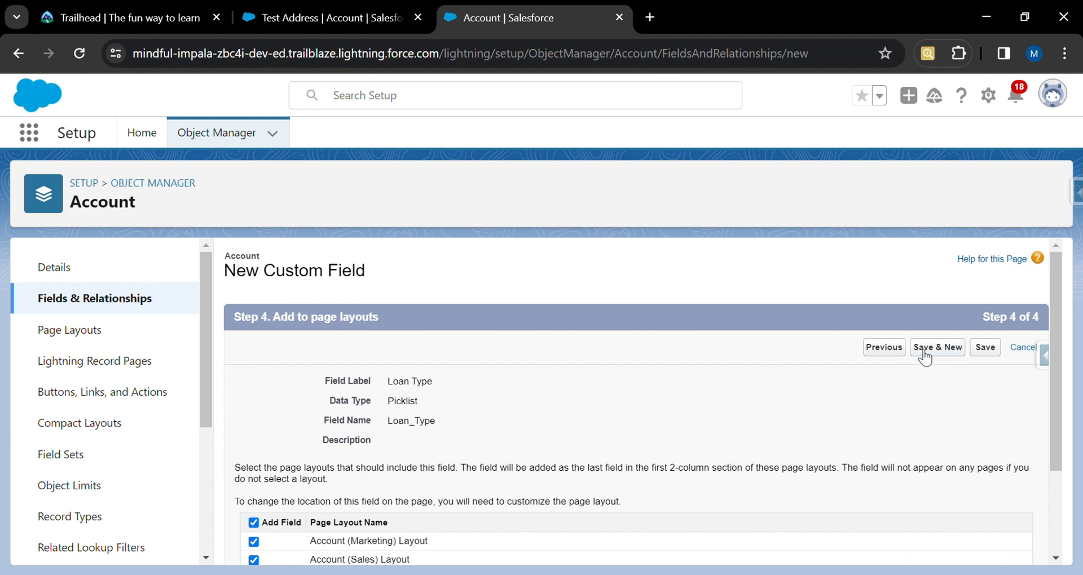
{"action": "left_click", "coordinate": [936, 349]}
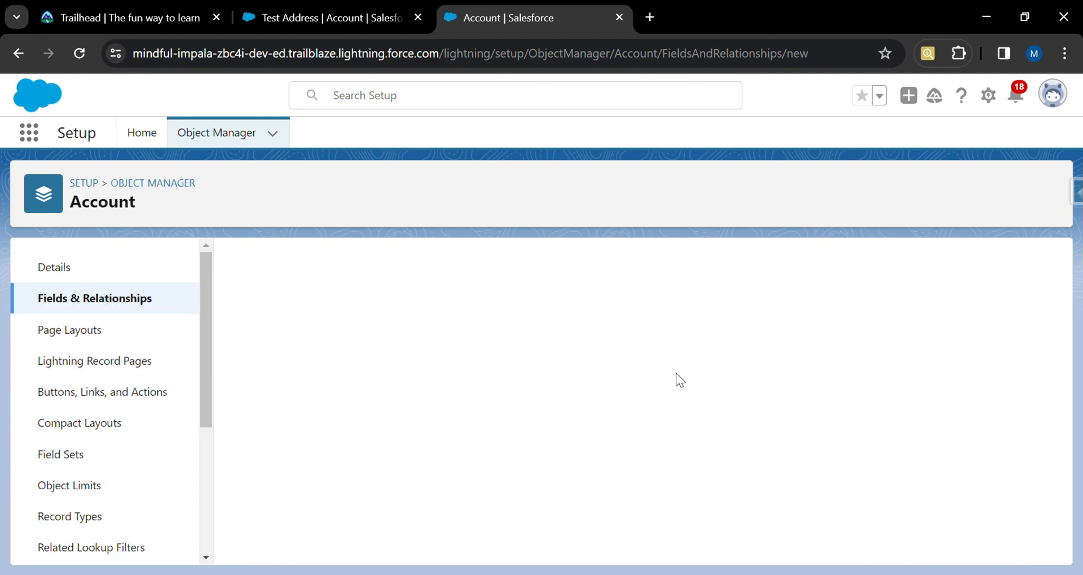
Choose the Picklist (Multi-Select) data type for the new field and continue.
{"action": "scroll", "coordinate": [429, 420], "scroll_direction": "down", "scroll_amount": 10}
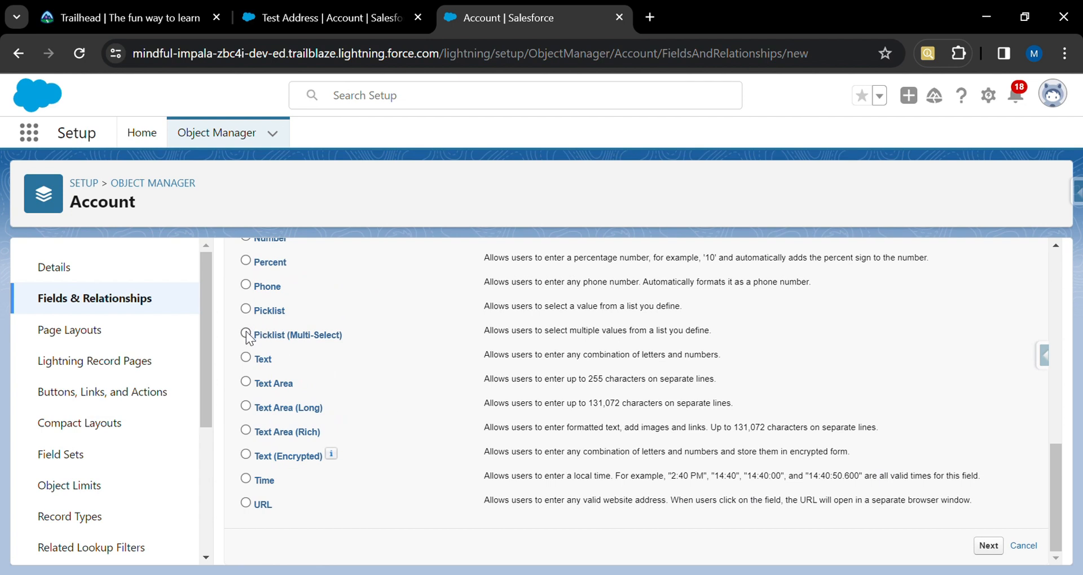
{"action": "left_click", "coordinate": [246, 334]}
{"action": "left_click", "coordinate": [996, 551]}
{"action": "left_click", "coordinate": [987, 546]}
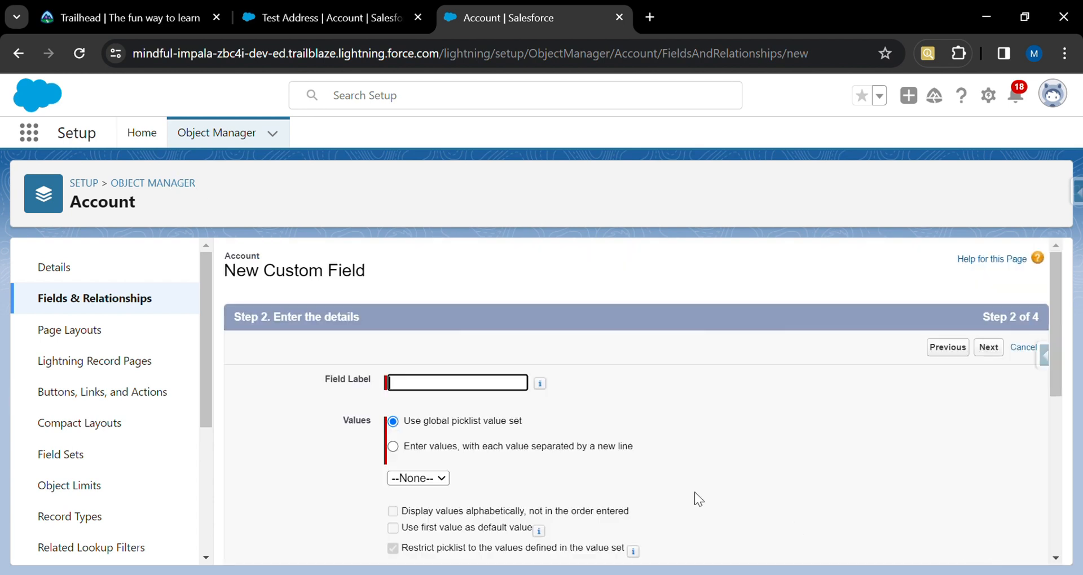
Set the field label to Area of Interest and choose to enter picklist values yourself.
{"action": "type", "text": "Area of Interest"}
{"action": "left_click", "coordinate": [393, 446]}
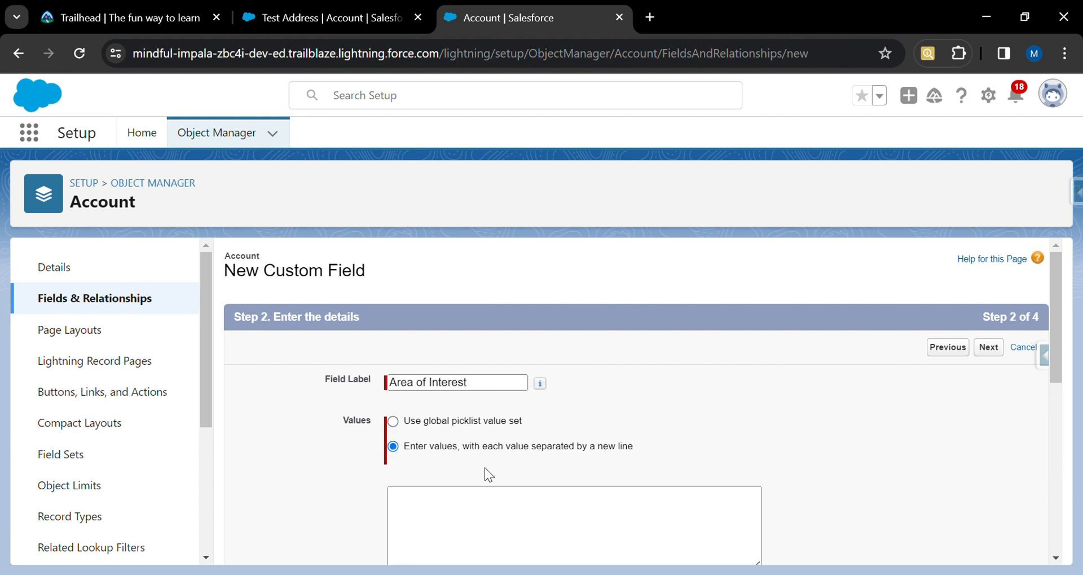
{"action": "scroll", "coordinate": [485, 469], "scroll_direction": "down", "scroll_amount": 3}
{"action": "left_click", "coordinate": [476, 373]}
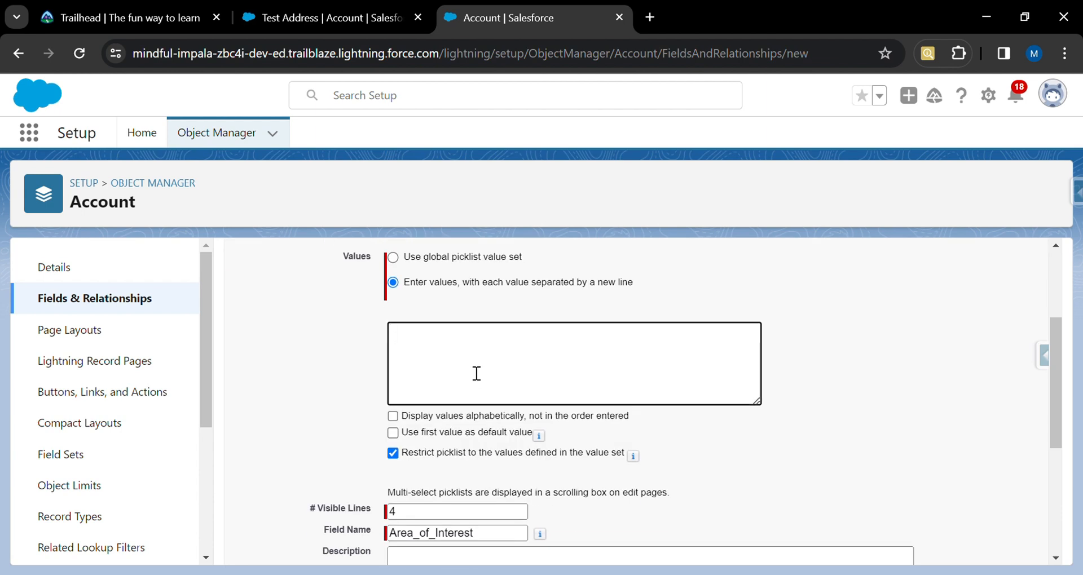
Enter the values Finance, Technology, Social, Communication and Travel, one per line.
{"action": "type", "text": "Finance"}
{"action": "type", "text": "Techn"}
{"action": "type", "text": "i"}
{"action": "key", "text": "BackSpace"}
{"action": "type", "text": "ology"}
{"action": "key", "text": "Return"}
{"action": "type", "text": "S"}
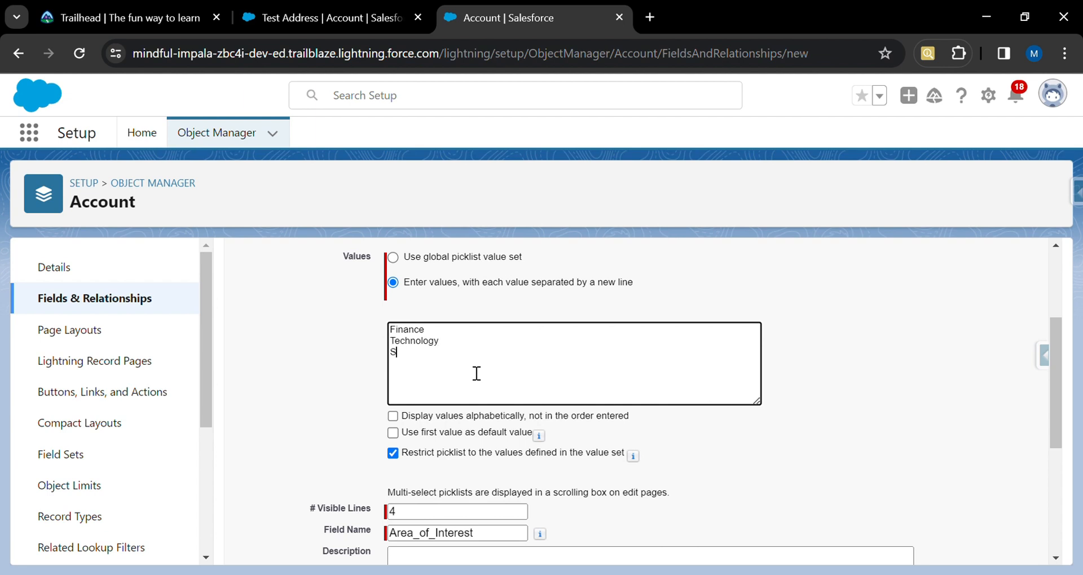
{"action": "type", "text": "ocial"}
{"action": "key", "text": "Return"}
{"action": "type", "text": "Communiac"}
{"action": "key", "text": "BackSpace"}
{"action": "key", "text": "BackSpace"}
{"action": "type", "text": "cation"}
{"action": "key", "text": "Return"}
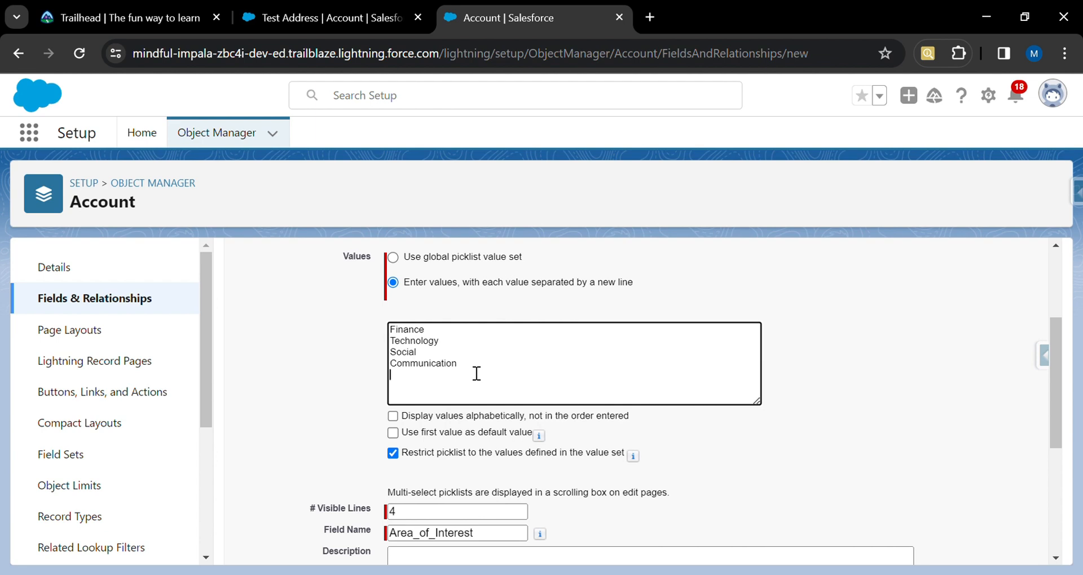
{"action": "type", "text": "Travel"}
{"action": "key", "text": "Return"}
Set the number of visible lines to 3 and continue.
{"action": "scroll", "coordinate": [598, 388], "scroll_direction": "down", "scroll_amount": 3}
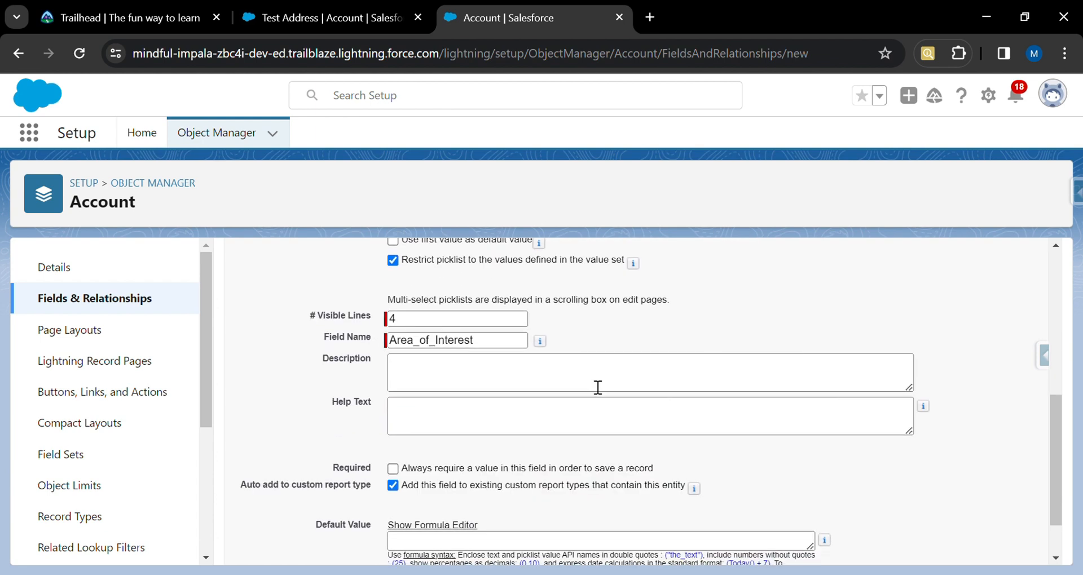
{"action": "left_click", "coordinate": [426, 325]}
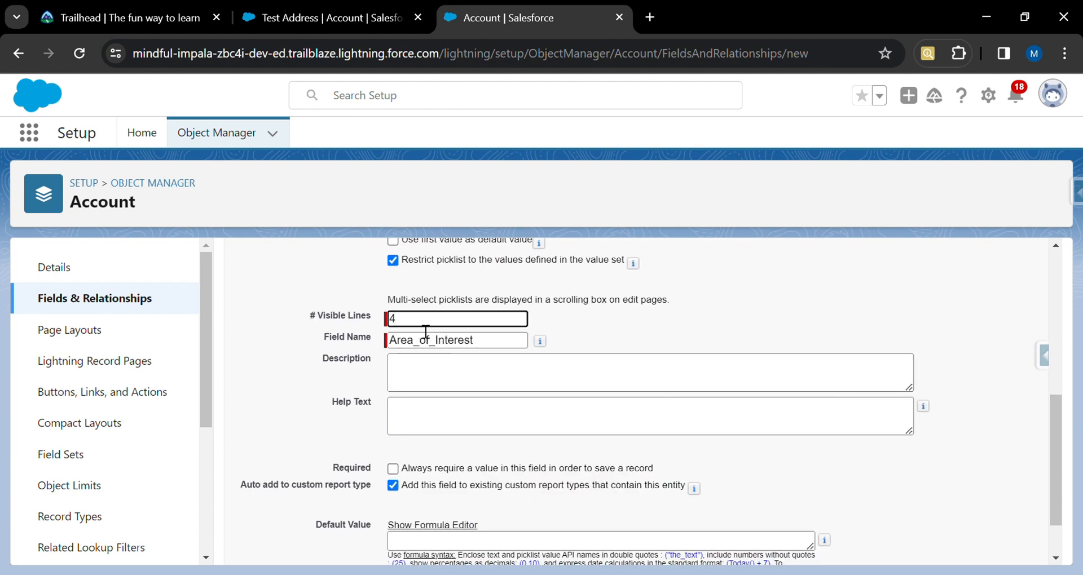
{"action": "key", "text": "BackSpace"}
{"action": "type", "text": "3"}
{"action": "left_click", "coordinate": [561, 327]}
{"action": "scroll", "coordinate": [561, 327], "scroll_direction": "down", "scroll_amount": 1}
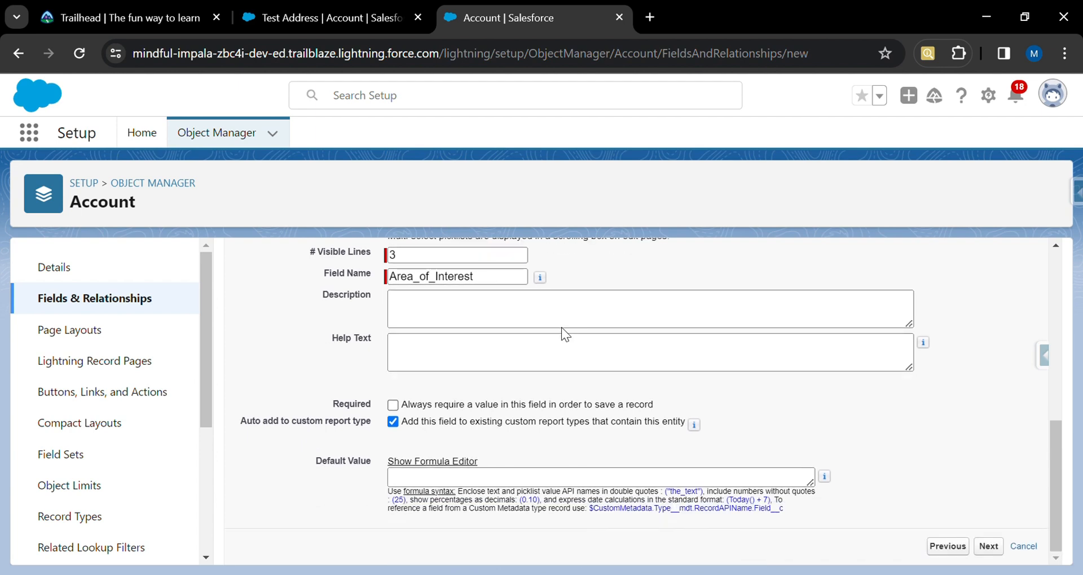
{"action": "left_click", "coordinate": [993, 548]}
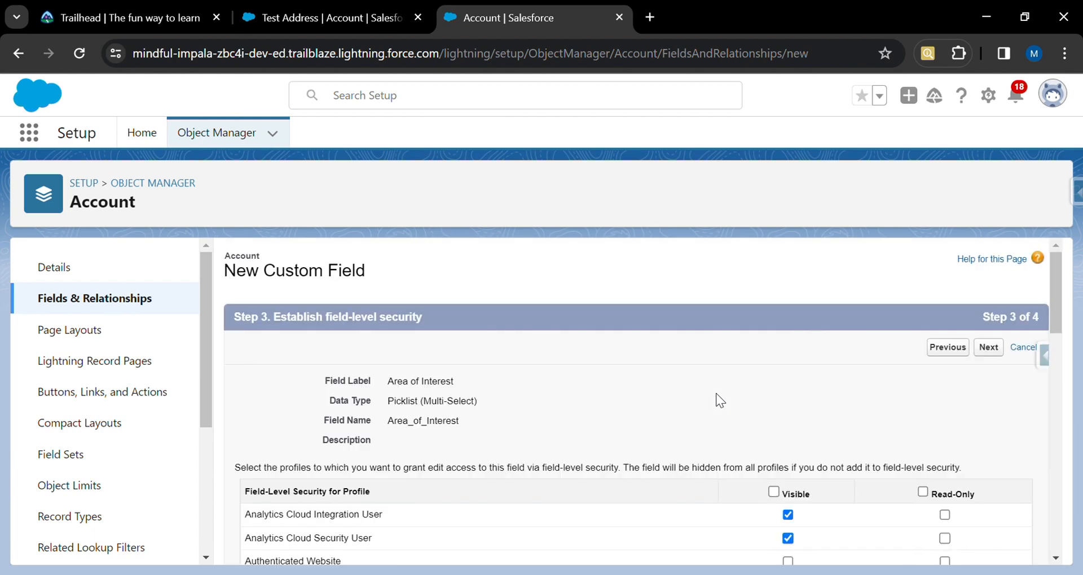
Make Area of Interest visible to all profiles, keep all page layouts, and save while starting another field.
{"action": "scroll", "coordinate": [716, 393], "scroll_direction": "down", "scroll_amount": 4}
{"action": "scroll", "coordinate": [716, 394], "scroll_direction": "up", "scroll_amount": 4}
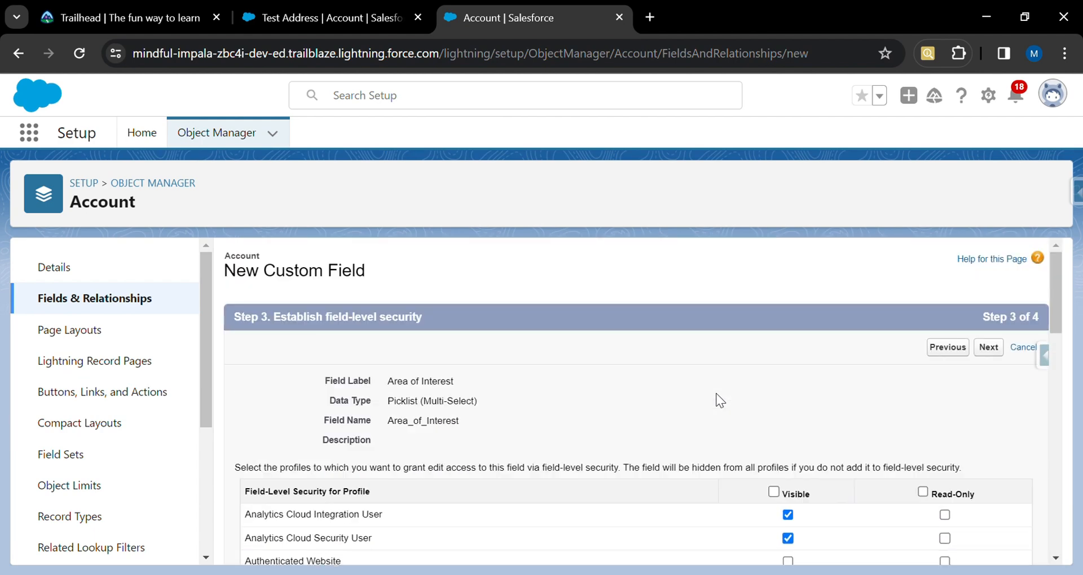
{"action": "left_click", "coordinate": [774, 492]}
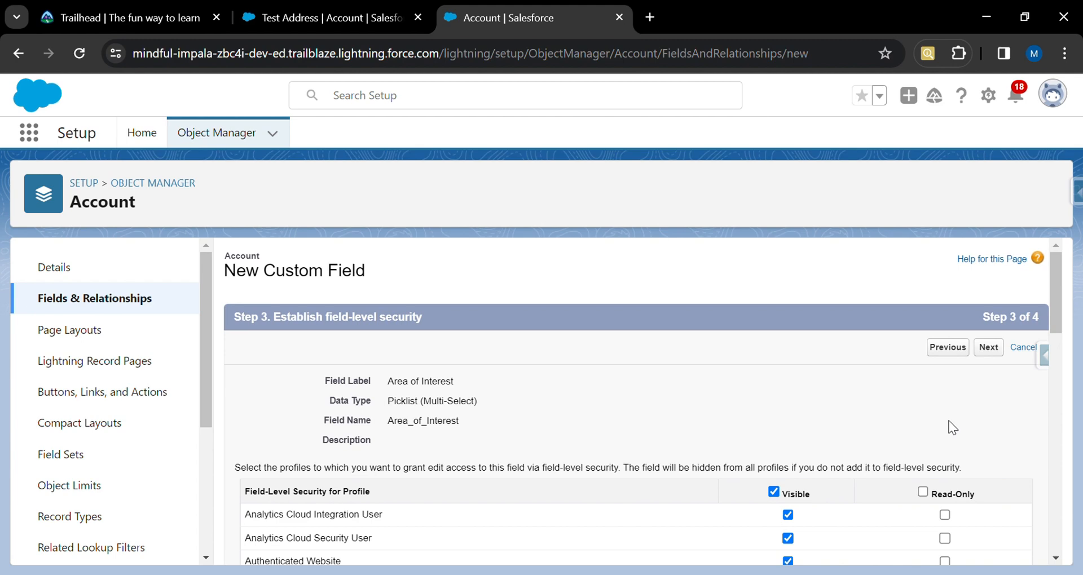
{"action": "left_click", "coordinate": [988, 348]}
{"action": "left_click", "coordinate": [985, 348]}
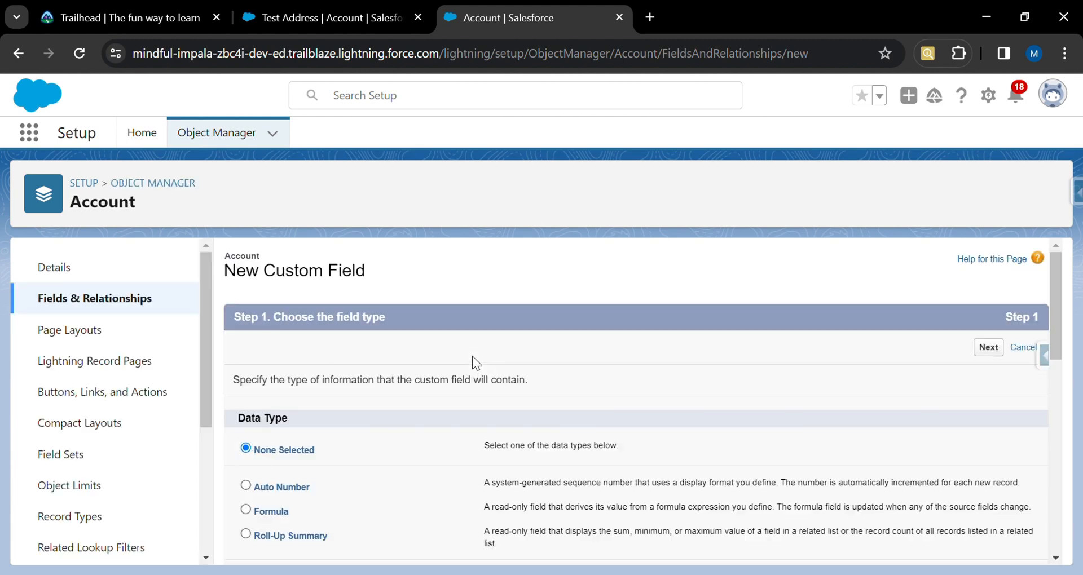
Choose Text as the new field's data type, comparing the text-type descriptions, and continue to the details step.
{"action": "scroll", "coordinate": [356, 550], "scroll_direction": "down", "scroll_amount": 7}
{"action": "scroll", "coordinate": [356, 547], "scroll_direction": "down", "scroll_amount": 3}
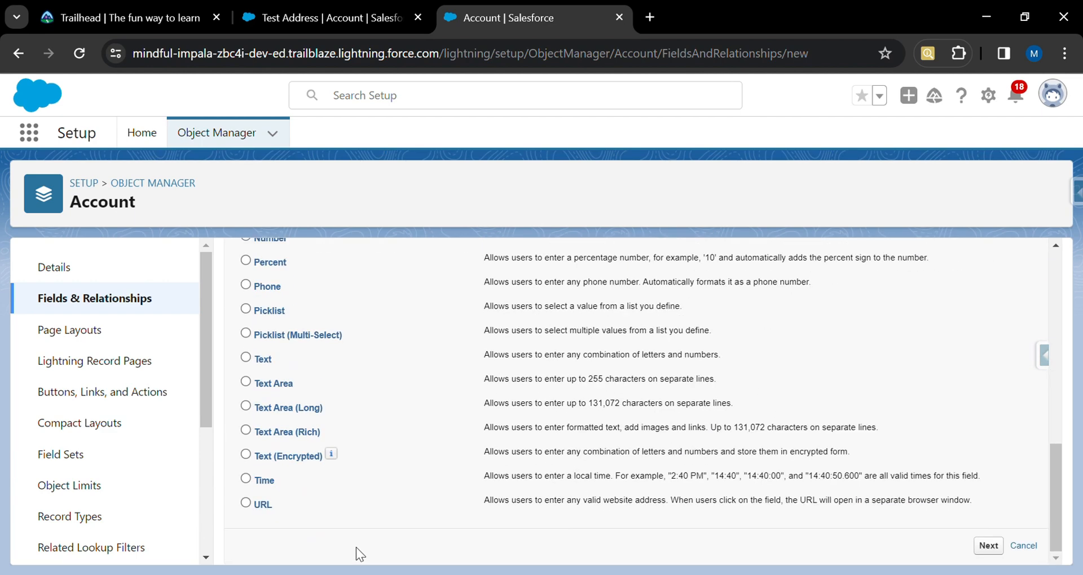
{"action": "left_click", "coordinate": [246, 356]}
{"action": "triple_click", "coordinate": [490, 356]}
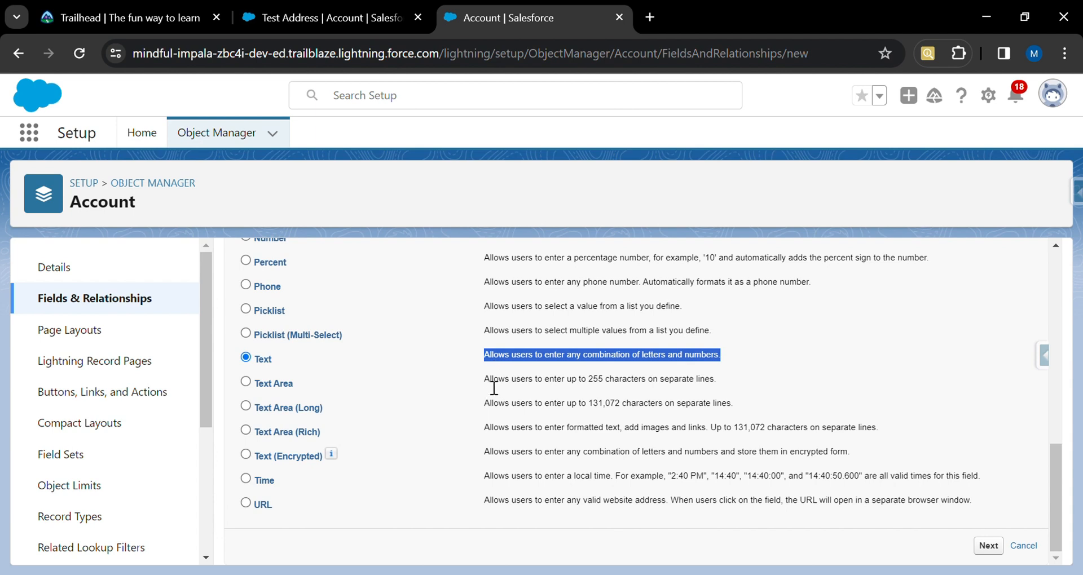
{"action": "left_click_drag", "start_coordinate": [485, 385], "coordinate": [721, 381]}
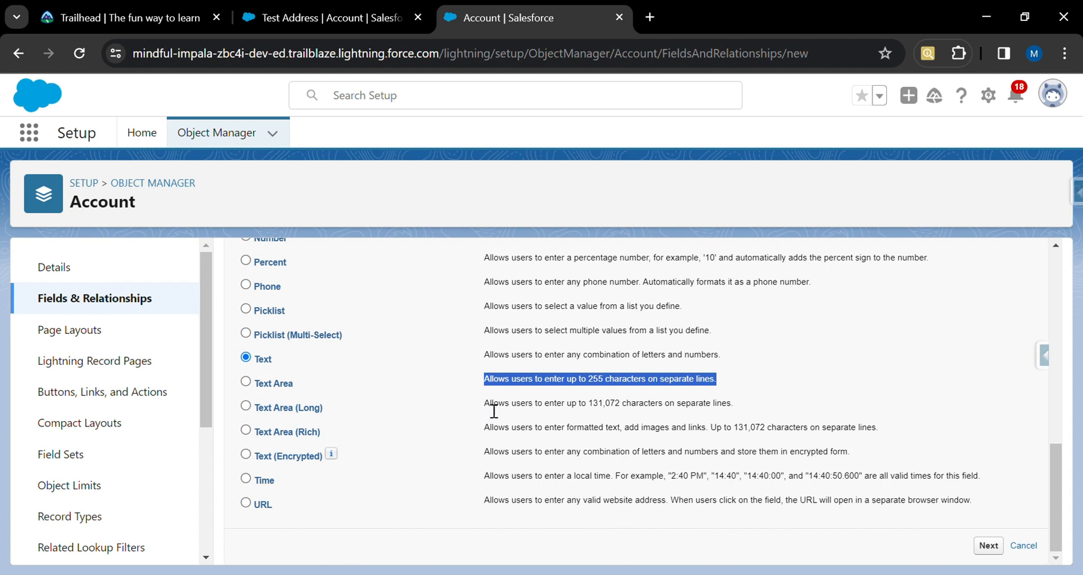
{"action": "left_click_drag", "start_coordinate": [485, 404], "coordinate": [744, 403]}
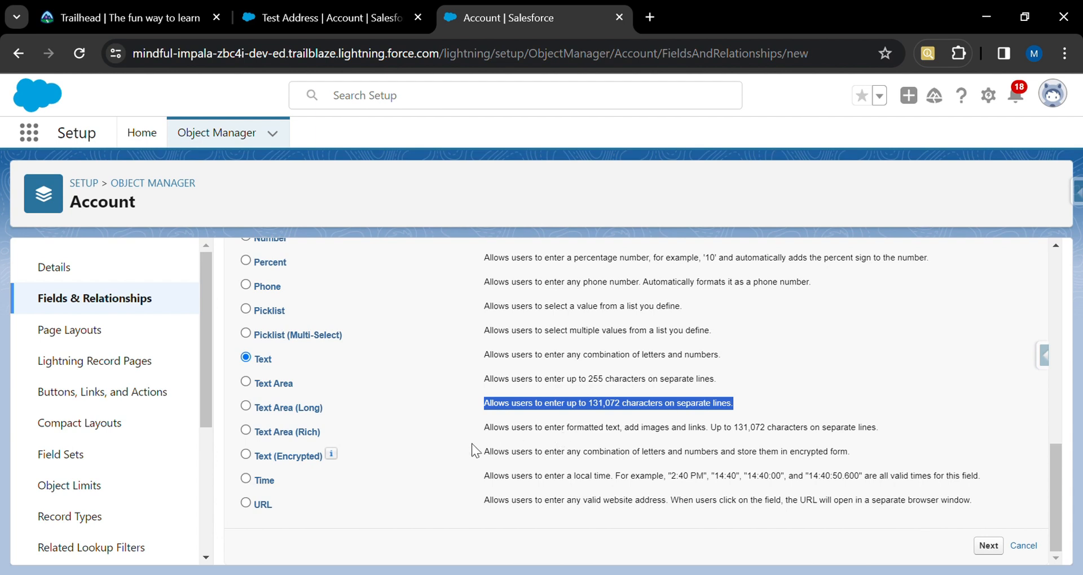
{"action": "left_click_drag", "start_coordinate": [489, 429], "coordinate": [740, 433]}
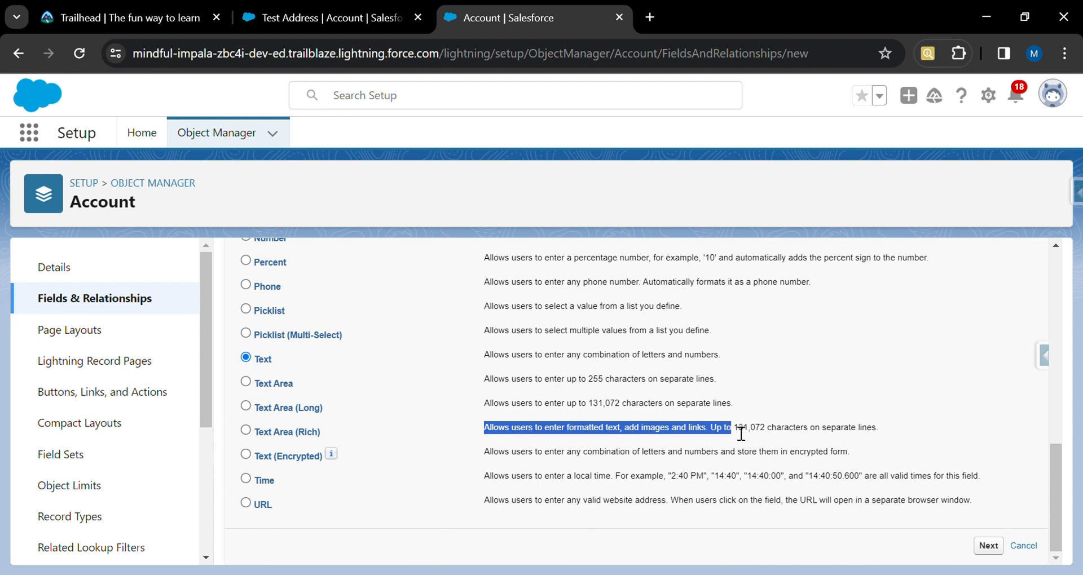
{"action": "left_click_drag", "start_coordinate": [741, 433], "coordinate": [835, 434]}
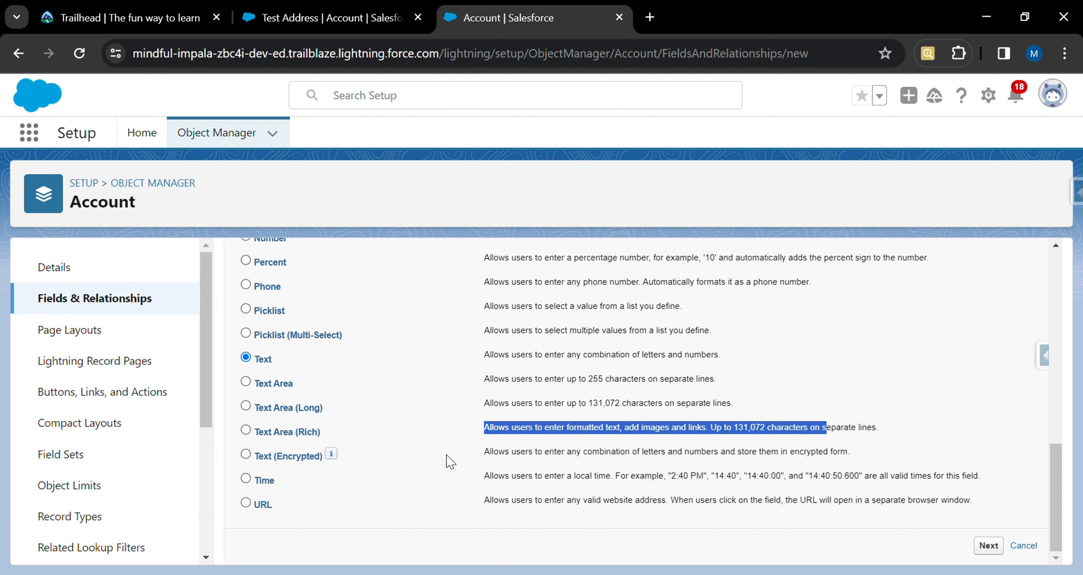
{"action": "mouse_move", "coordinate": [328, 451]}
{"action": "left_click", "coordinate": [1002, 548]}
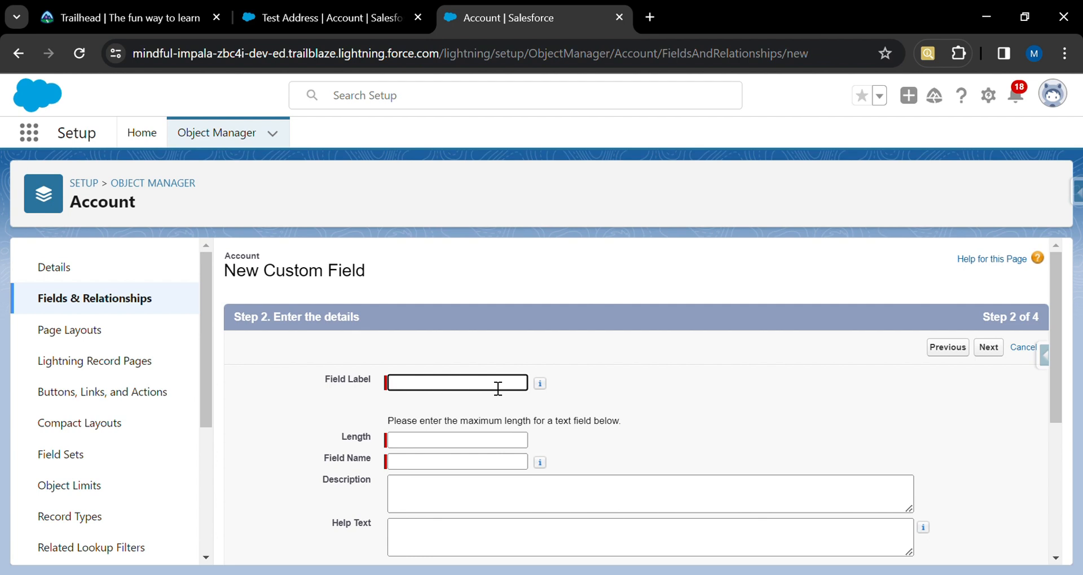
Set the field label to Additional Comments and move to the field name.
{"action": "type", "text": "Additional Comments"}
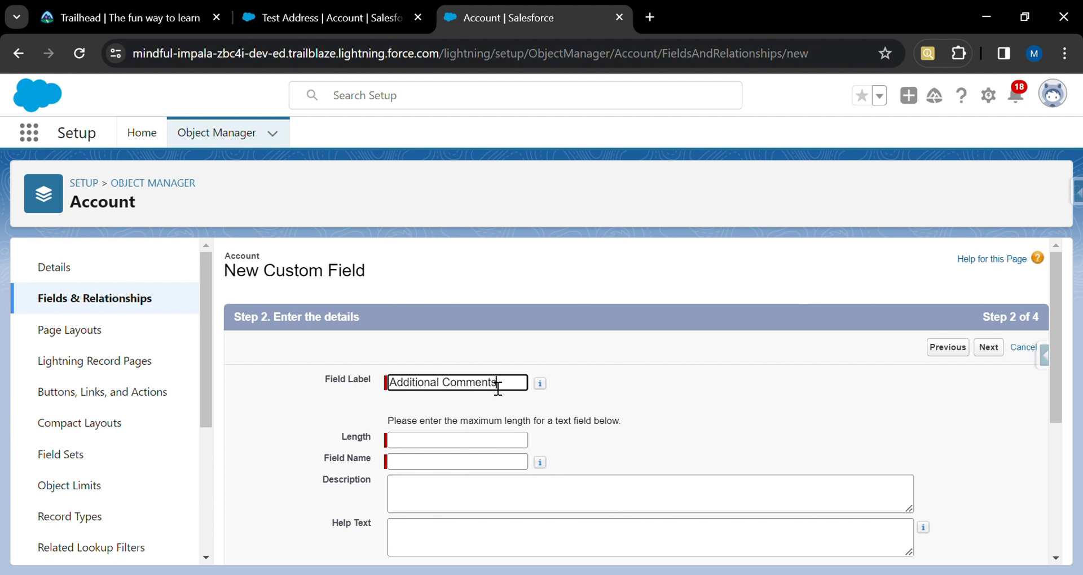
{"action": "left_click", "coordinate": [517, 468]}
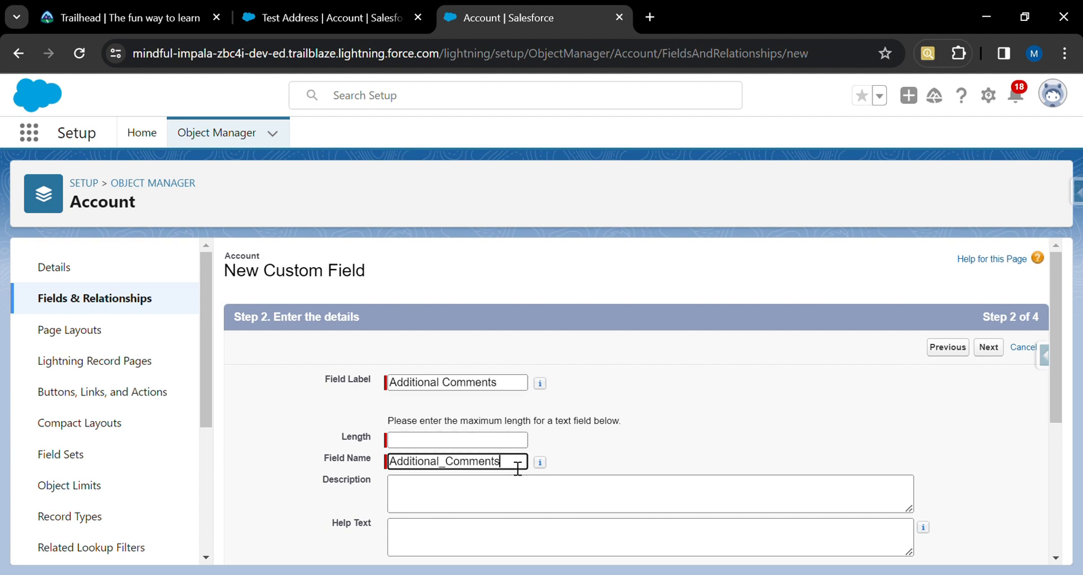
Set the text length to 80 and continue to field-level security.
{"action": "left_click", "coordinate": [514, 446]}
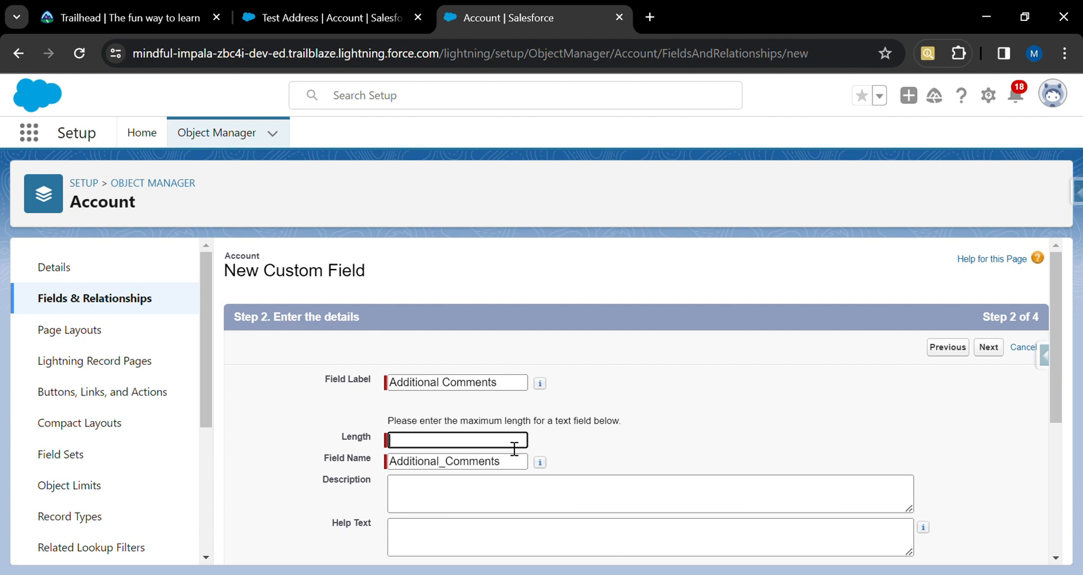
{"action": "type", "text": "80"}
{"action": "left_click", "coordinate": [652, 428]}
{"action": "scroll", "coordinate": [652, 428], "scroll_direction": "down", "scroll_amount": 2}
{"action": "scroll", "coordinate": [652, 429], "scroll_direction": "down", "scroll_amount": 2}
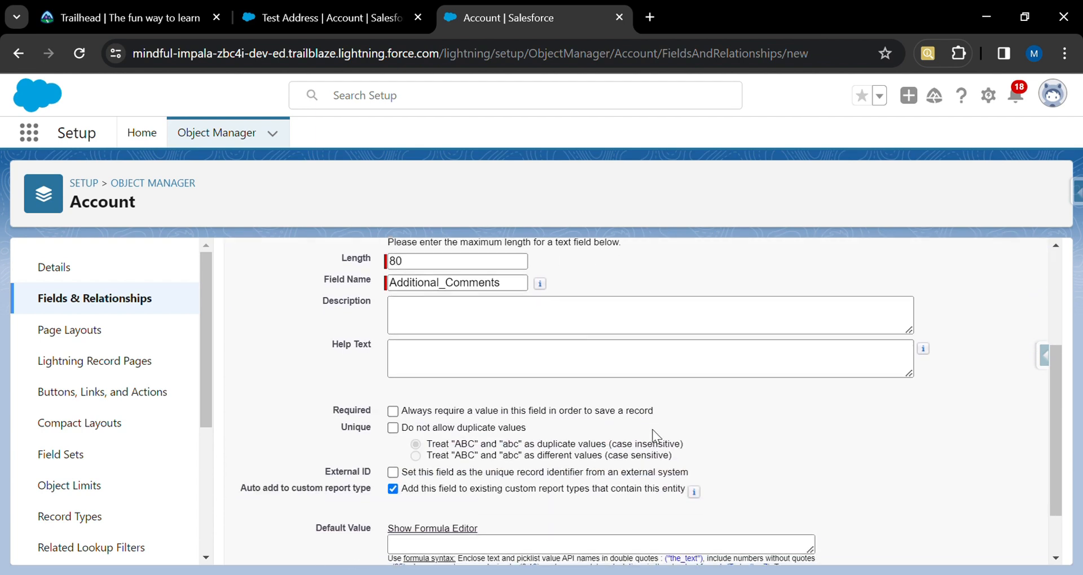
{"action": "scroll", "coordinate": [652, 432], "scroll_direction": "up", "scroll_amount": 2}
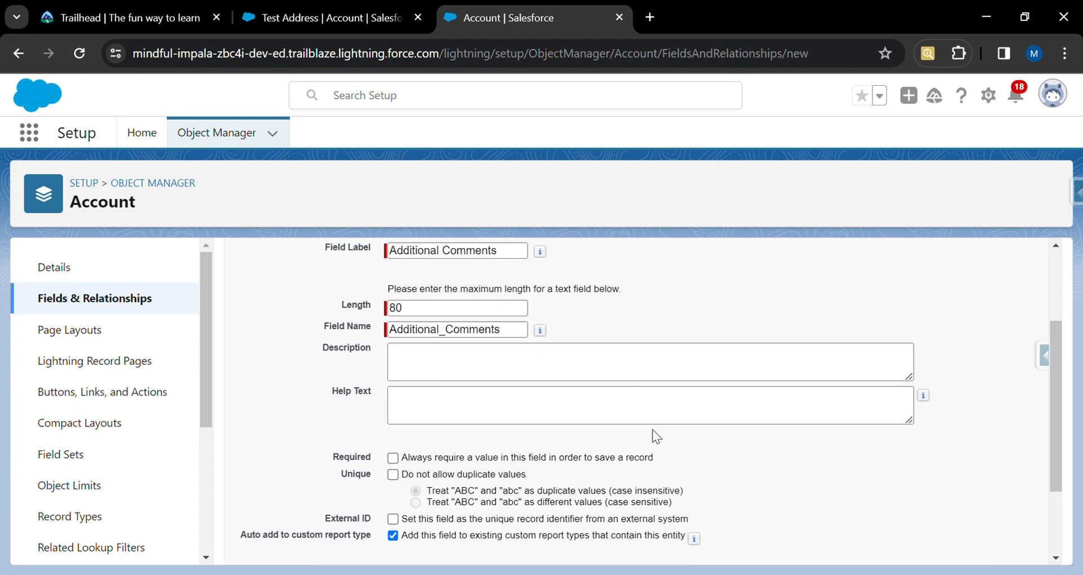
{"action": "scroll", "coordinate": [652, 435], "scroll_direction": "down", "scroll_amount": 2}
{"action": "scroll", "coordinate": [653, 435], "scroll_direction": "down", "scroll_amount": 1}
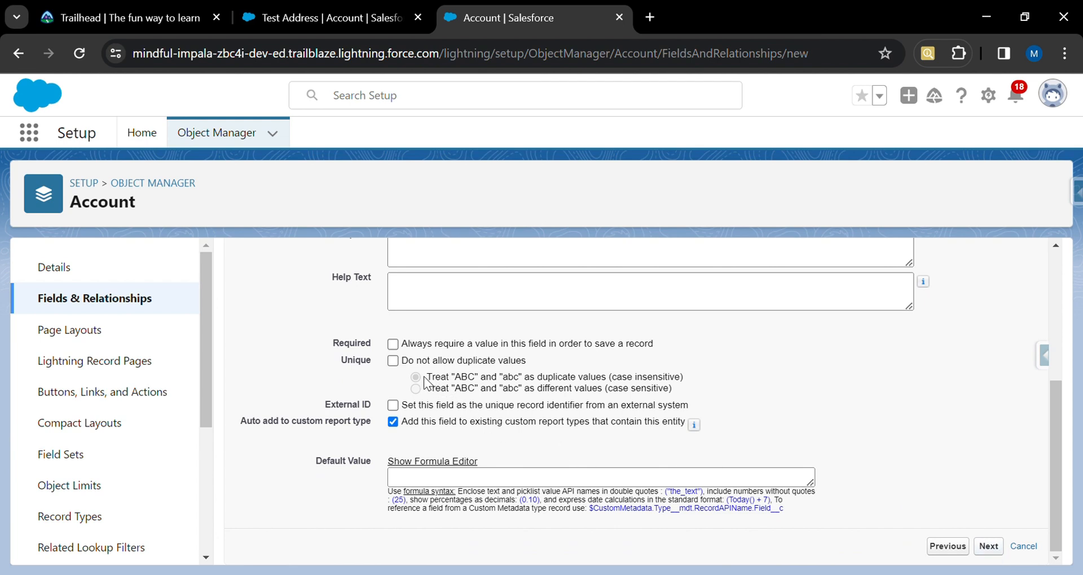
{"action": "left_click", "coordinate": [998, 550]}
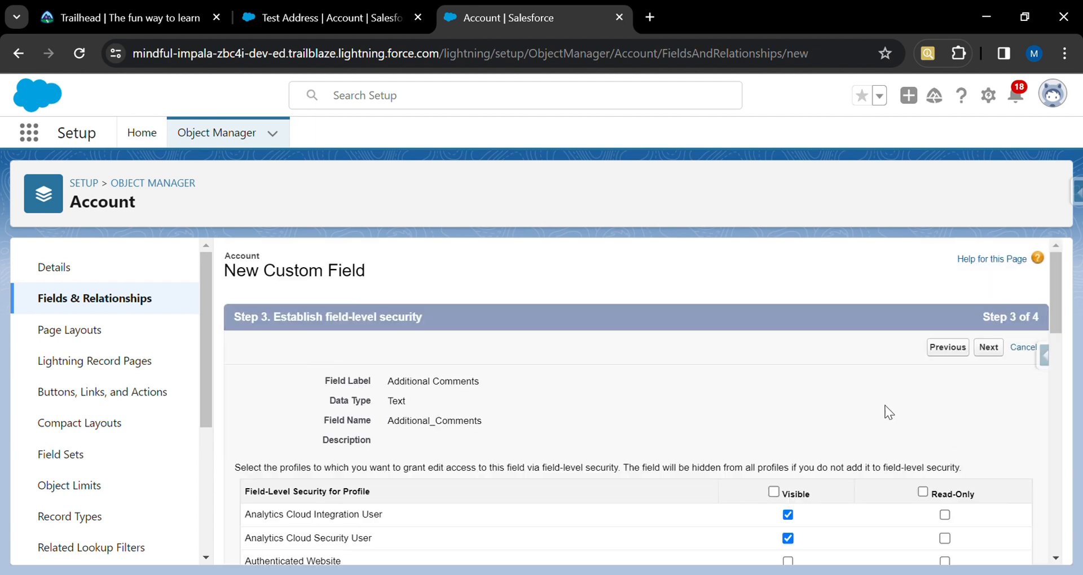
Make Additional Comments visible to all profiles, keep all page layouts, and save while starting another field.
{"action": "scroll", "coordinate": [865, 420], "scroll_direction": "down", "scroll_amount": 2}
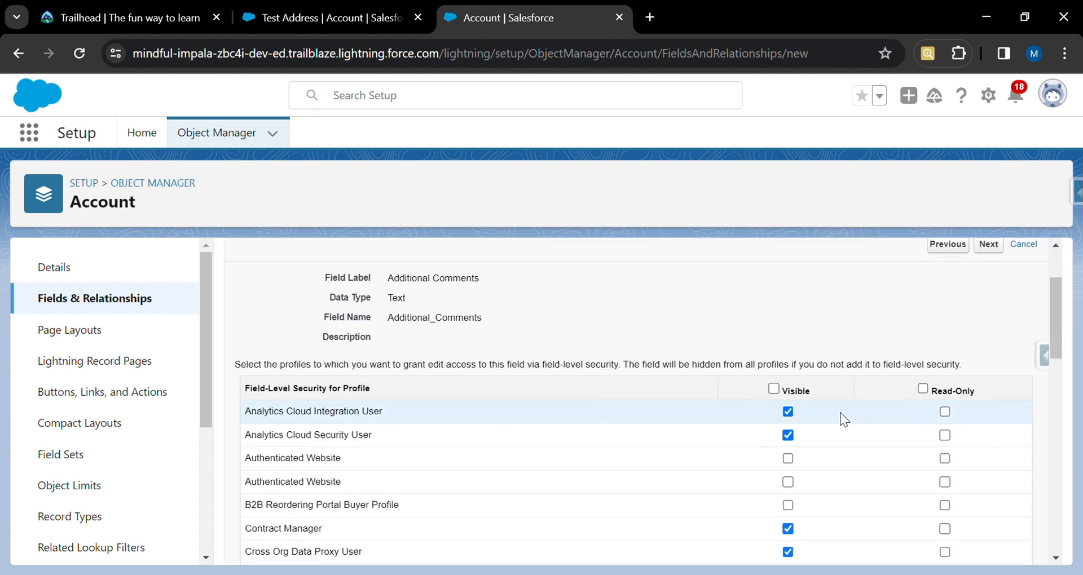
{"action": "left_click", "coordinate": [774, 389]}
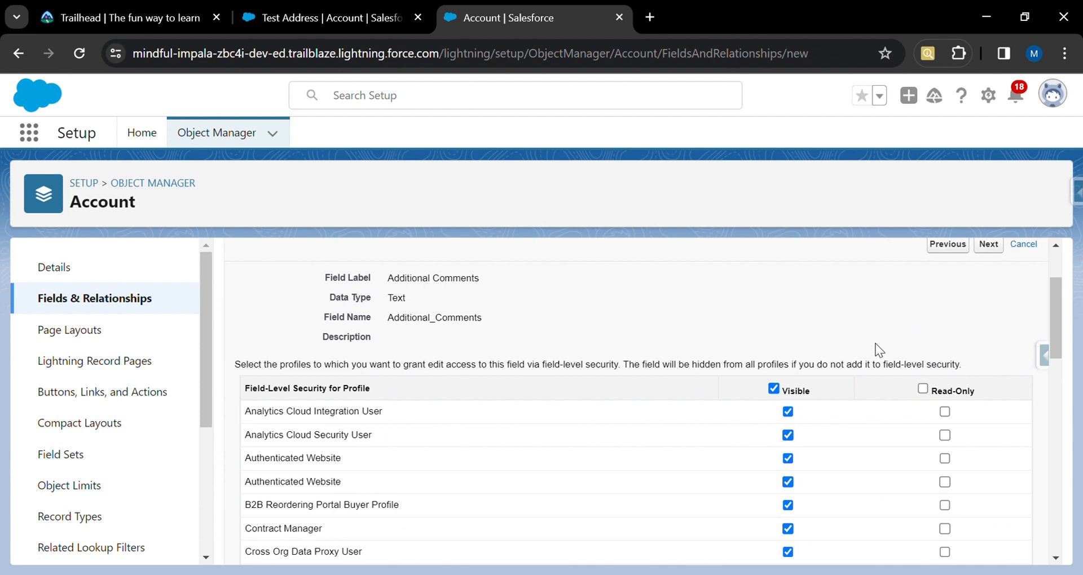
{"action": "left_click", "coordinate": [988, 244]}
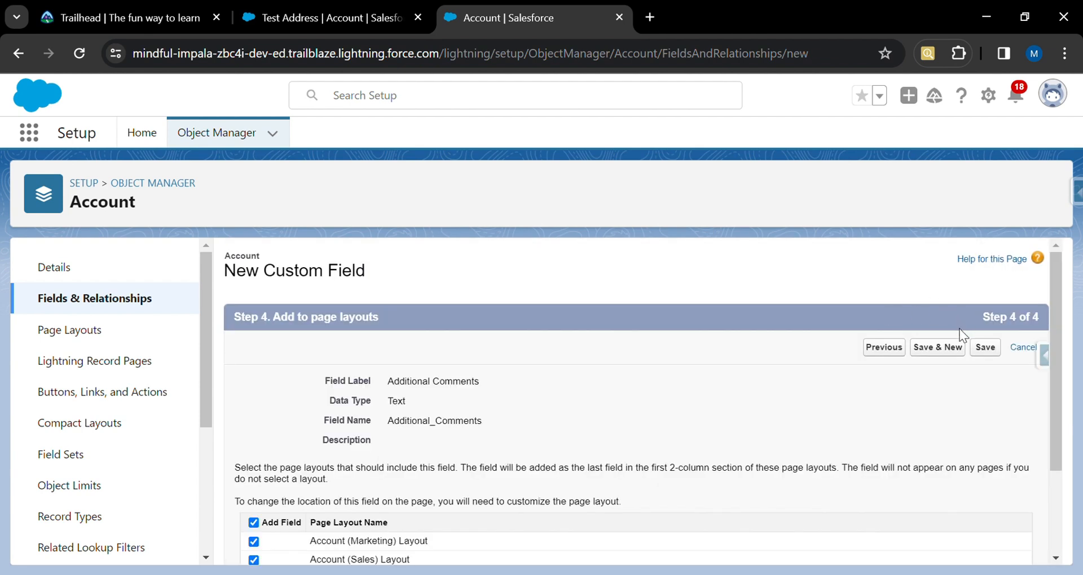
{"action": "left_click", "coordinate": [937, 347]}
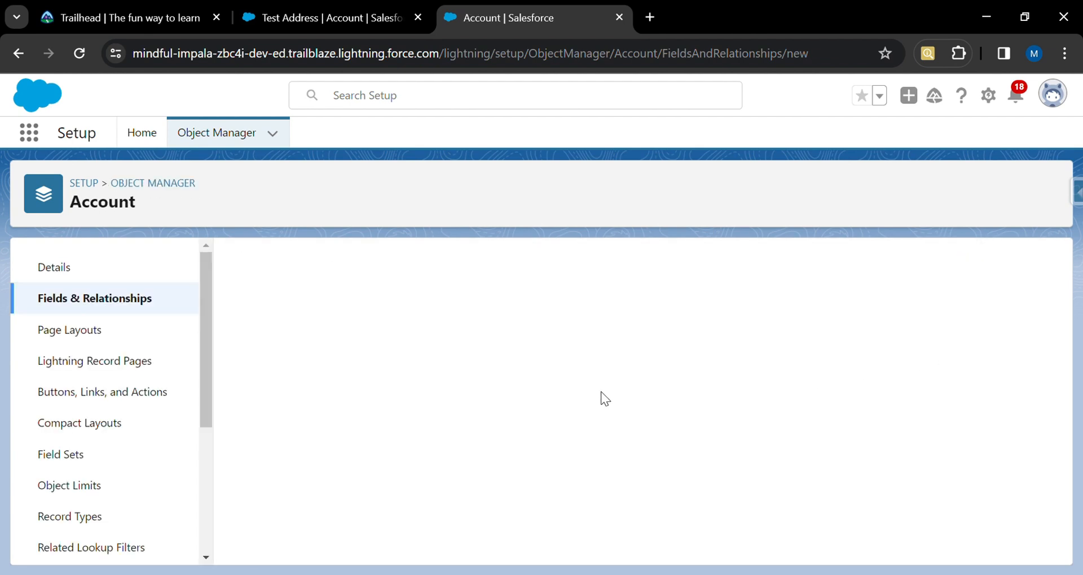
Choose Text Area as the data type and continue to the details step.
{"action": "scroll", "coordinate": [399, 472], "scroll_direction": "down", "scroll_amount": 6}
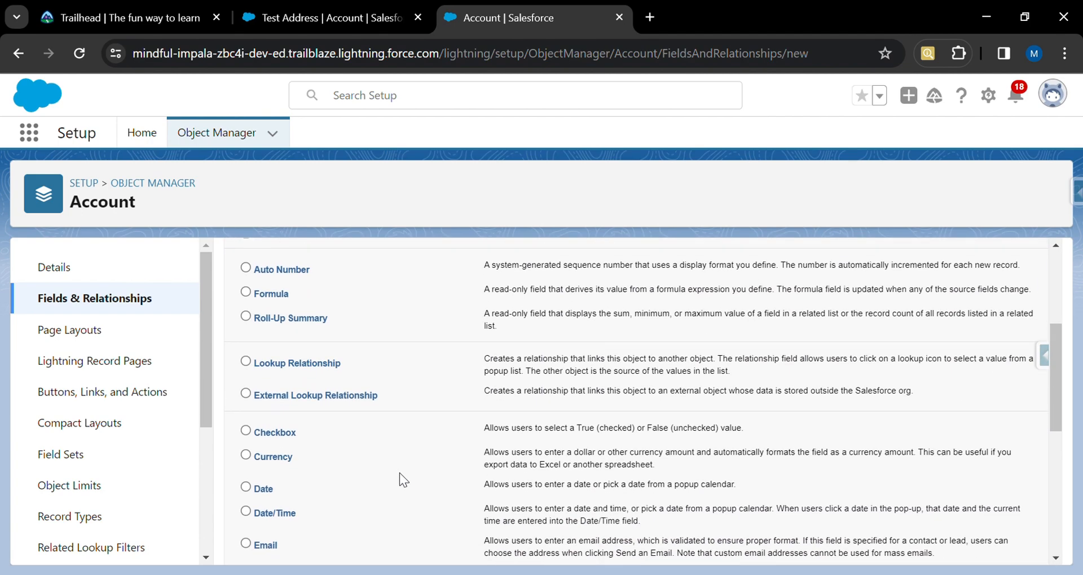
{"action": "scroll", "coordinate": [400, 479], "scroll_direction": "down", "scroll_amount": 3}
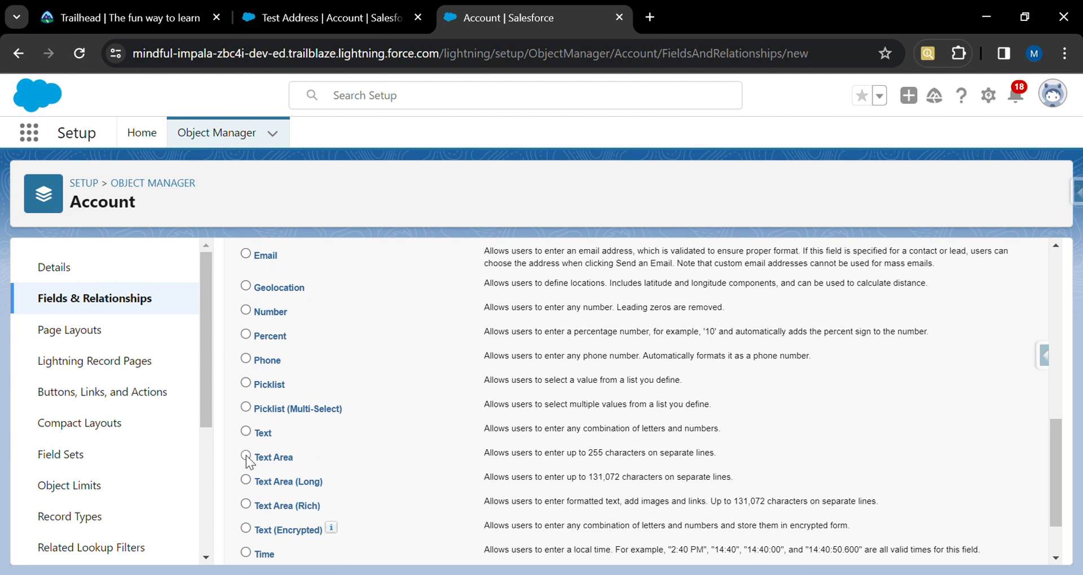
{"action": "scroll", "coordinate": [634, 459], "scroll_direction": "down", "scroll_amount": 2}
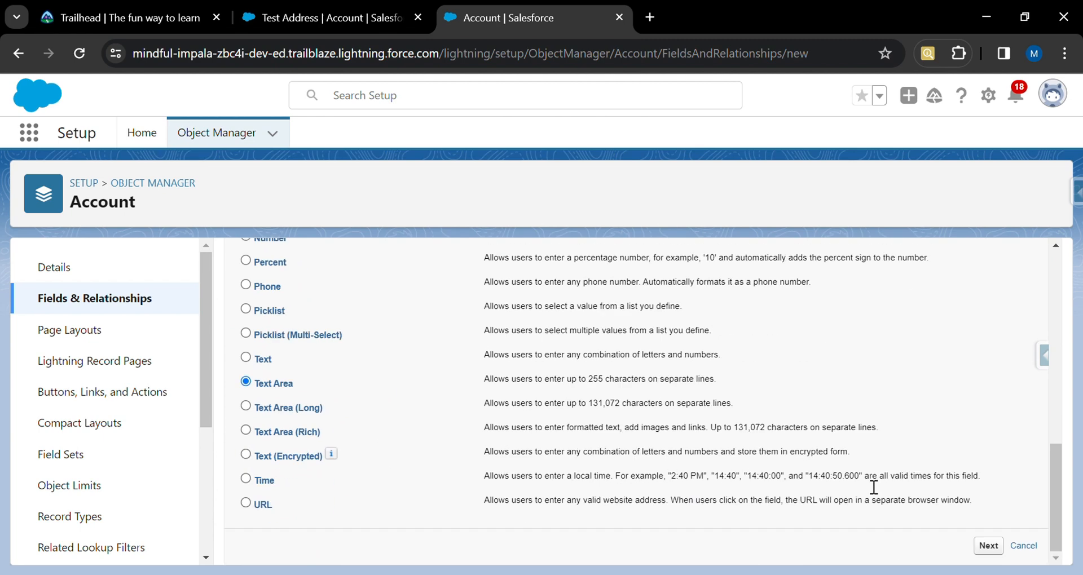
{"action": "left_click", "coordinate": [988, 547]}
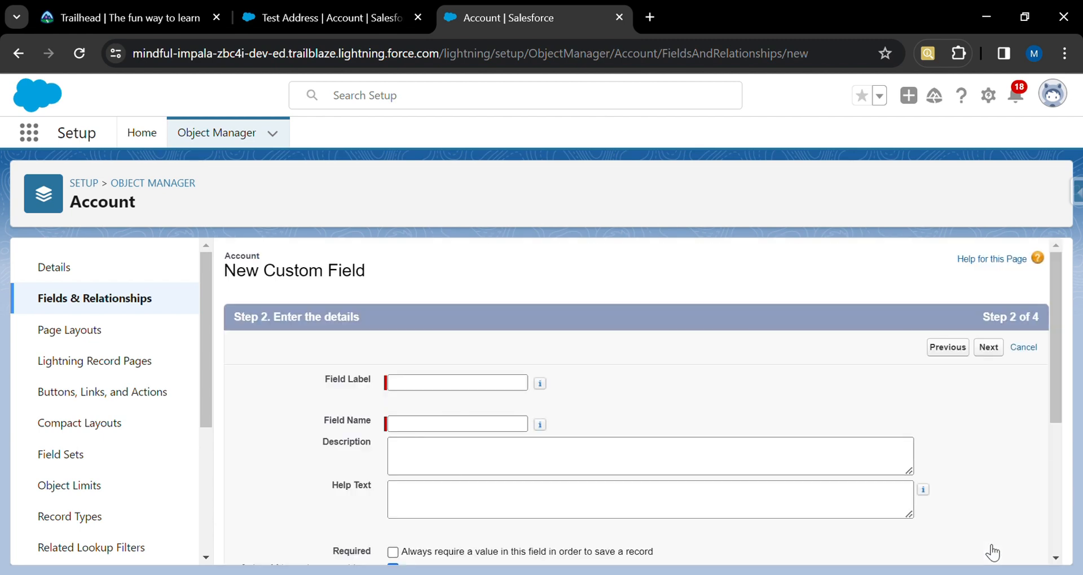
Set the field label to Loan Details and continue to field-level security.
{"action": "type", "text": "Lo"}
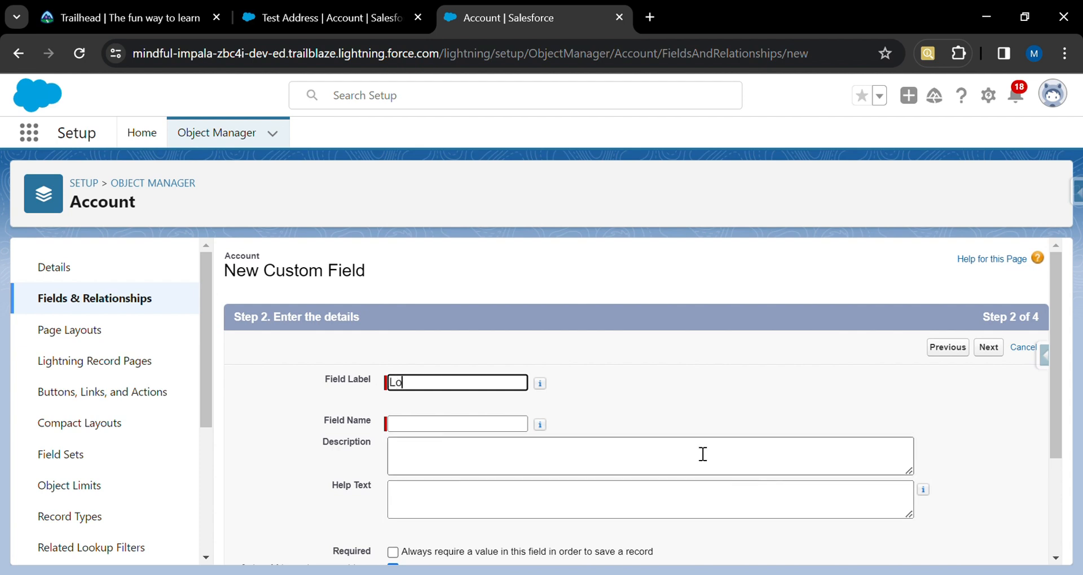
{"action": "type", "text": "an Details"}
{"action": "left_click", "coordinate": [516, 426]}
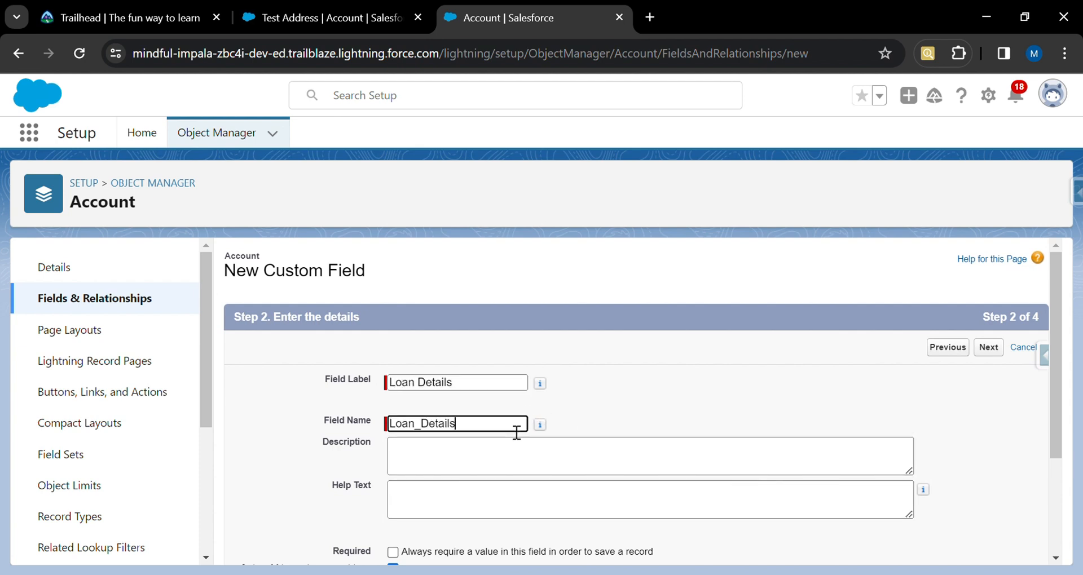
{"action": "scroll", "coordinate": [631, 412], "scroll_direction": "down", "scroll_amount": 3}
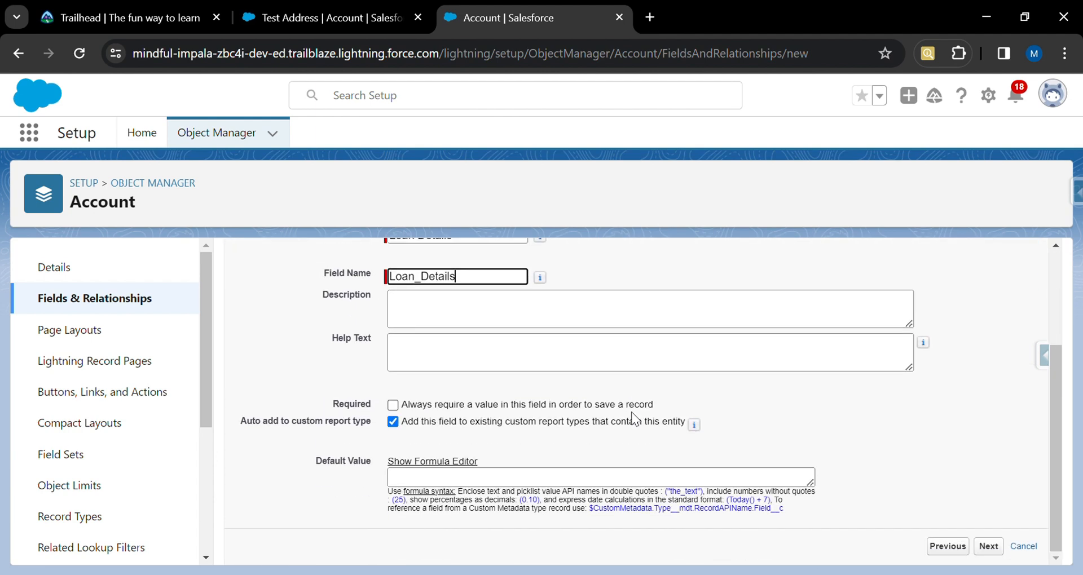
{"action": "left_click", "coordinate": [987, 547]}
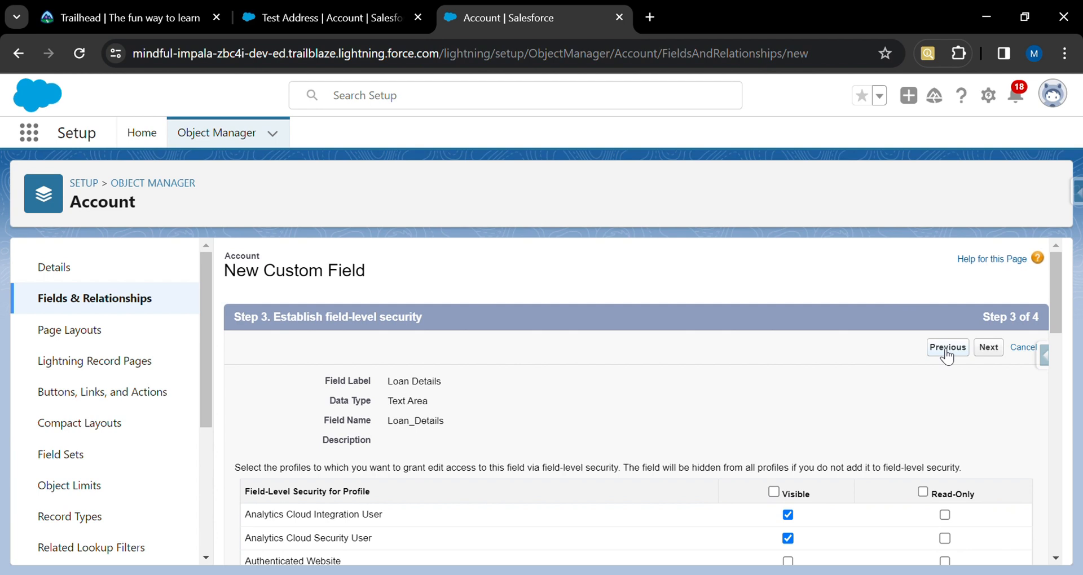
Make Loan Details visible to all profiles, keep all page layouts, and save while starting another field.
{"action": "left_click", "coordinate": [773, 493]}
{"action": "left_click", "coordinate": [990, 348]}
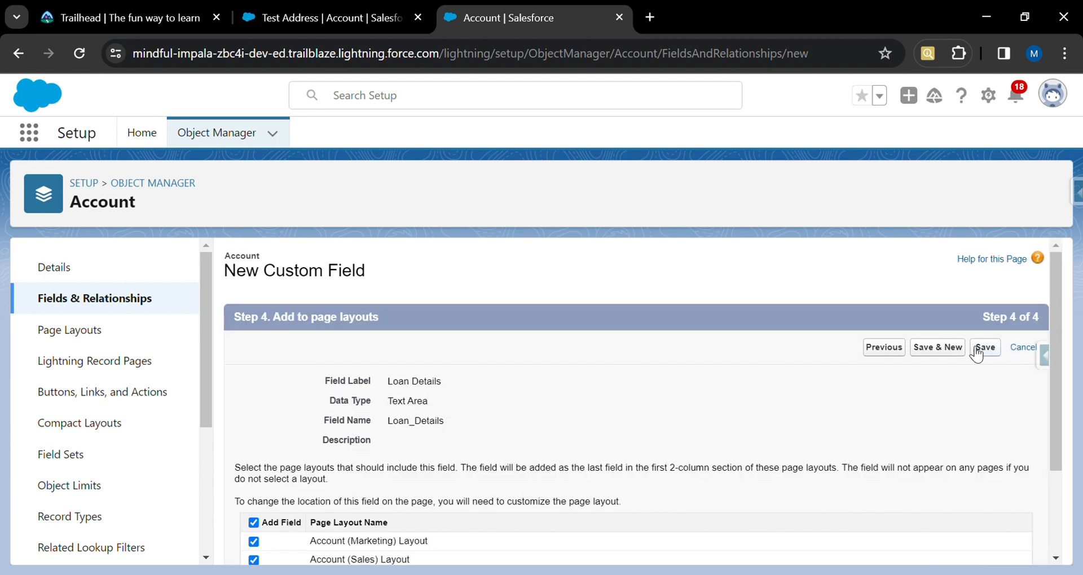
{"action": "left_click", "coordinate": [950, 348]}
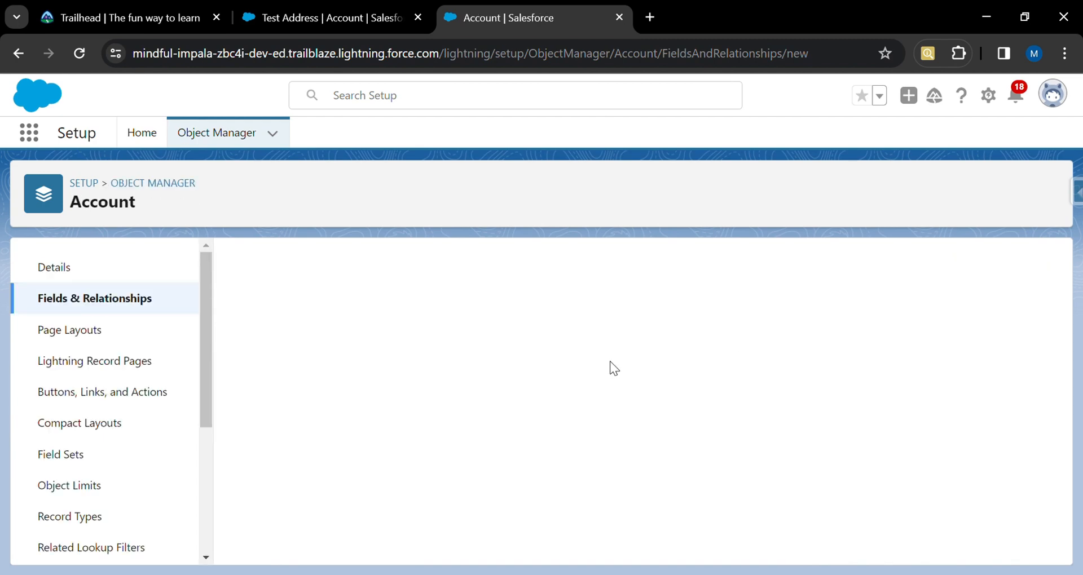
Choose Text Area (Long) as the data type and continue to the details step.
{"action": "scroll", "coordinate": [412, 471], "scroll_direction": "down", "scroll_amount": 10}
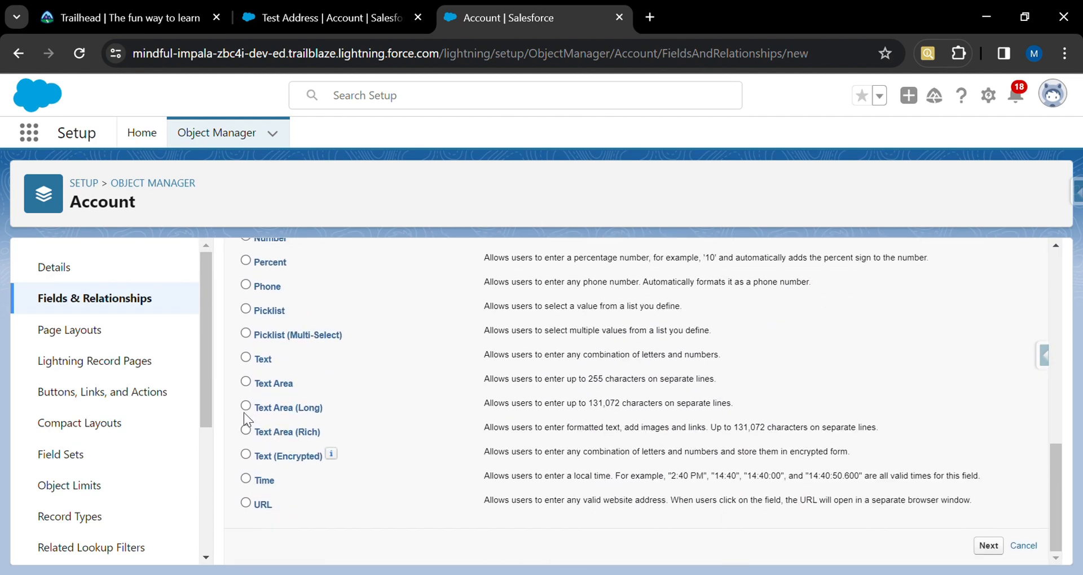
{"action": "left_click", "coordinate": [246, 409]}
{"action": "left_click", "coordinate": [988, 545]}
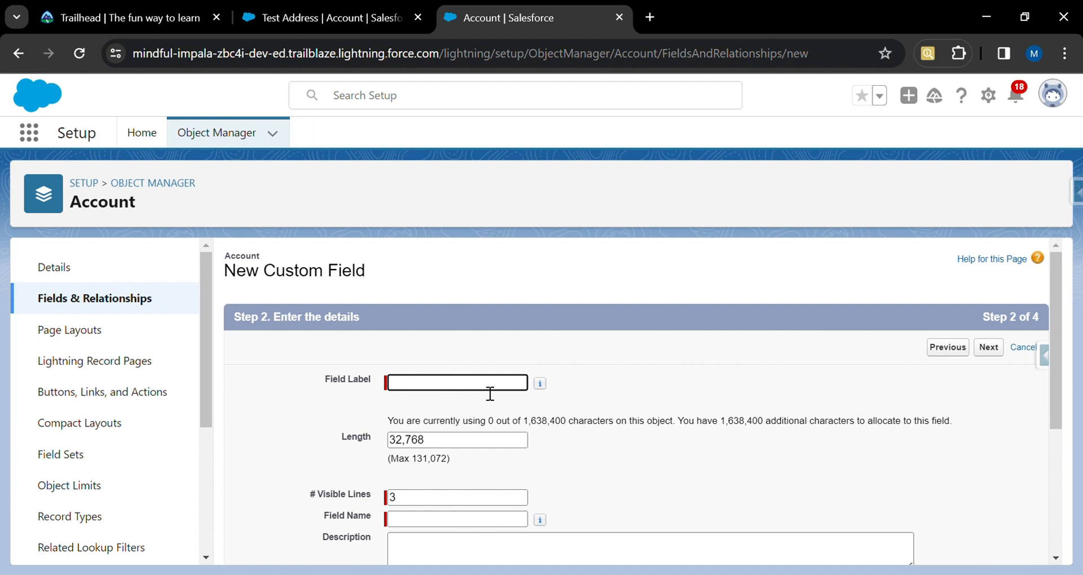
Set the field label to Problems if any and review the length and character allowance notes.
{"action": "type", "text": "Problems if any"}
{"action": "left_click", "coordinate": [512, 522]}
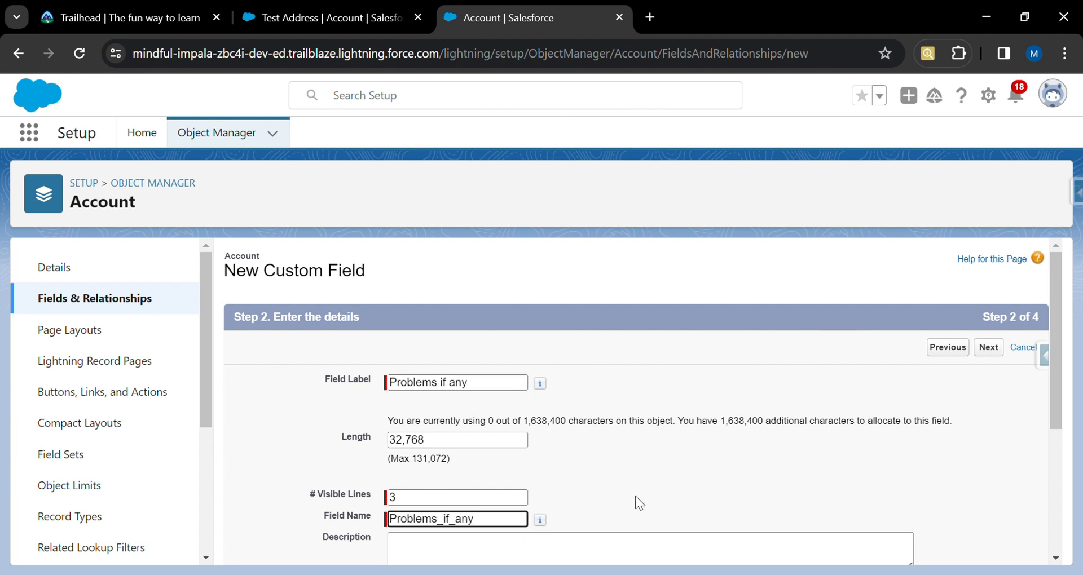
{"action": "scroll", "coordinate": [635, 496], "scroll_direction": "down", "scroll_amount": 1}
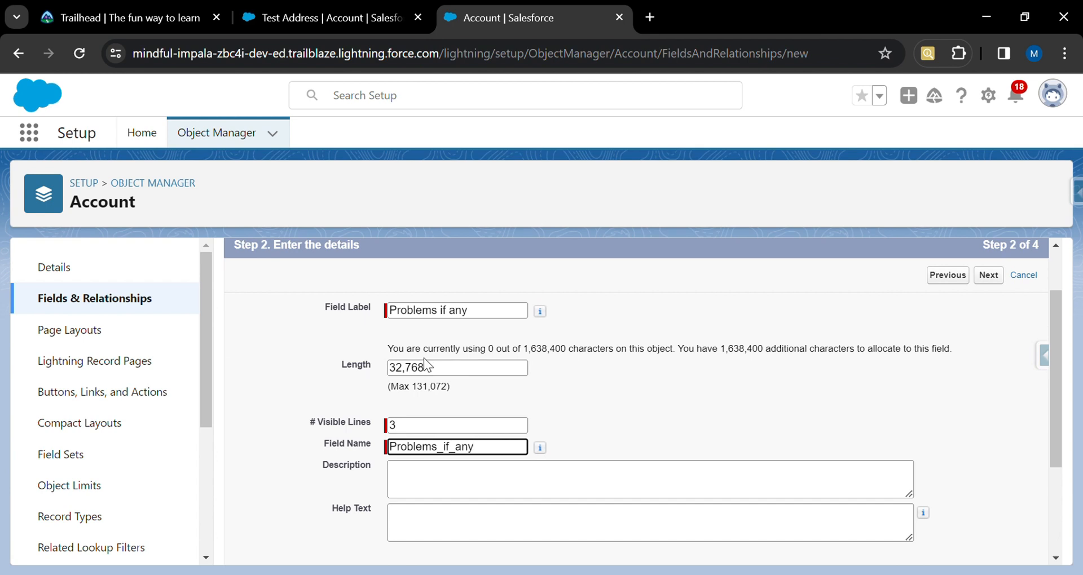
{"action": "left_click_drag", "start_coordinate": [447, 372], "coordinate": [372, 373]}
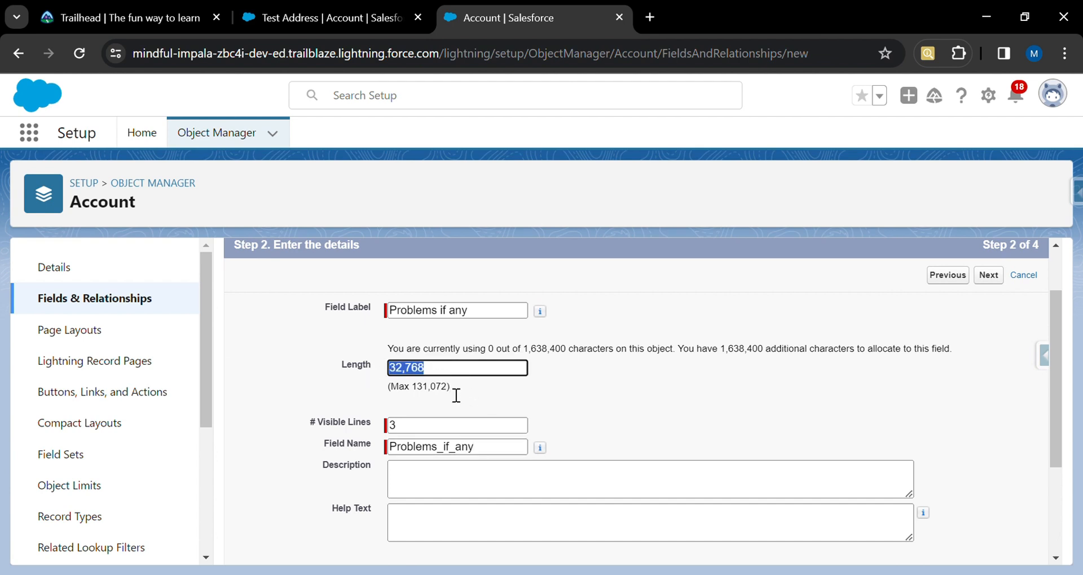
{"action": "left_click_drag", "start_coordinate": [442, 391], "coordinate": [398, 393]}
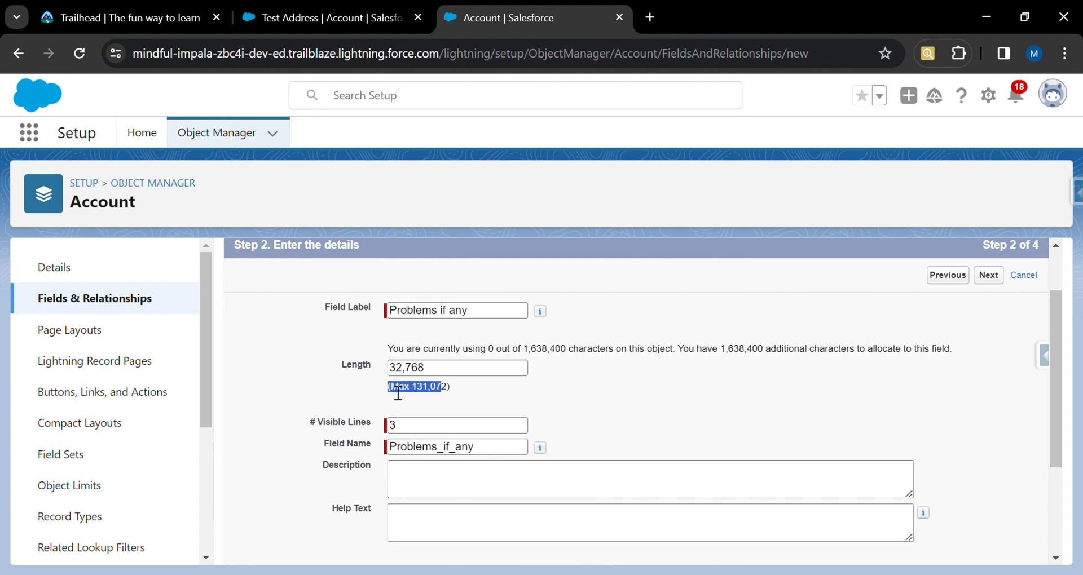
{"action": "left_click", "coordinate": [503, 390]}
{"action": "left_click_drag", "start_coordinate": [523, 354], "coordinate": [574, 353]}
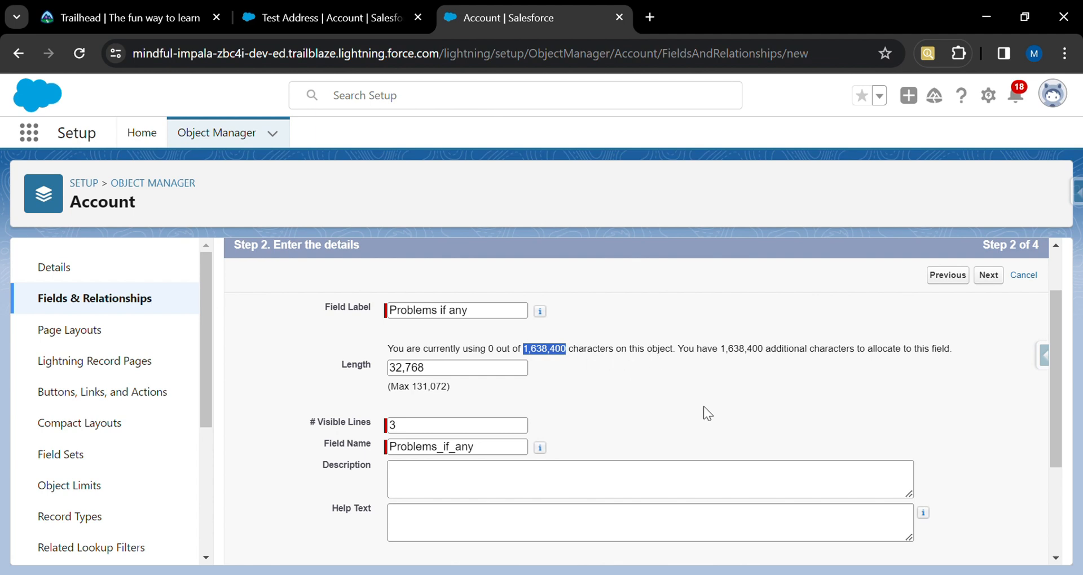
{"action": "scroll", "coordinate": [704, 409], "scroll_direction": "down", "scroll_amount": 3}
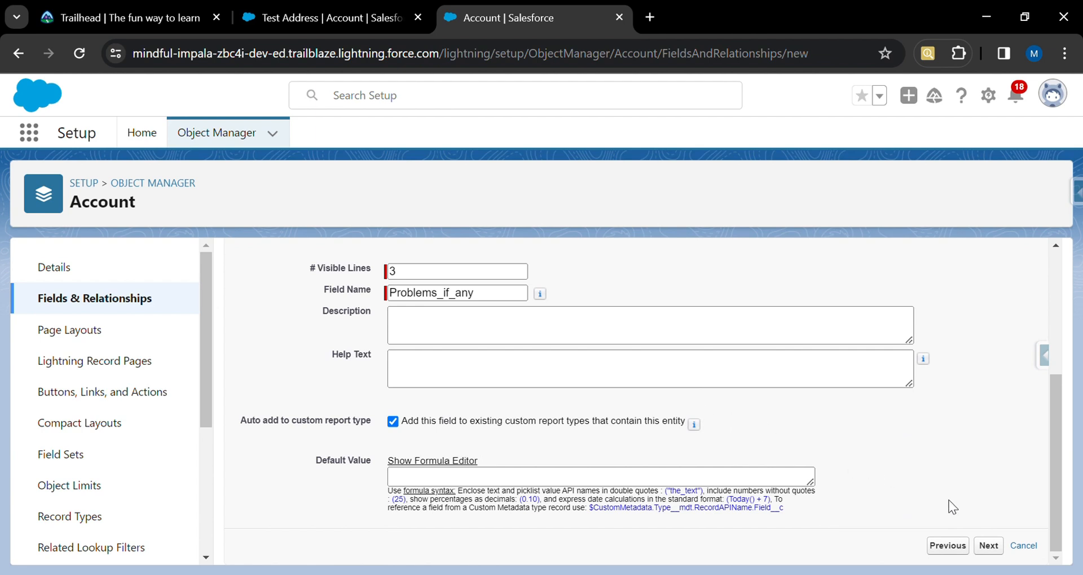
Make Problems if any visible to all profiles, keep all page layouts, and save while starting another field.
{"action": "left_click", "coordinate": [996, 551]}
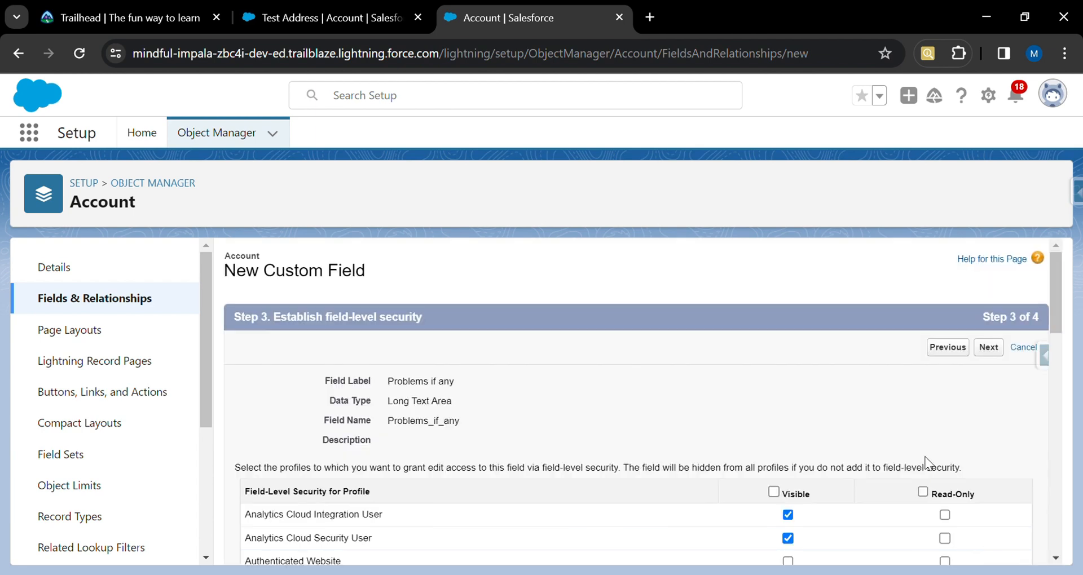
{"action": "left_click", "coordinate": [773, 492]}
{"action": "left_click", "coordinate": [988, 348]}
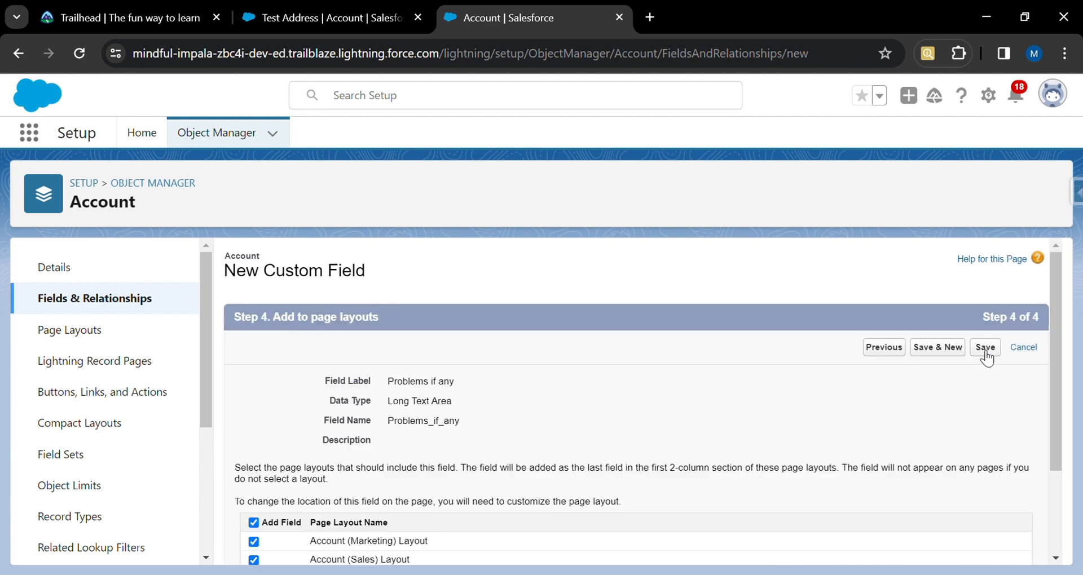
{"action": "left_click", "coordinate": [949, 353]}
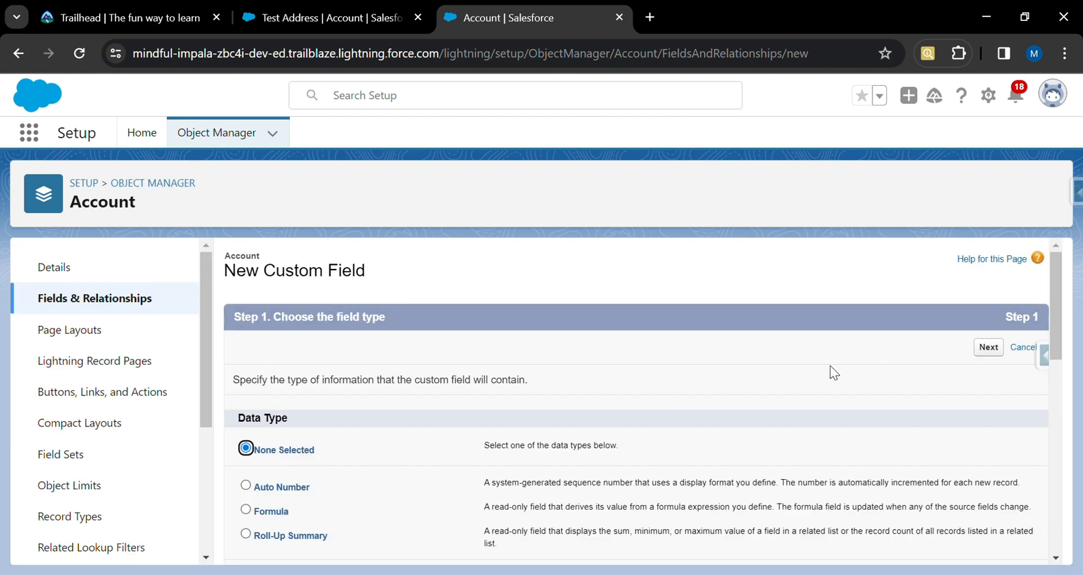
Choose Text Area (Rich) as the data type and continue to the details step.
{"action": "scroll", "coordinate": [468, 432], "scroll_direction": "down", "scroll_amount": 10}
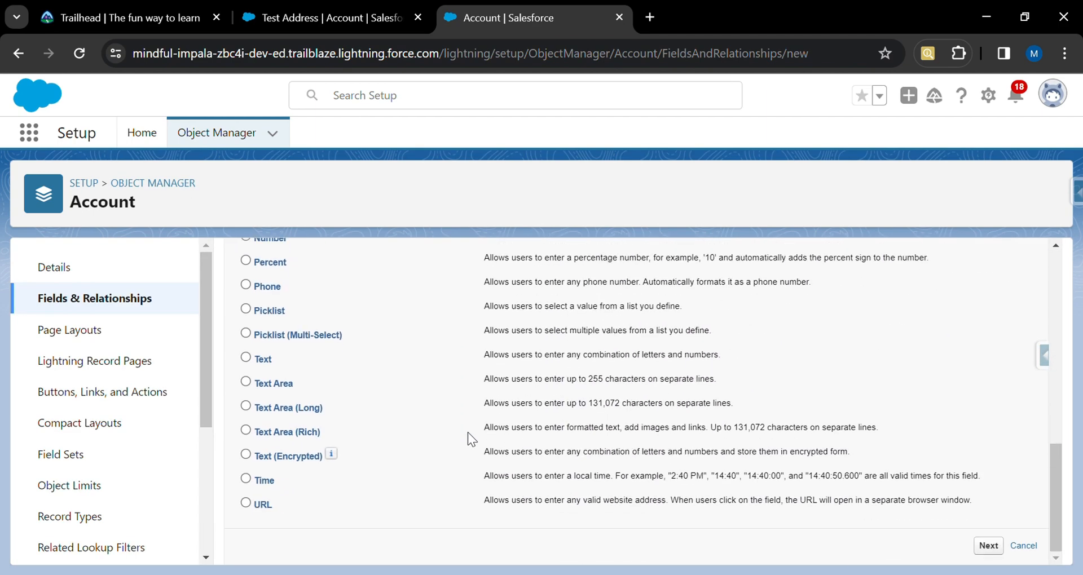
{"action": "left_click", "coordinate": [246, 431]}
{"action": "left_click", "coordinate": [988, 546]}
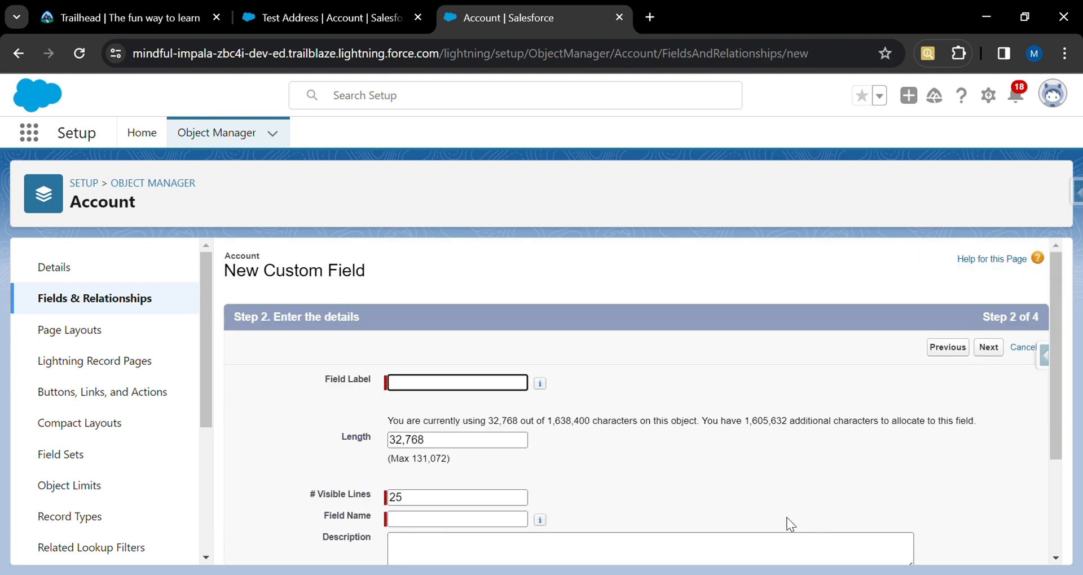
Set the field label to Loan Documents, review the length note, and continue to field-level security.
{"action": "type", "text": "Loan Documents"}
{"action": "left_click", "coordinate": [509, 521]}
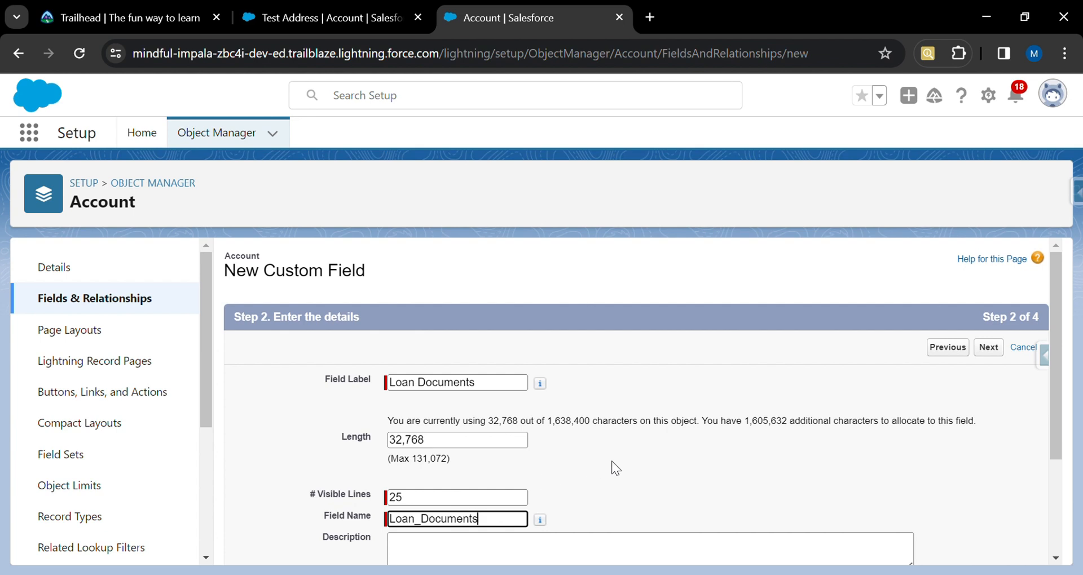
{"action": "scroll", "coordinate": [611, 461], "scroll_direction": "down", "scroll_amount": 1}
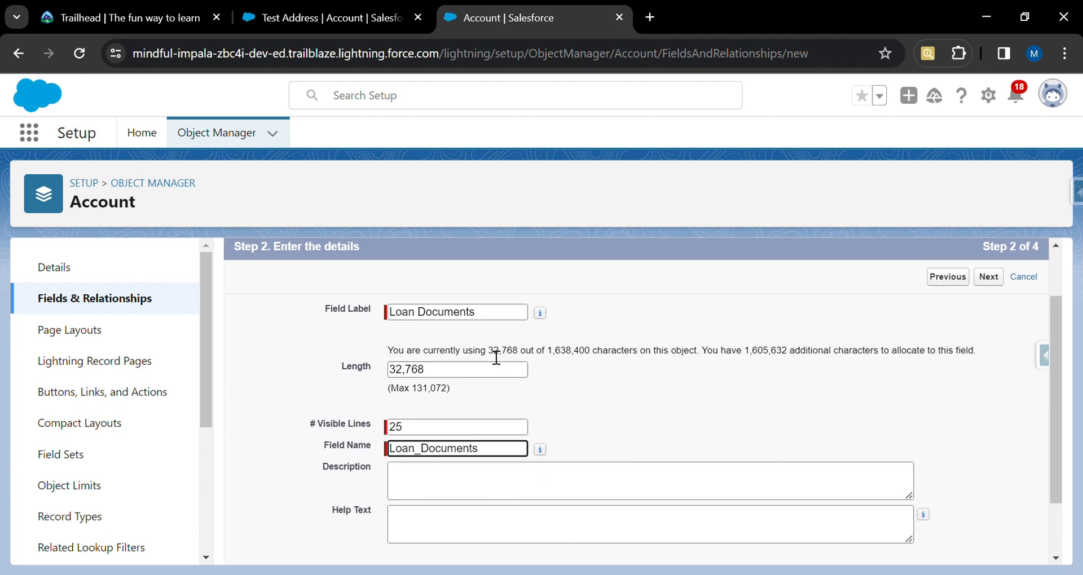
{"action": "double_click", "coordinate": [496, 352]}
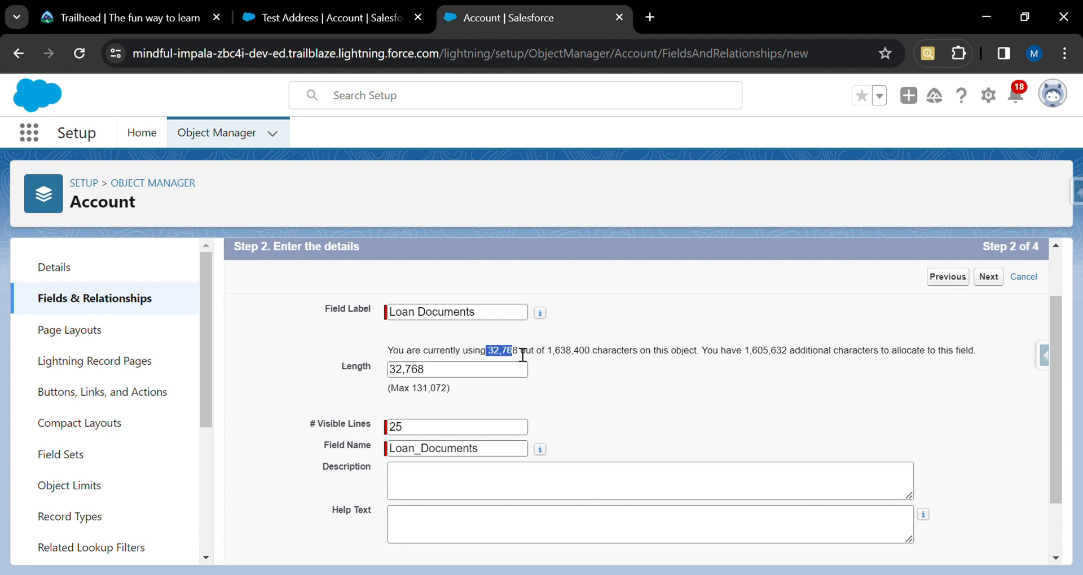
{"action": "left_click_drag", "start_coordinate": [523, 355], "coordinate": [531, 354]}
{"action": "double_click", "coordinate": [464, 370]}
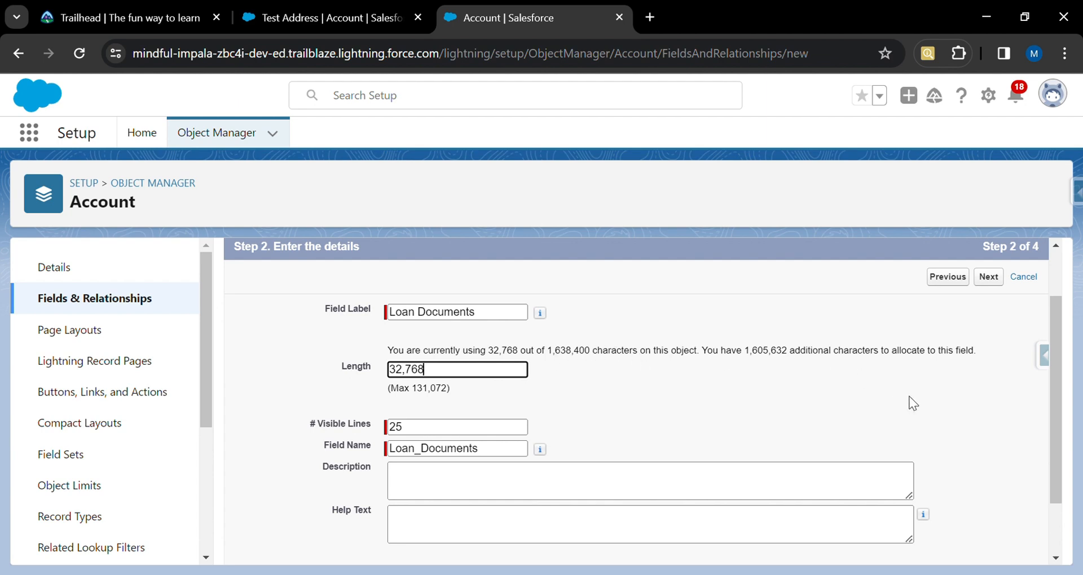
{"action": "scroll", "coordinate": [912, 403], "scroll_direction": "down", "scroll_amount": 2}
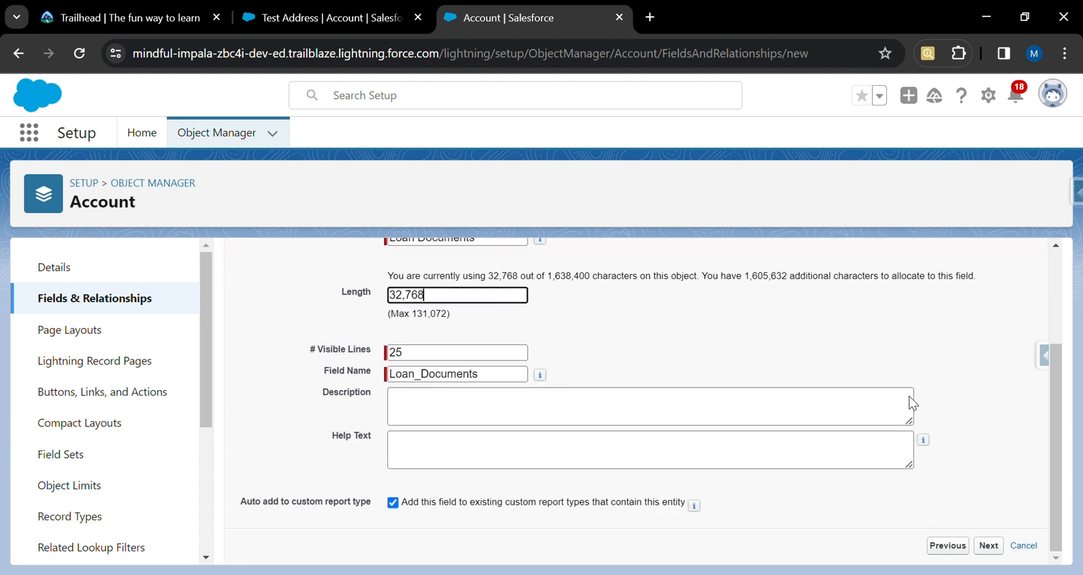
{"action": "left_click", "coordinate": [988, 545]}
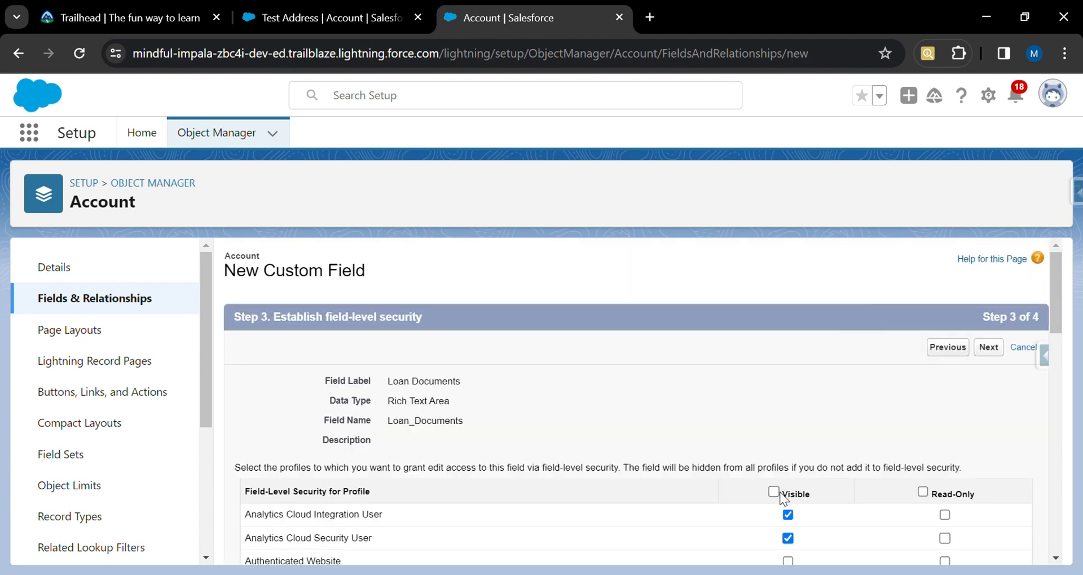
Make Loan Documents visible to all profiles, keep all page layouts, and save while starting another field.
{"action": "left_click", "coordinate": [773, 492]}
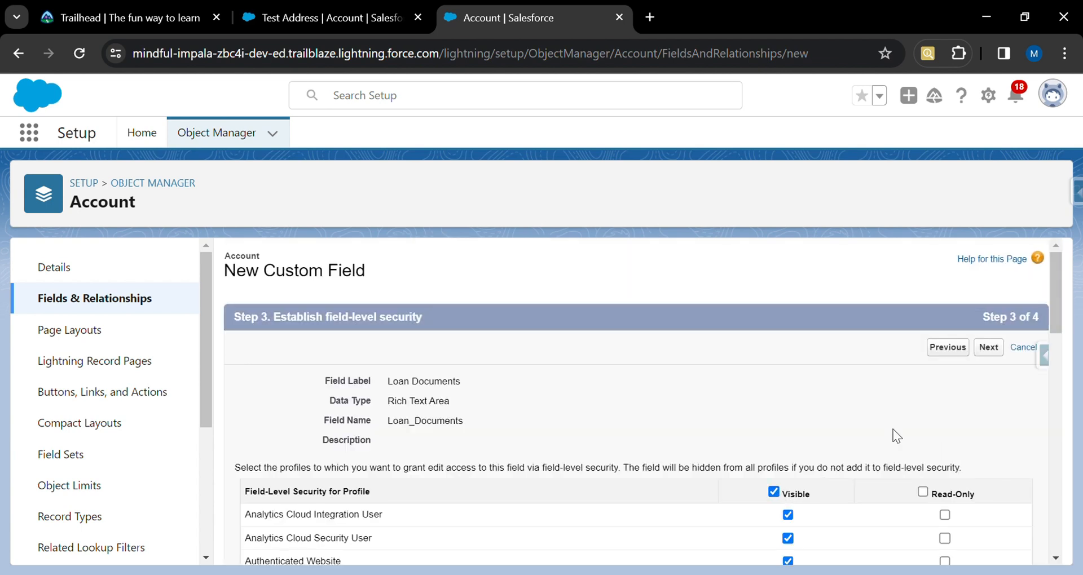
{"action": "left_click", "coordinate": [994, 350]}
{"action": "left_click", "coordinate": [938, 350]}
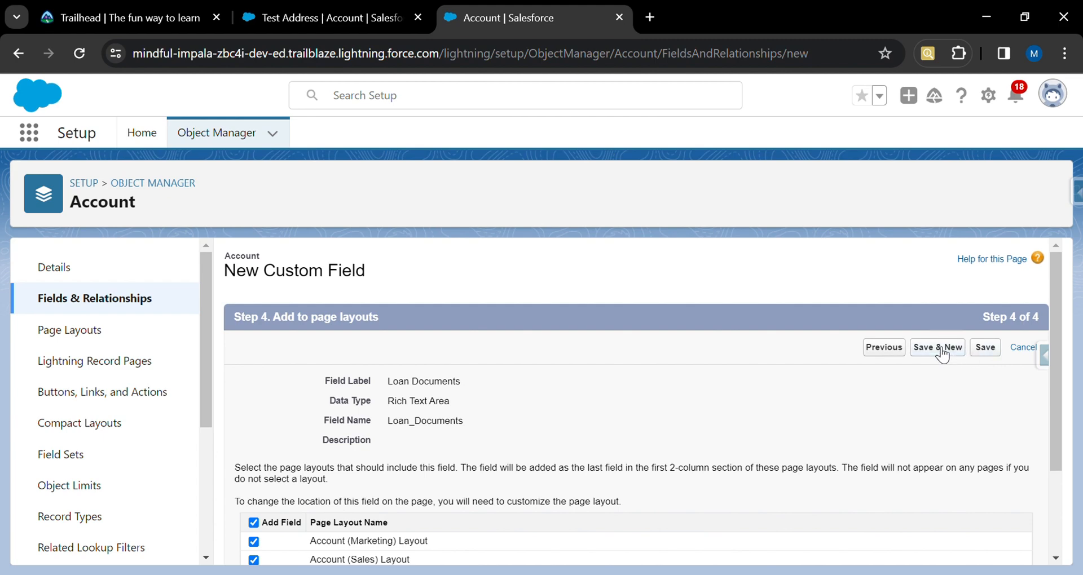
Choose Text (Encrypted) as the data type and continue to the details step.
{"action": "scroll", "coordinate": [505, 435], "scroll_direction": "down", "scroll_amount": 9}
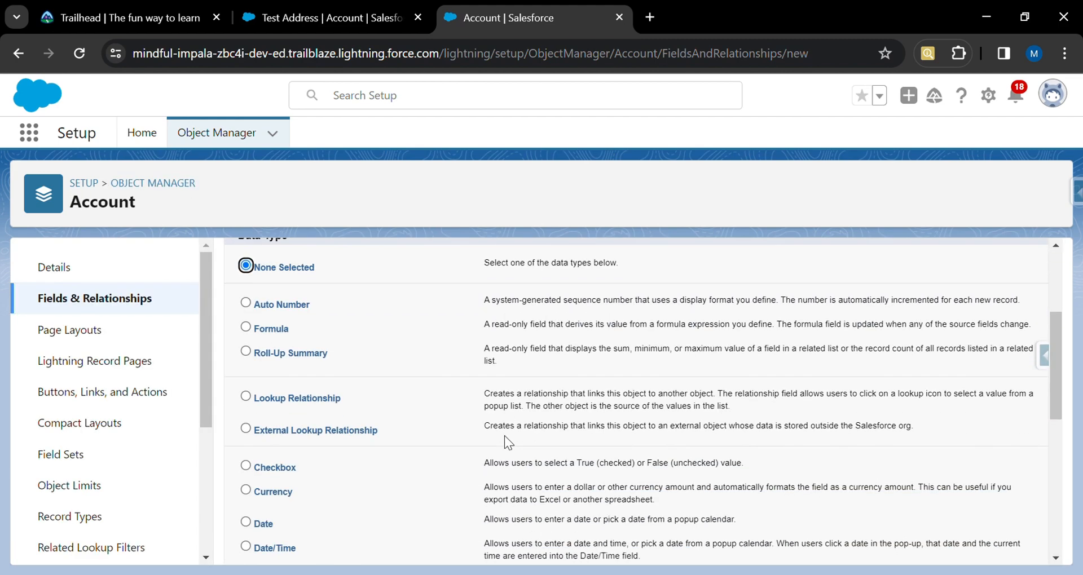
{"action": "scroll", "coordinate": [504, 435], "scroll_direction": "down", "scroll_amount": 2}
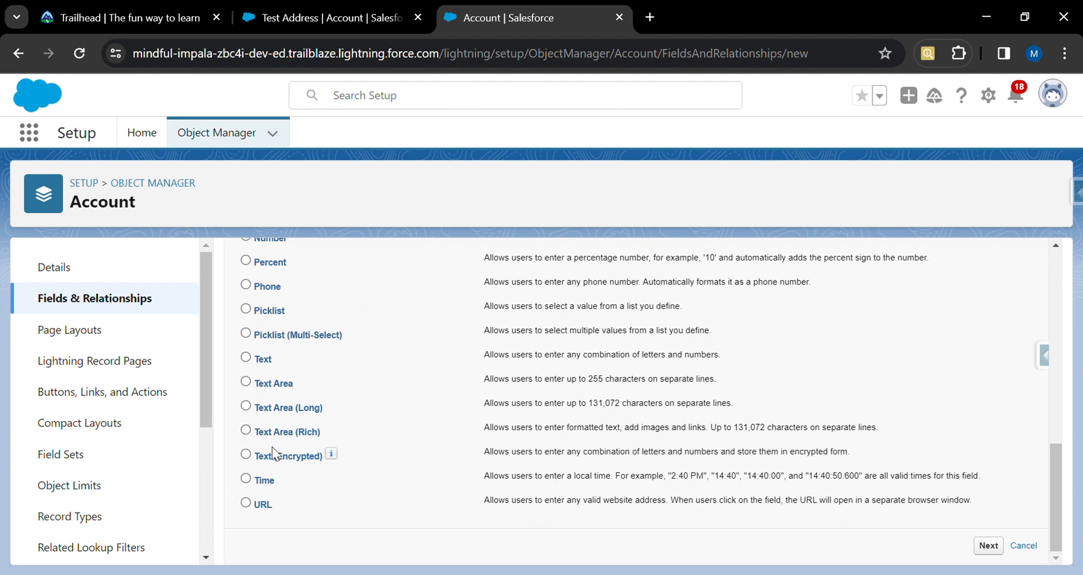
{"action": "left_click", "coordinate": [246, 455]}
{"action": "left_click", "coordinate": [988, 545]}
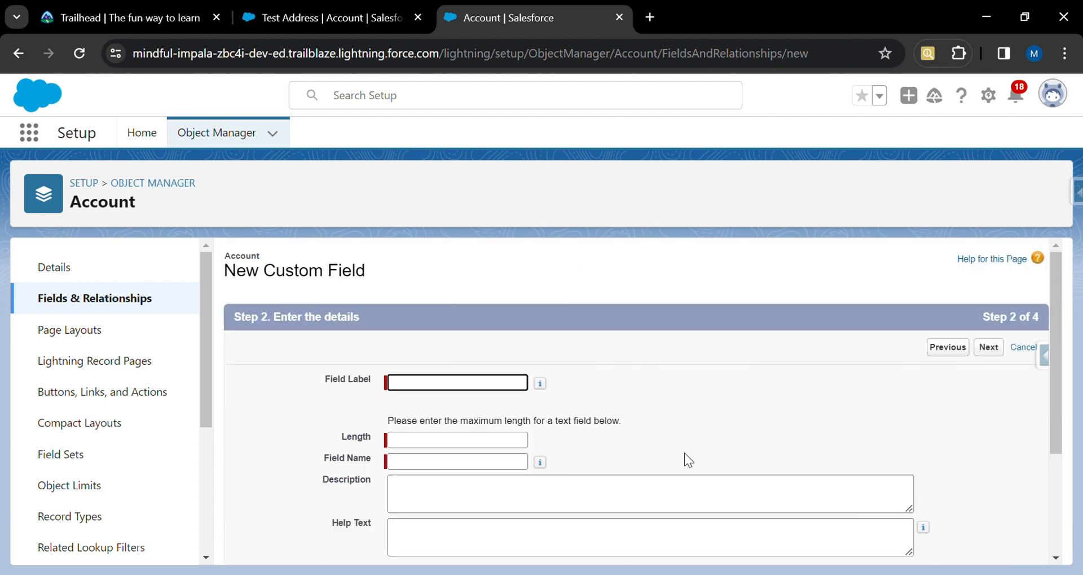
Set the field label to Secret Loan Id and the length to 7, and try to continue.
{"action": "type", "text": "Secret Loan Id"}
{"action": "left_click", "coordinate": [510, 463]}
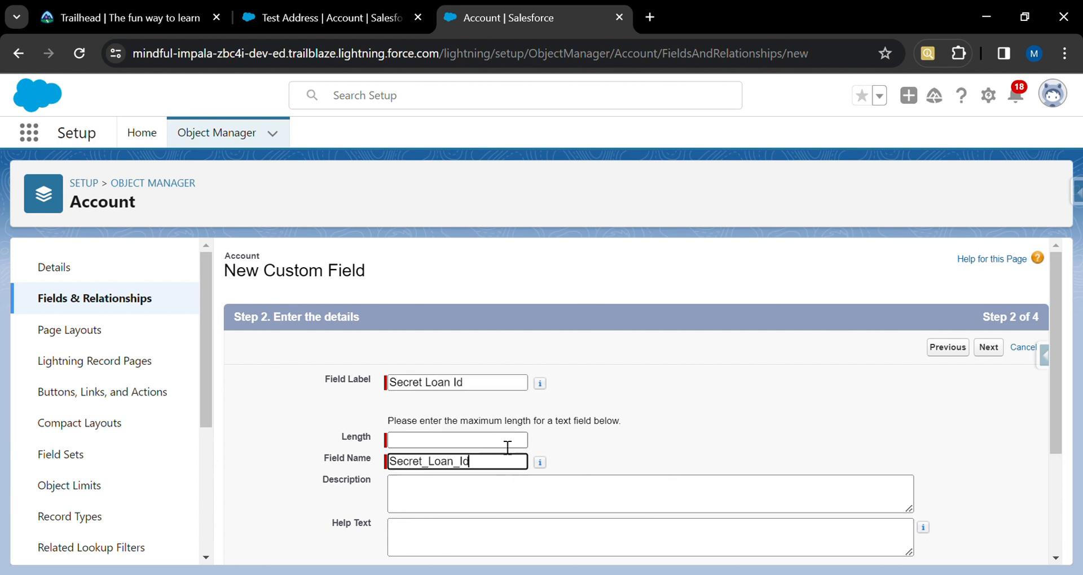
{"action": "left_click", "coordinate": [507, 446]}
{"action": "type", "text": "15"}
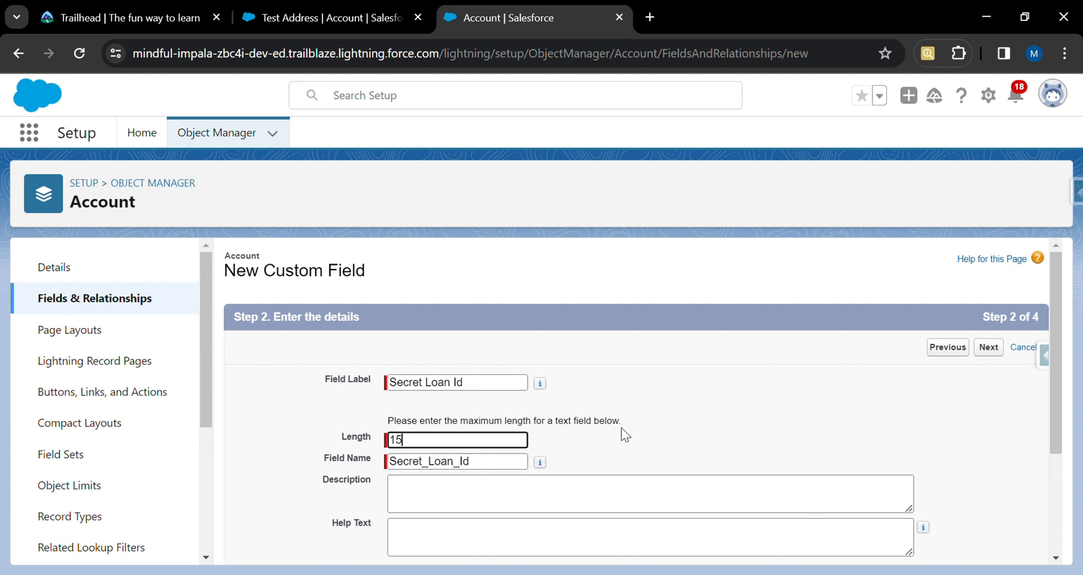
{"action": "key", "text": "BackSpace"}
{"action": "type", "text": "7"}
{"action": "scroll", "coordinate": [735, 447], "scroll_direction": "down", "scroll_amount": 3}
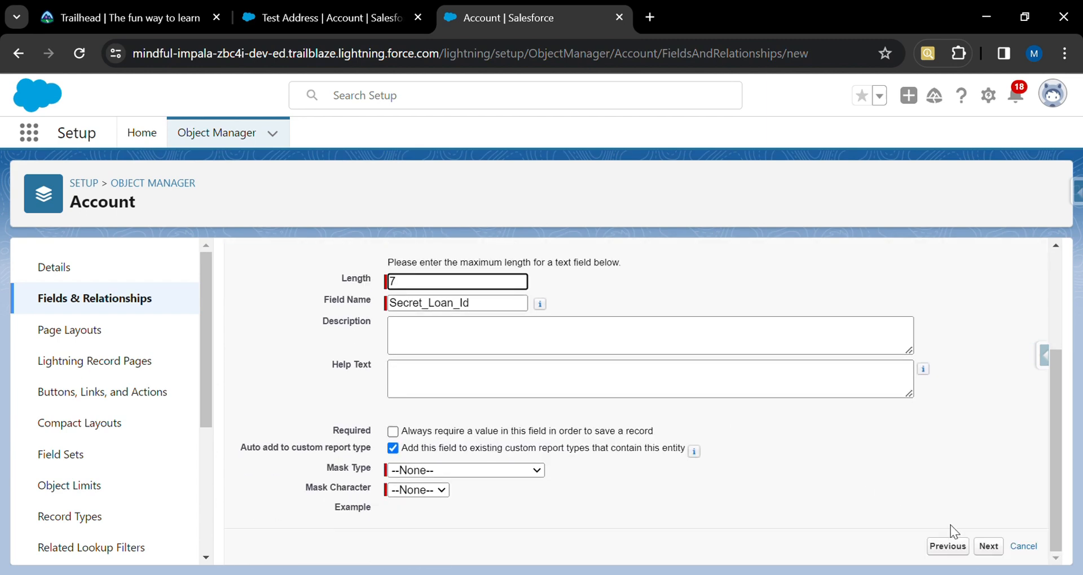
{"action": "left_click", "coordinate": [988, 546]}
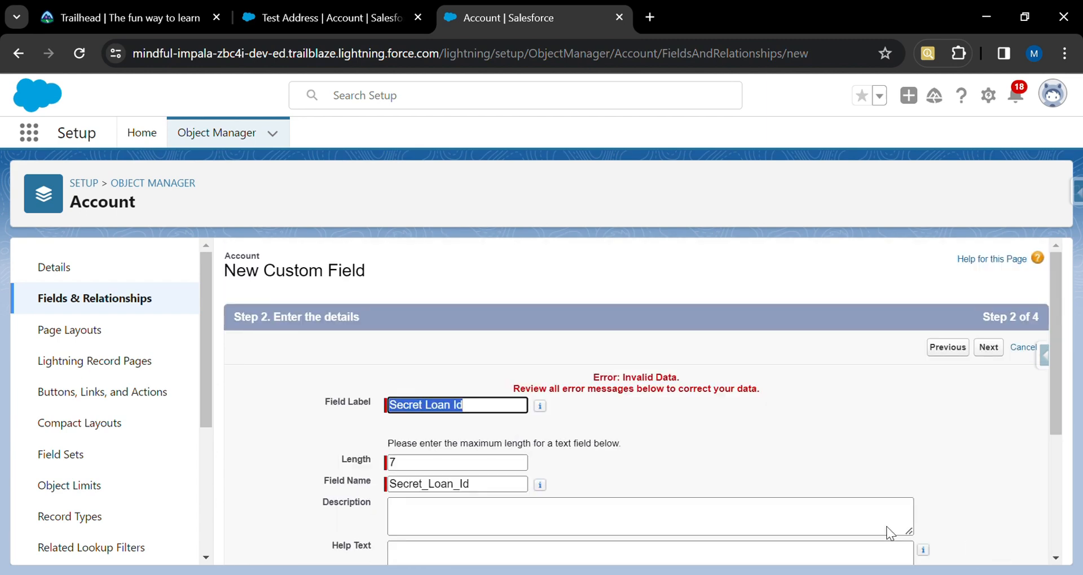
Set the mask type to Last Four Characters Clear and the mask character to *.
{"action": "scroll", "coordinate": [788, 502], "scroll_direction": "down", "scroll_amount": 4}
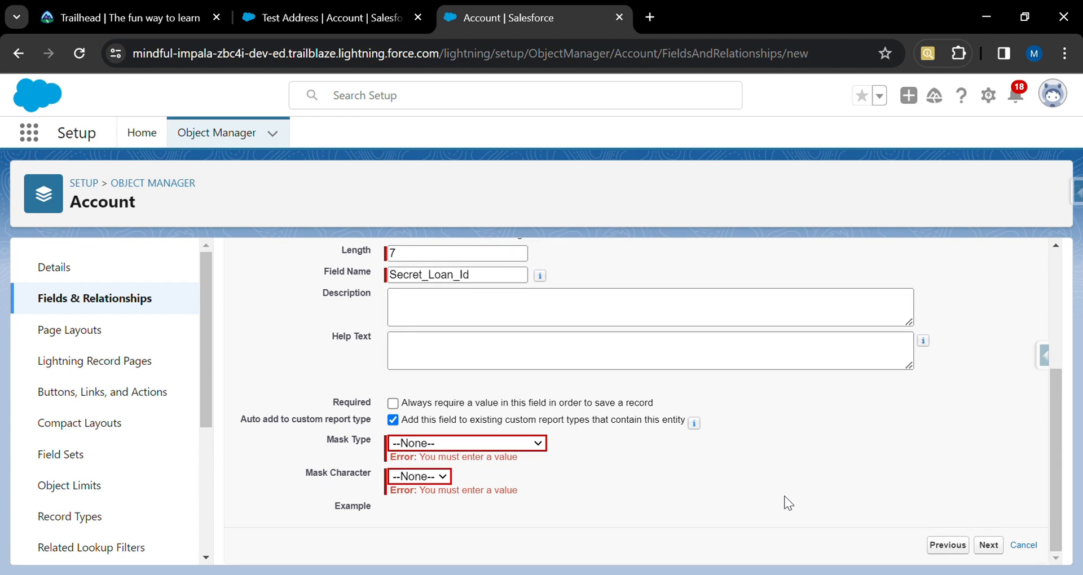
{"action": "left_click", "coordinate": [467, 486]}
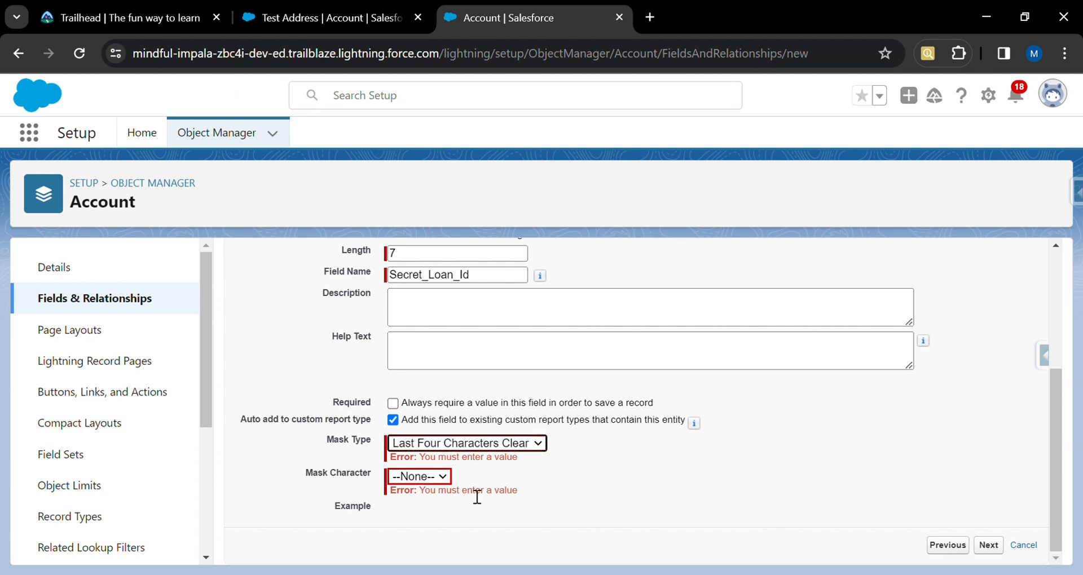
{"action": "left_click", "coordinate": [442, 478]}
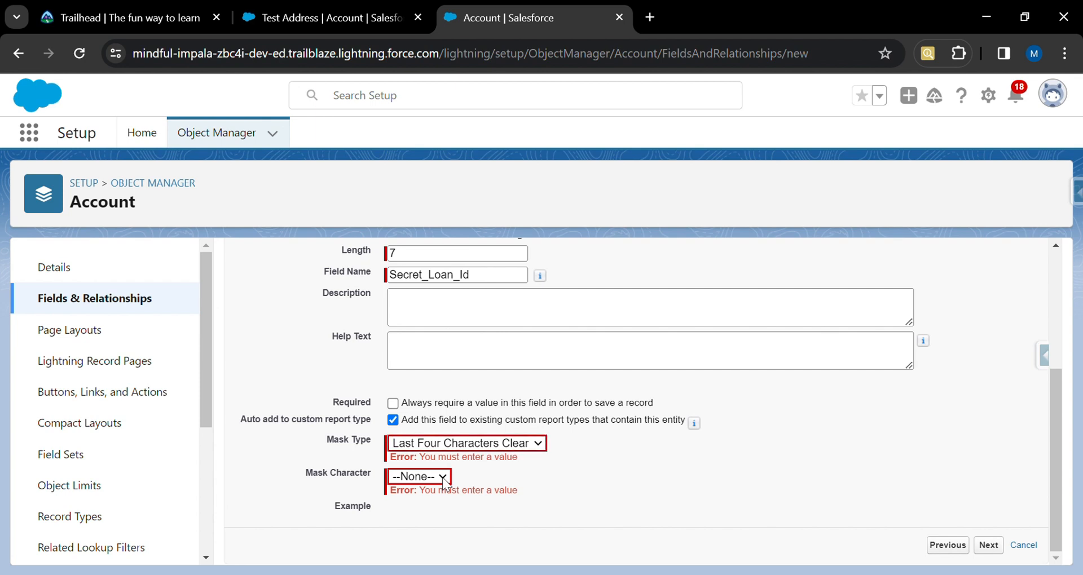
{"action": "left_click", "coordinate": [418, 518]}
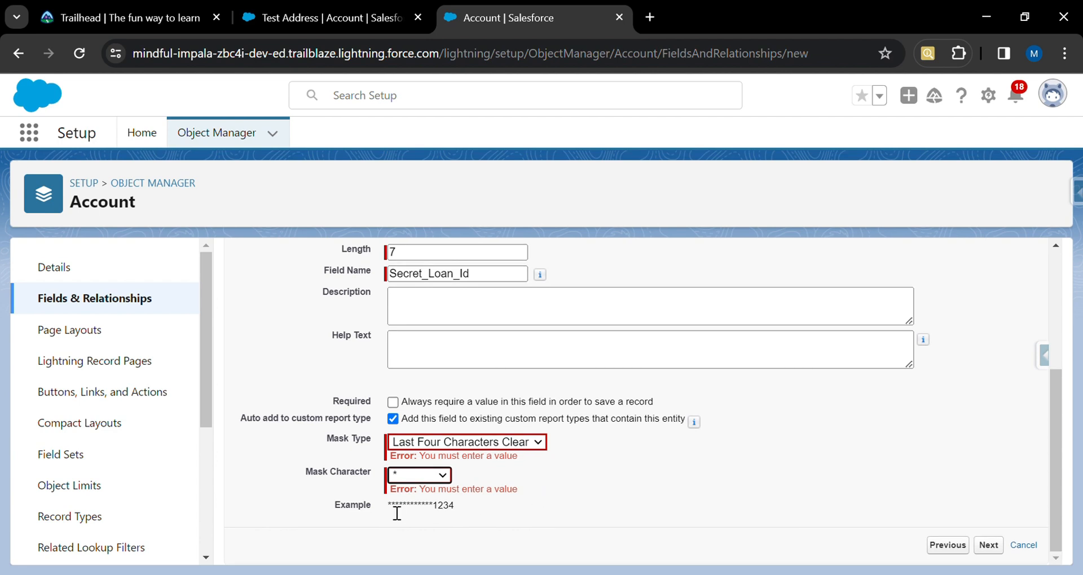
{"action": "left_click_drag", "start_coordinate": [387, 507], "coordinate": [490, 513]}
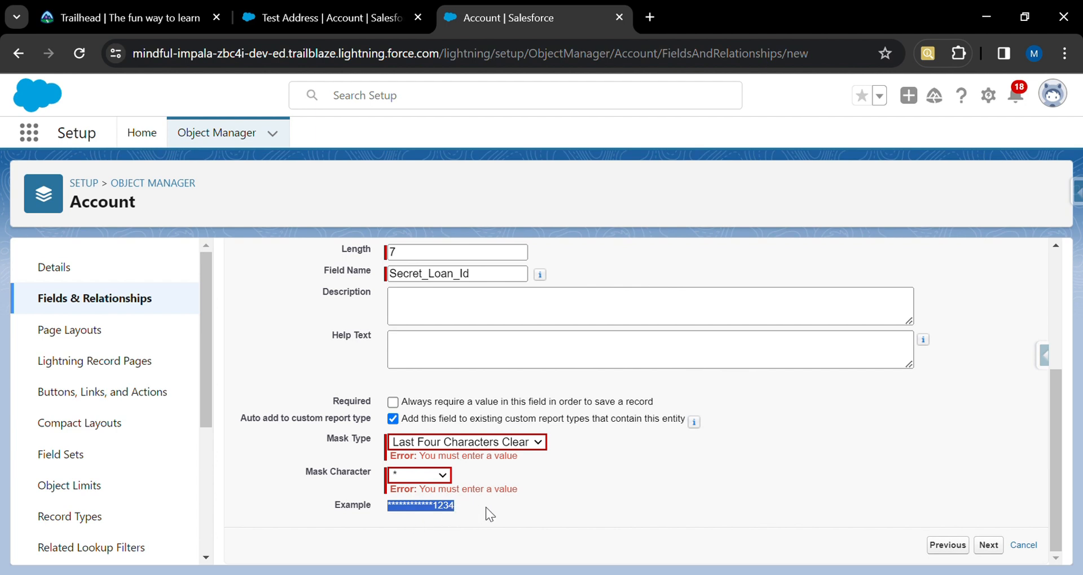
Continue the Secret Loan Id field, make it visible to all profiles, keep all page layouts, and save while starting another field.
{"action": "left_click", "coordinate": [989, 546]}
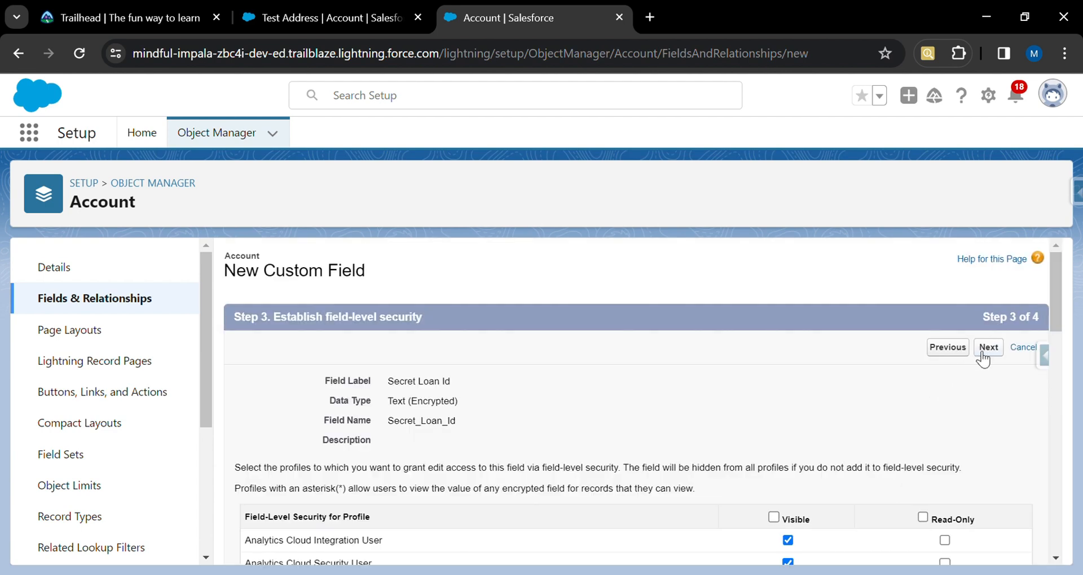
{"action": "left_click", "coordinate": [776, 517]}
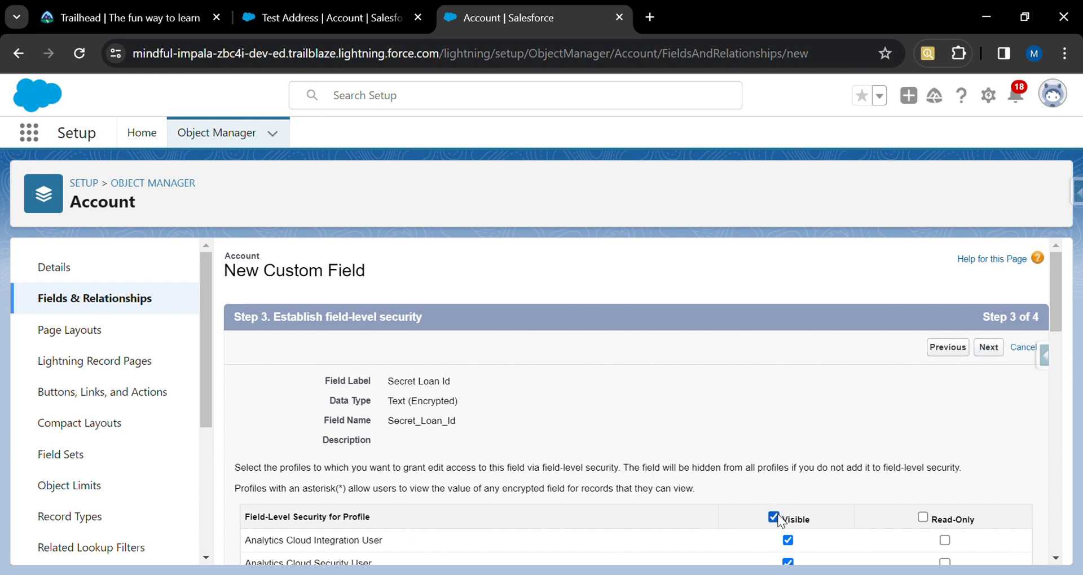
{"action": "left_click", "coordinate": [994, 356]}
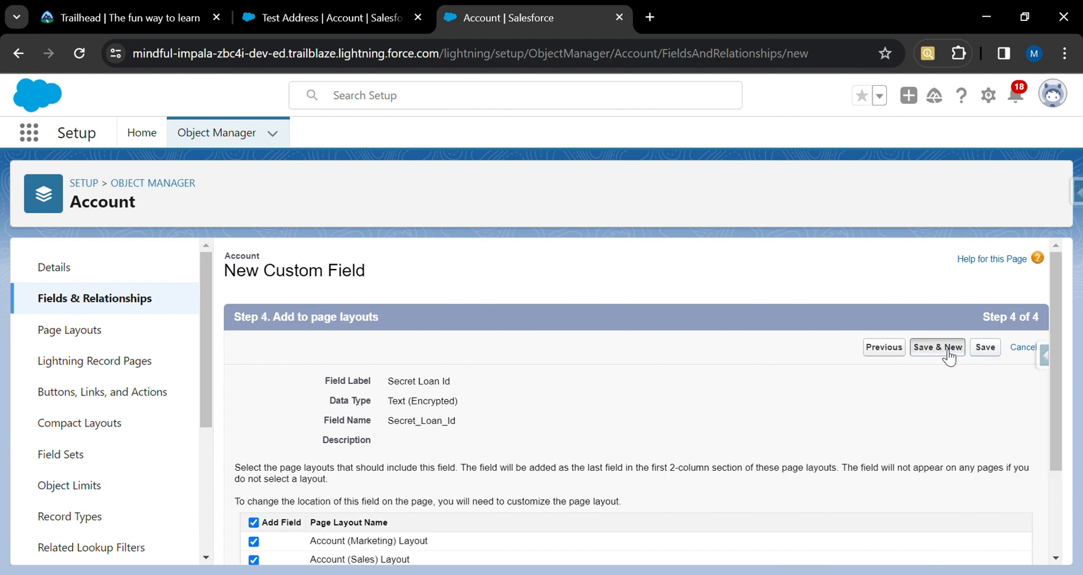
{"action": "left_click", "coordinate": [947, 353]}
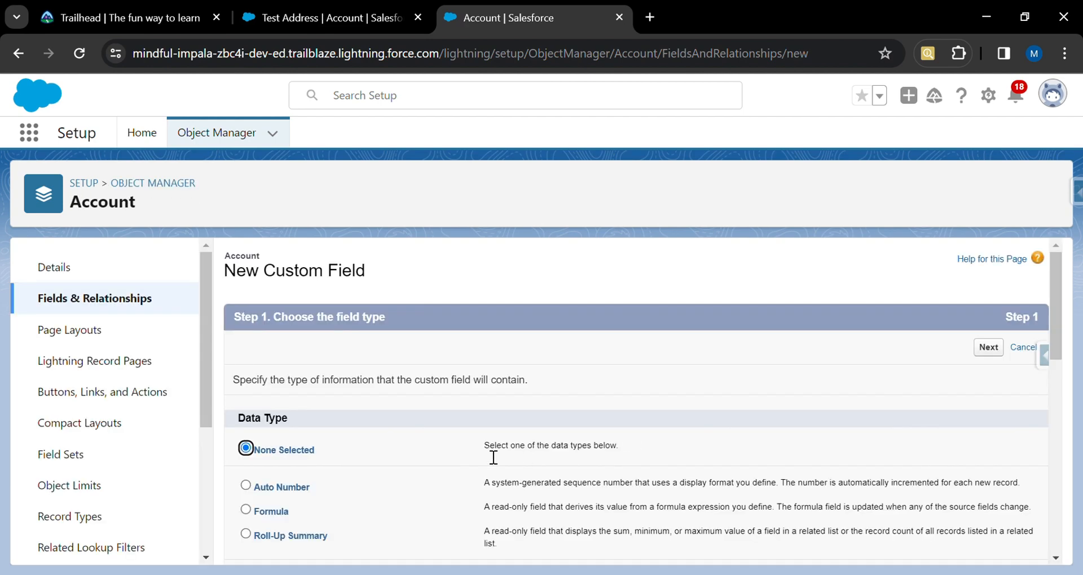
Create a Time field labelled Current Time and continue to field-level security.
{"action": "scroll", "coordinate": [414, 468], "scroll_direction": "down", "scroll_amount": 10}
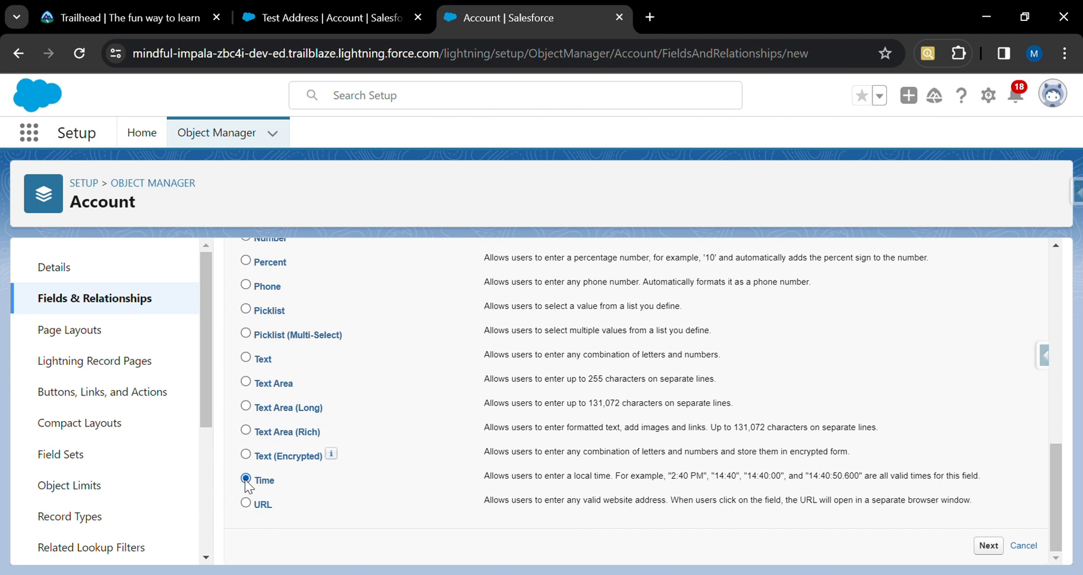
{"action": "left_click", "coordinate": [990, 546]}
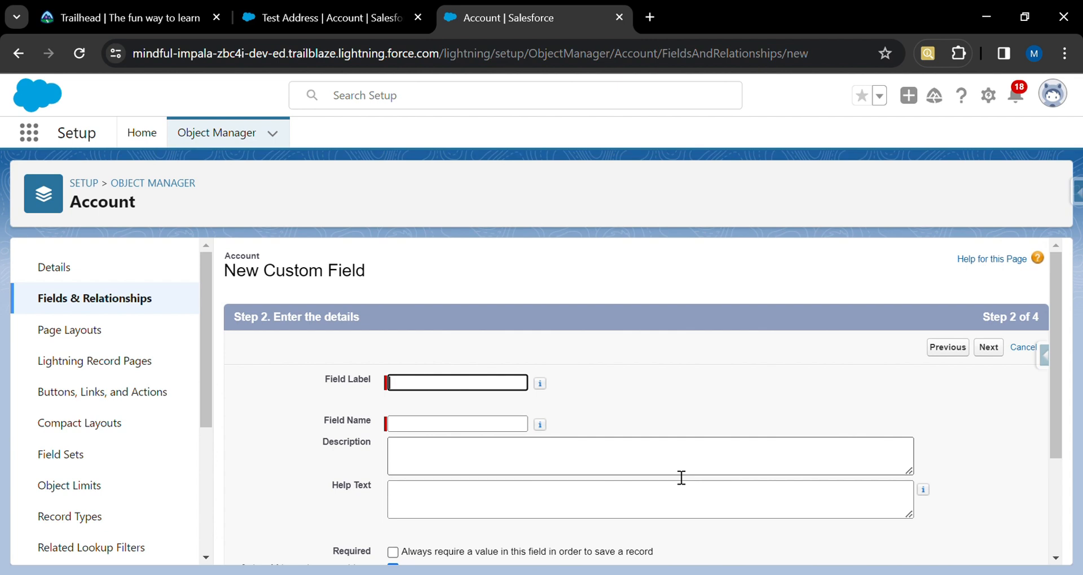
{"action": "type", "text": "Current Time"}
{"action": "left_click", "coordinate": [525, 430]}
{"action": "scroll", "coordinate": [733, 440], "scroll_direction": "down", "scroll_amount": 1}
{"action": "scroll", "coordinate": [804, 449], "scroll_direction": "down", "scroll_amount": 2}
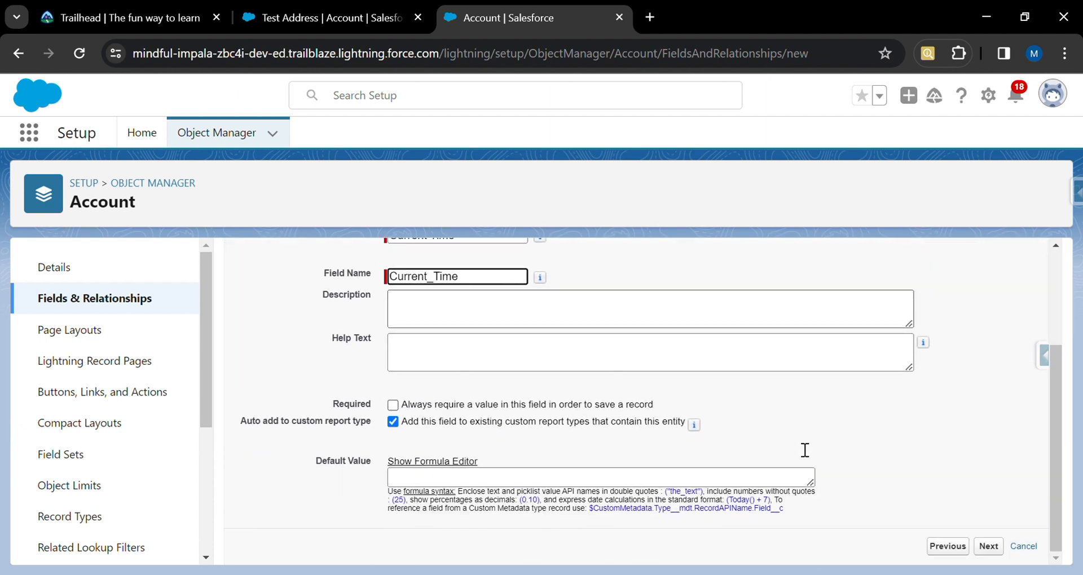
{"action": "left_click", "coordinate": [988, 554]}
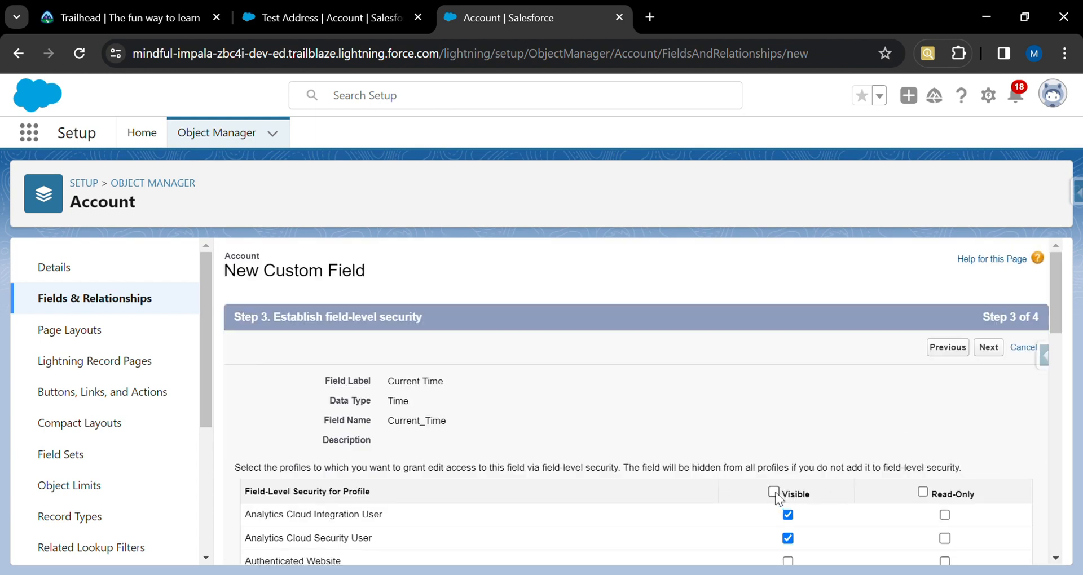
Make Current Time visible to all profiles, keep all page layouts, and save while starting another field.
{"action": "left_click", "coordinate": [773, 492]}
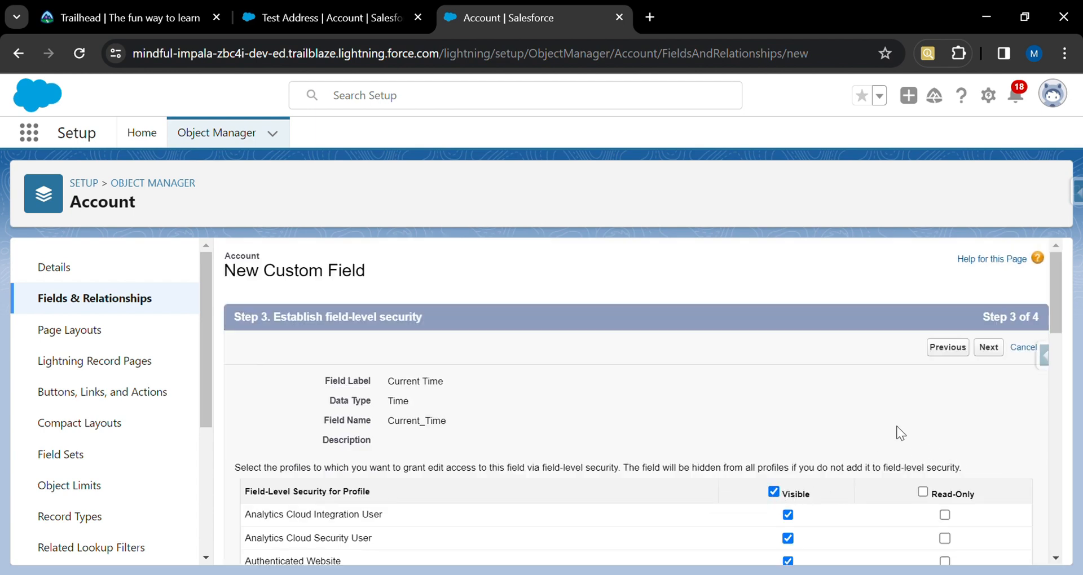
{"action": "left_click", "coordinate": [997, 352]}
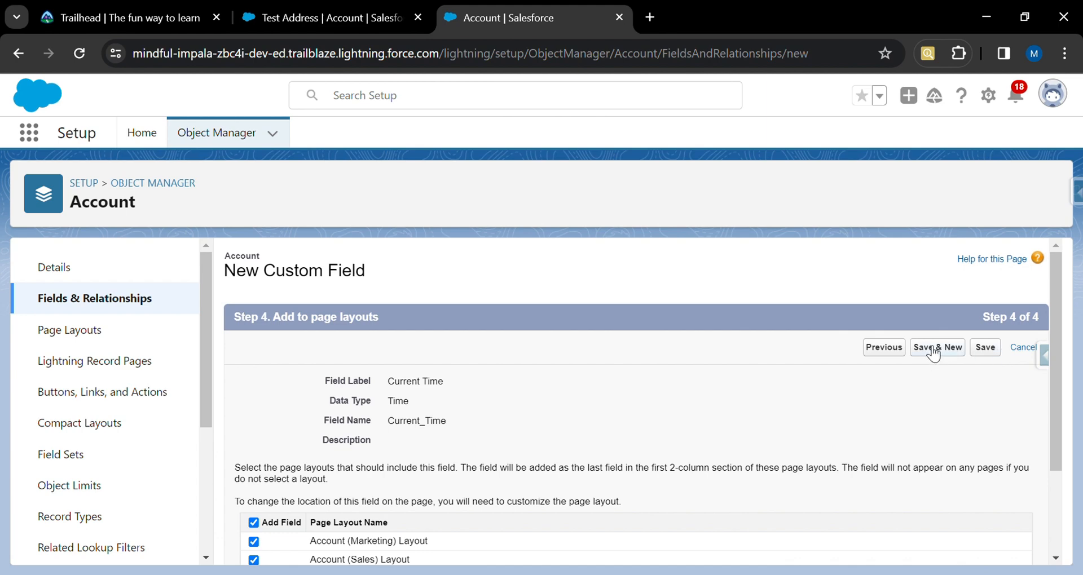
{"action": "left_click", "coordinate": [931, 348]}
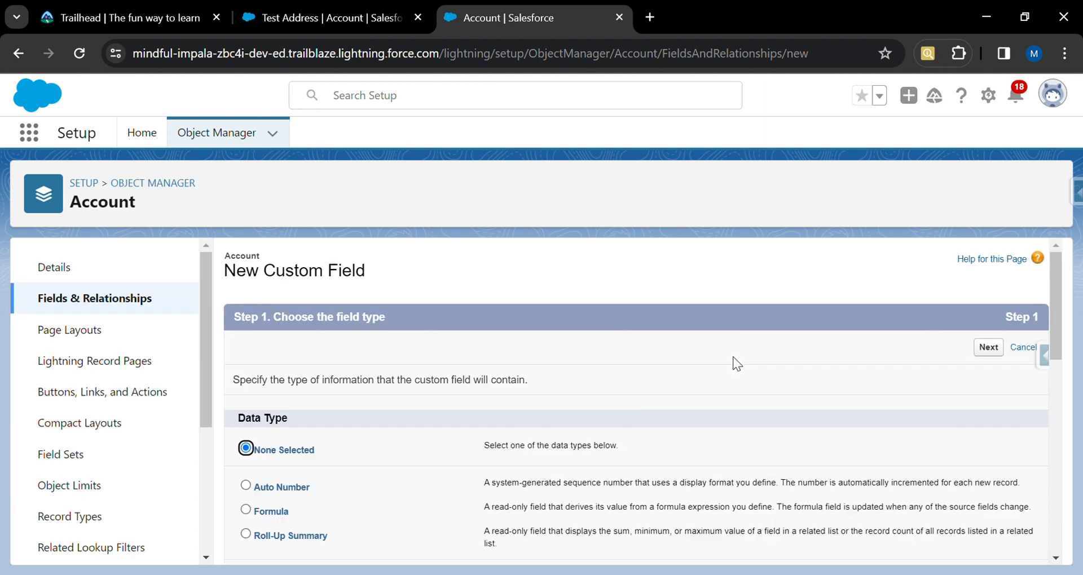
Choose URL as the new field's data type and continue to the details step.
{"action": "scroll", "coordinate": [540, 462], "scroll_direction": "down", "scroll_amount": 10}
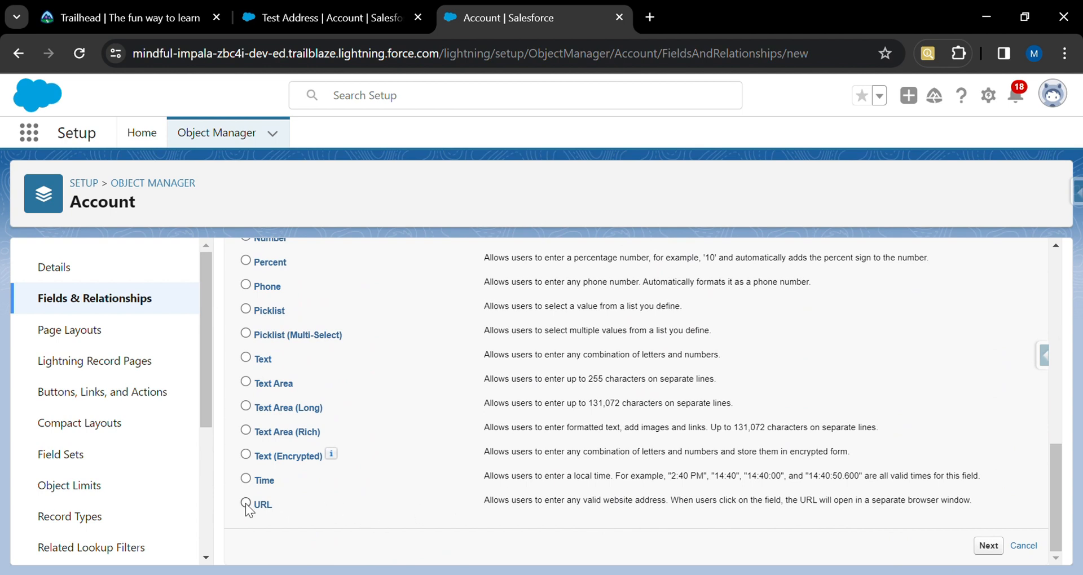
{"action": "left_click", "coordinate": [246, 504]}
{"action": "left_click", "coordinate": [988, 546]}
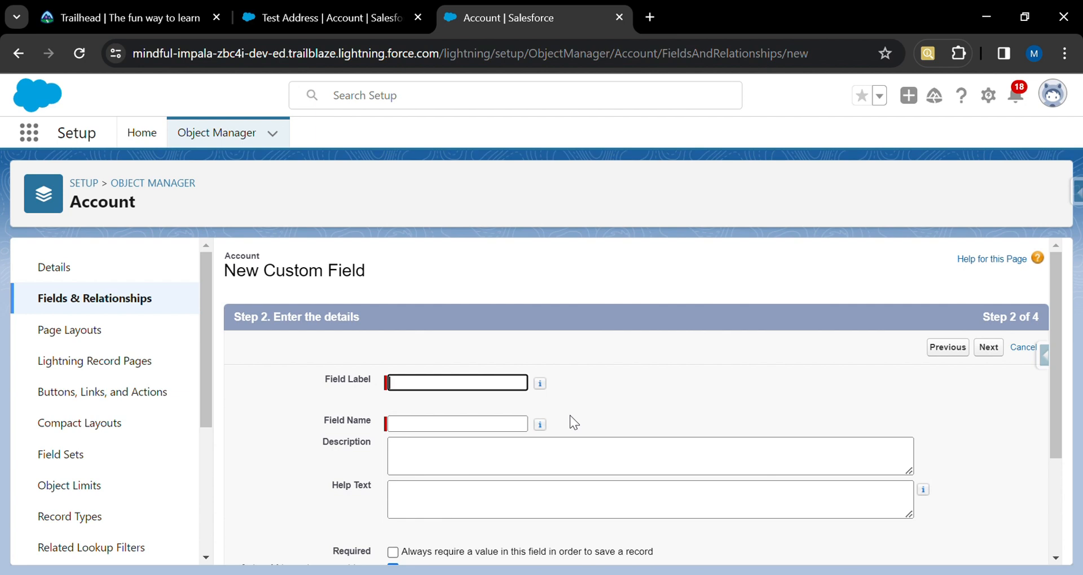
Set the field label to Loan Website and continue to field-level security.
{"action": "type", "text": "Account"}
{"action": "key", "text": "BackSpace"}
{"action": "key", "text": "BackSpace"}
{"action": "key", "text": "BackSpace"}
{"action": "key", "text": "BackSpace"}
{"action": "key", "text": "BackSpace"}
{"action": "key", "text": "BackSpace"}
{"action": "key", "text": "BackSpace"}
{"action": "key", "text": "BackSpace"}
{"action": "type", "text": "Loan Website"}
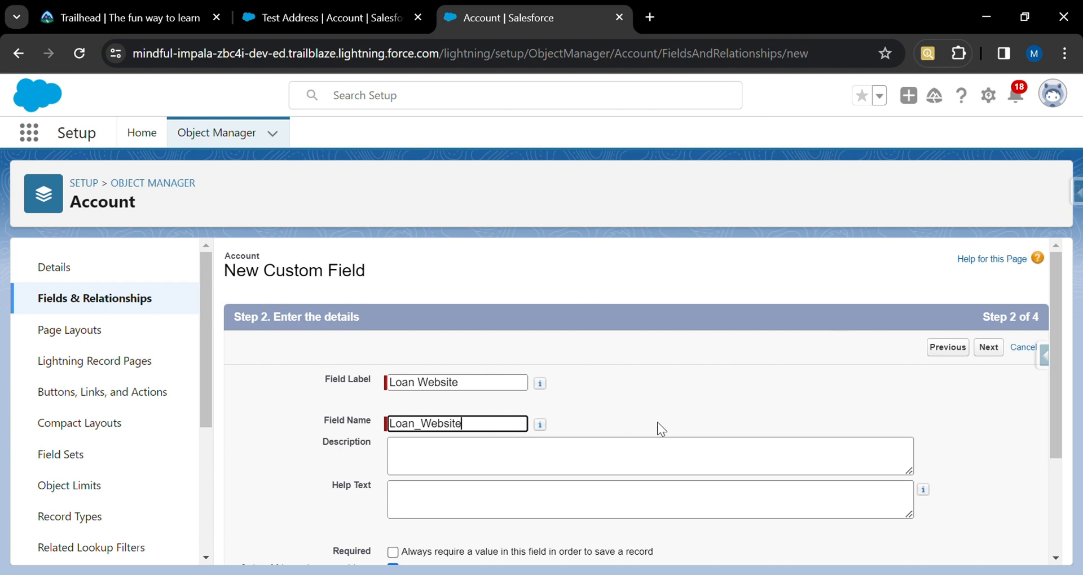
{"action": "scroll", "coordinate": [666, 424], "scroll_direction": "down", "scroll_amount": 3}
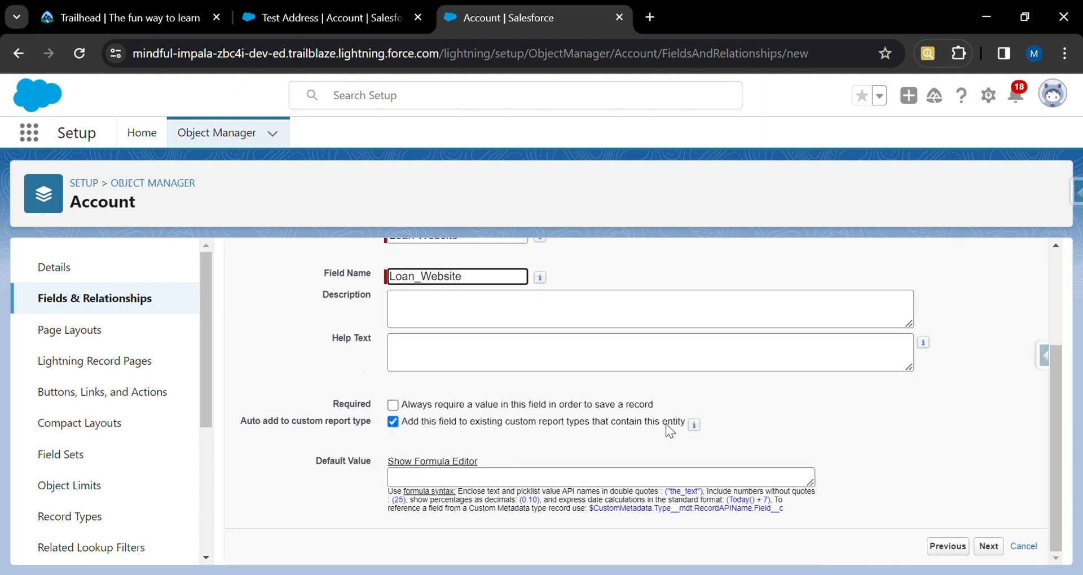
{"action": "left_click", "coordinate": [990, 548]}
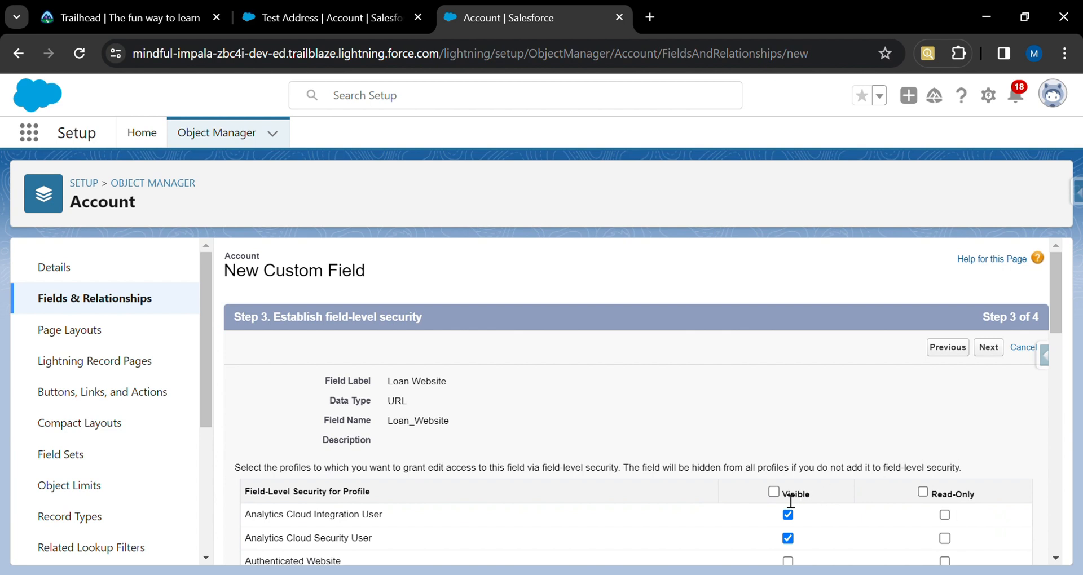
Make Loan Website visible to all profiles, keep all page layouts, and save while starting another field.
{"action": "left_click", "coordinate": [773, 491]}
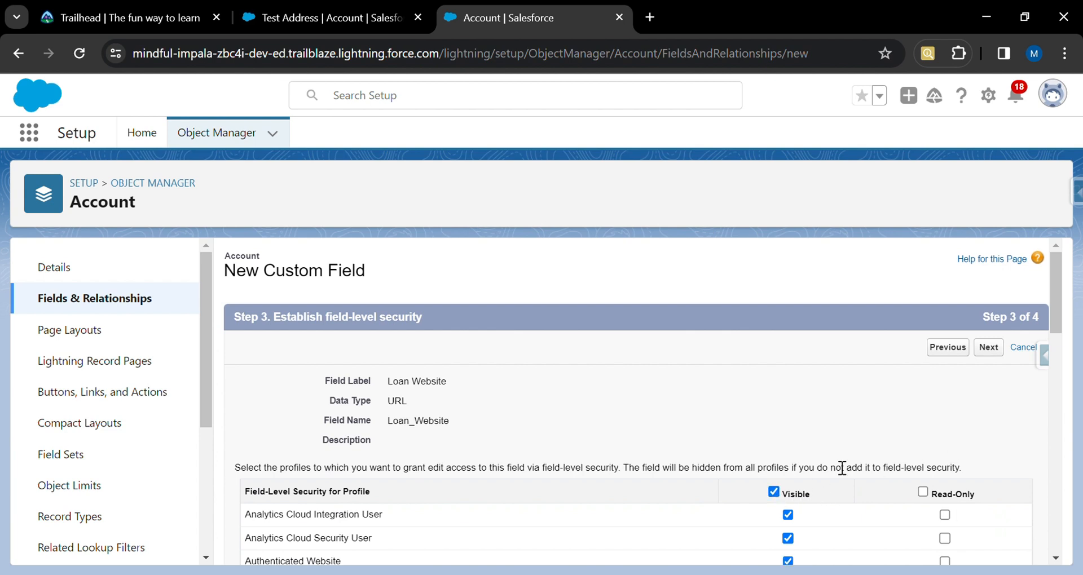
{"action": "left_click", "coordinate": [989, 347]}
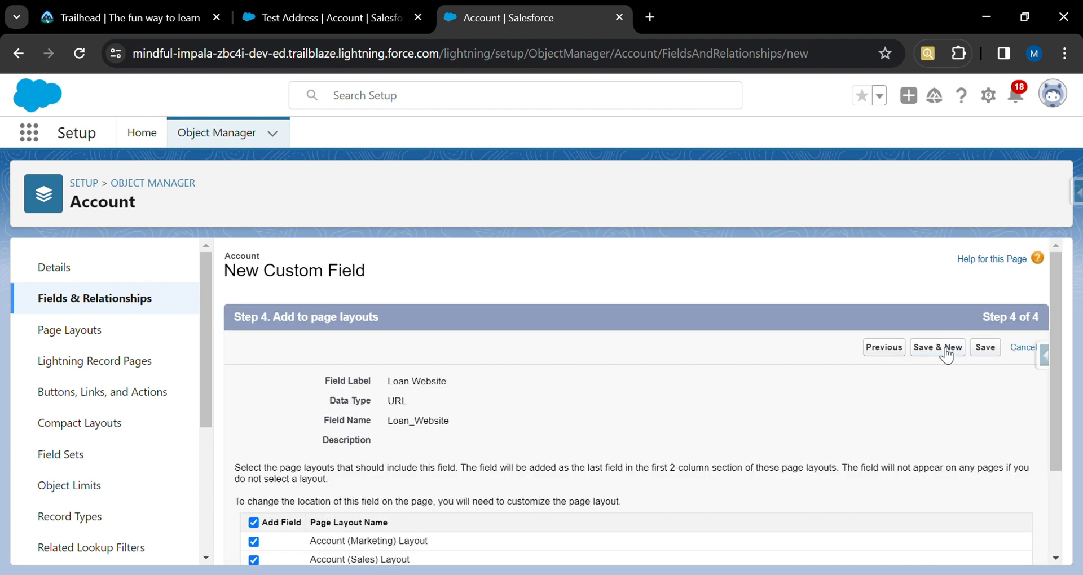
{"action": "left_click", "coordinate": [946, 350]}
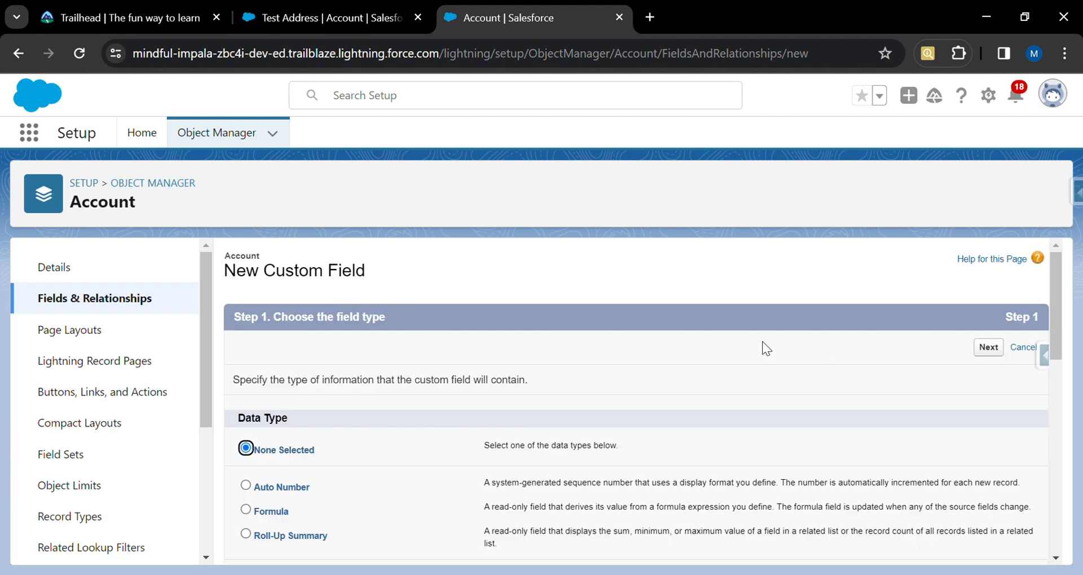
Leave the new field wizard and open the Account object's page layouts list.
{"action": "scroll", "coordinate": [475, 418], "scroll_direction": "down", "scroll_amount": 10}
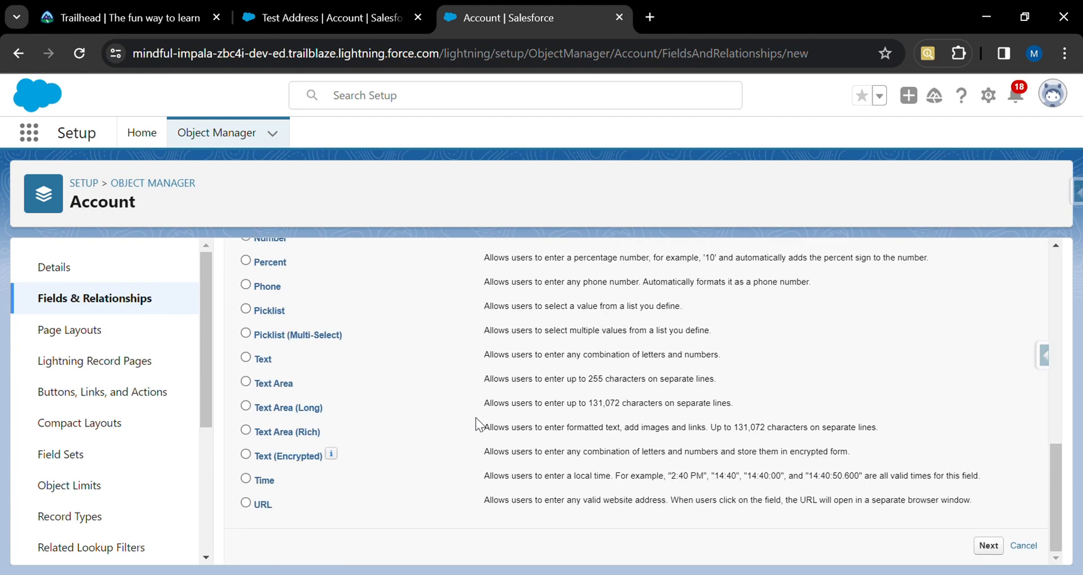
{"action": "scroll", "coordinate": [475, 418], "scroll_direction": "up", "scroll_amount": 5}
{"action": "scroll", "coordinate": [476, 417], "scroll_direction": "up", "scroll_amount": 5}
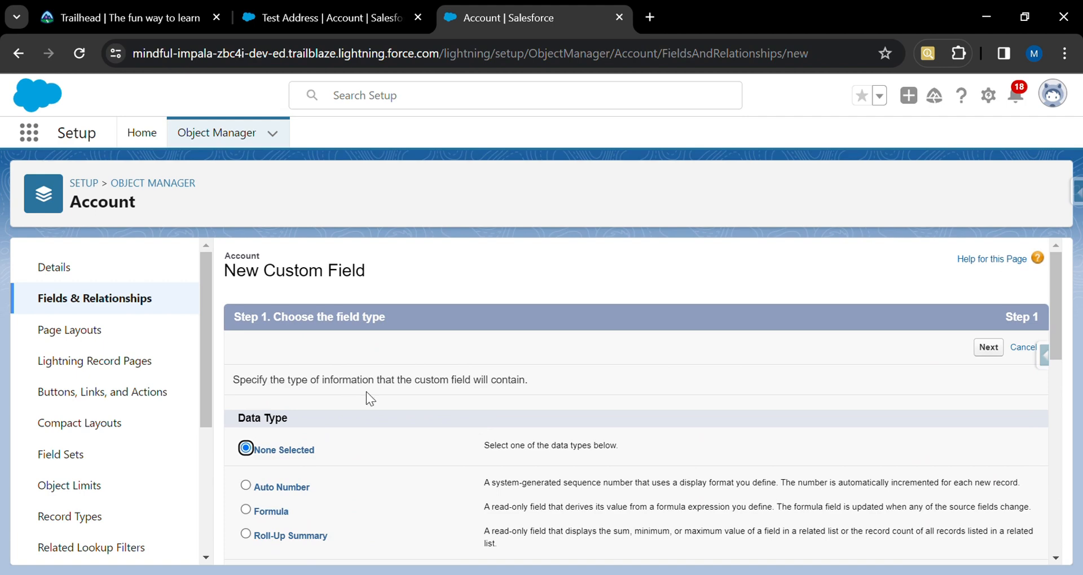
{"action": "left_click", "coordinate": [145, 333]}
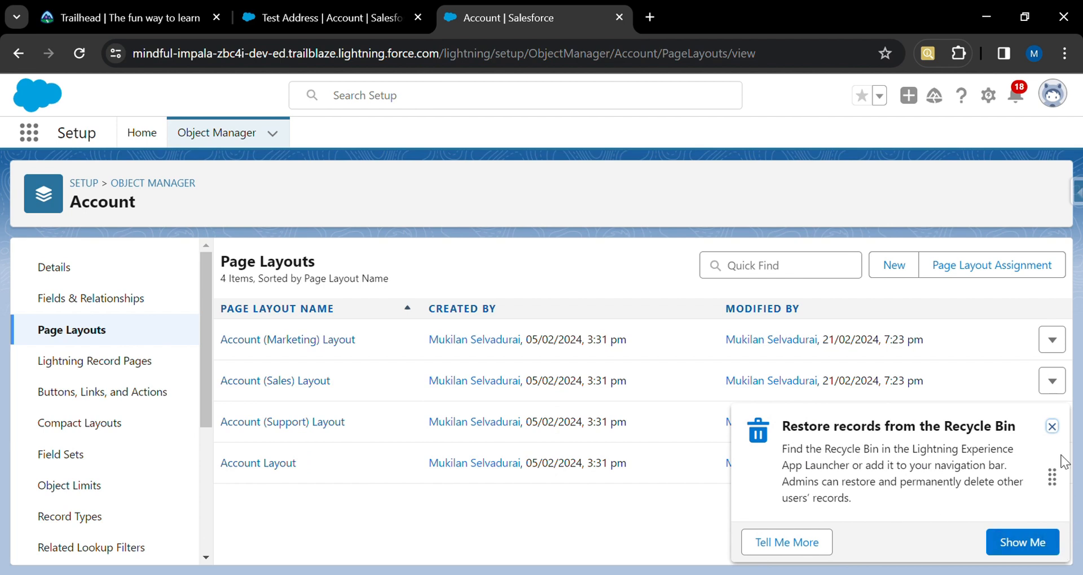
{"action": "left_click", "coordinate": [1052, 426]}
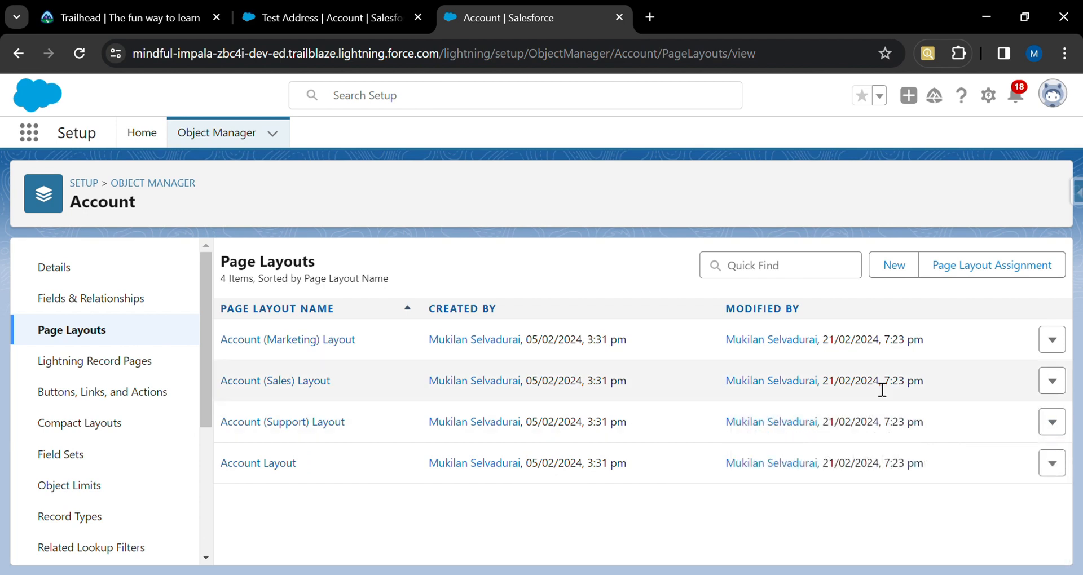
Switch to the Sales app tab and review the Test Address account's details.
{"action": "left_click", "coordinate": [350, 8]}
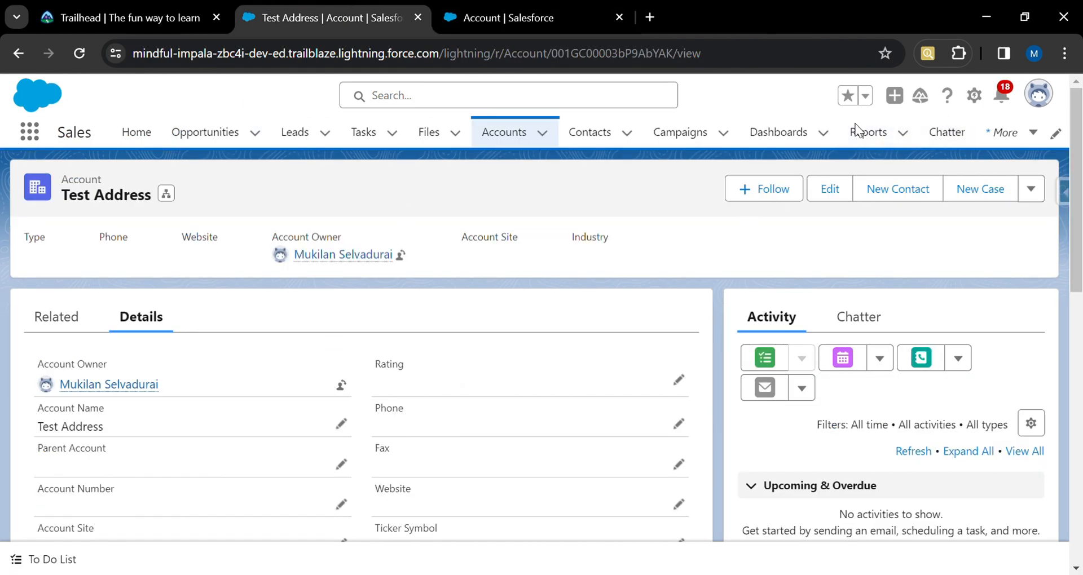
{"action": "left_click", "coordinate": [510, 132]}
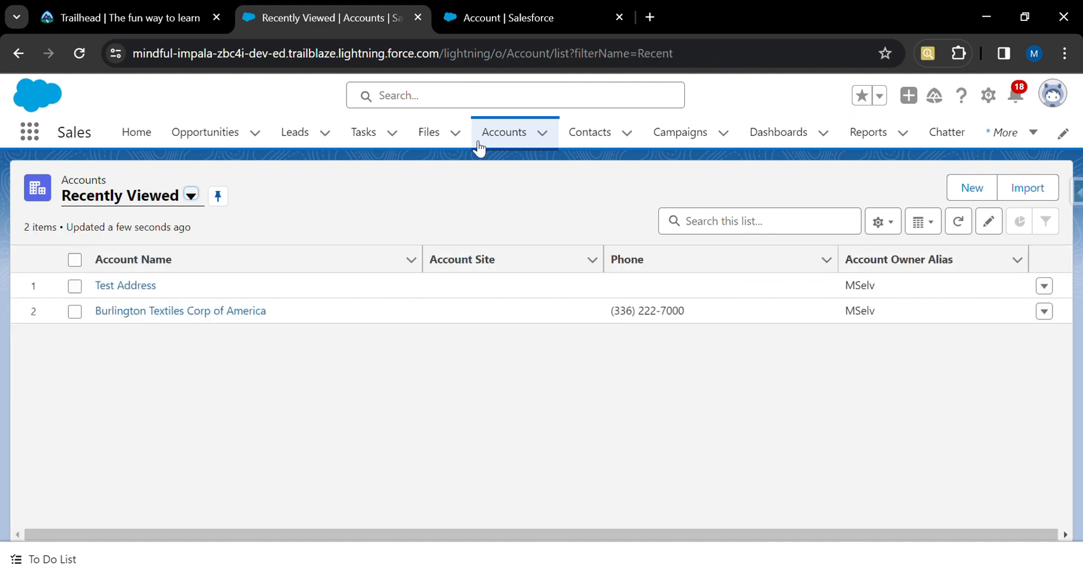
{"action": "left_click", "coordinate": [125, 285]}
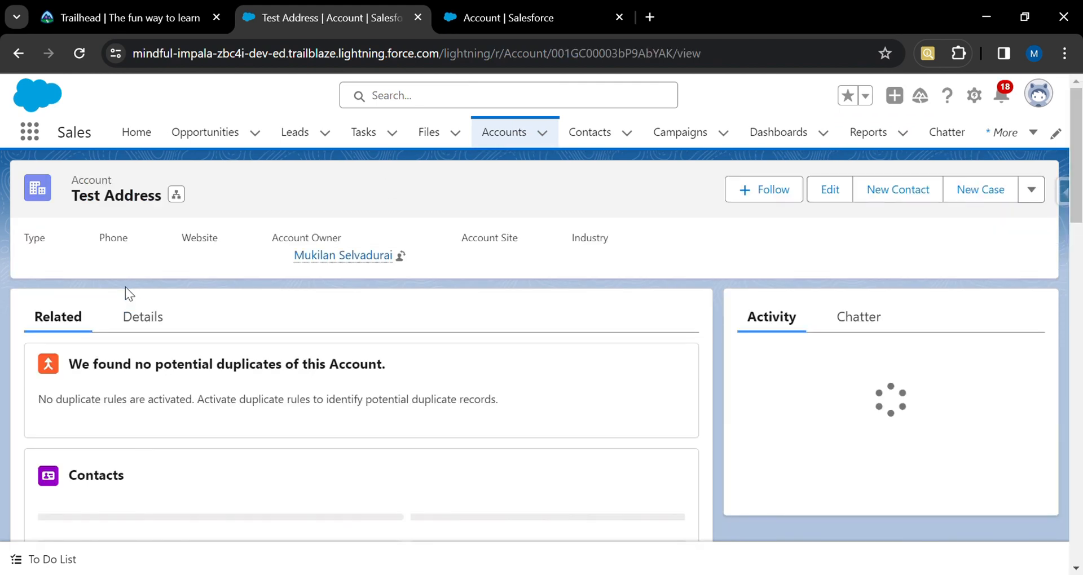
{"action": "left_click", "coordinate": [148, 316]}
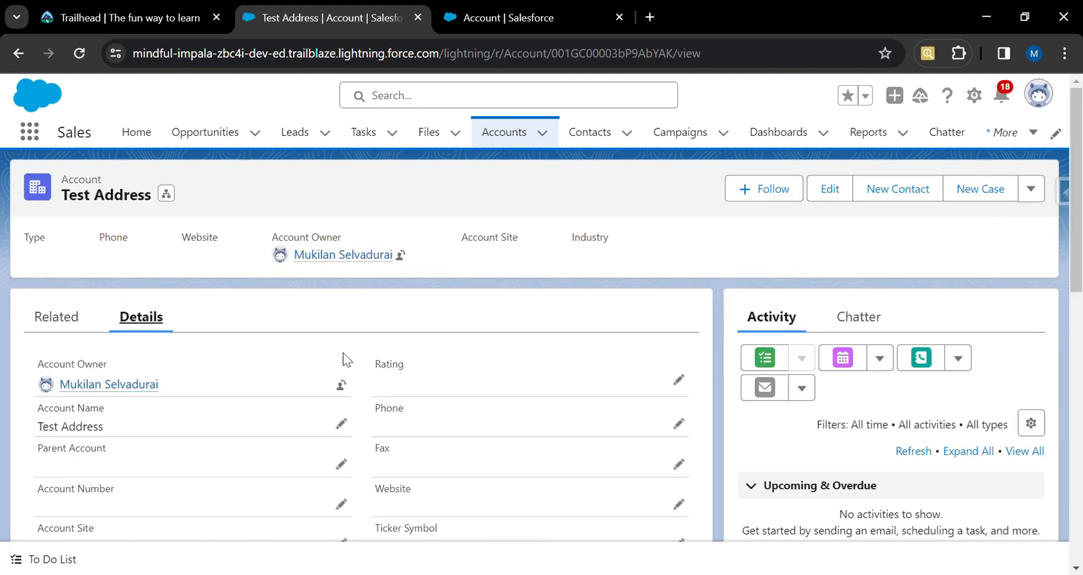
{"action": "scroll", "coordinate": [392, 374], "scroll_direction": "down", "scroll_amount": 10}
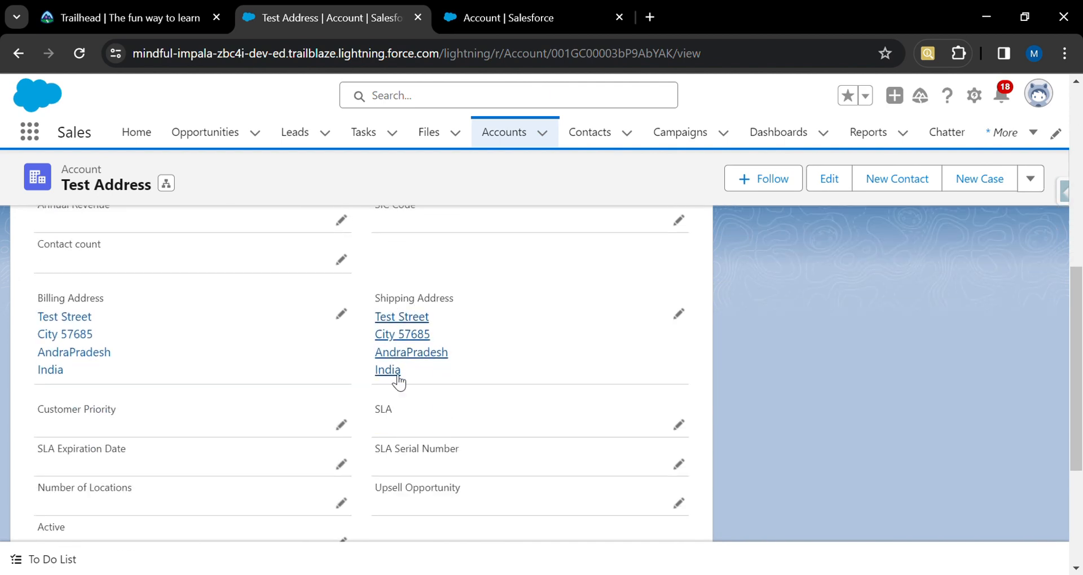
{"action": "scroll", "coordinate": [394, 378], "scroll_direction": "up", "scroll_amount": 10}
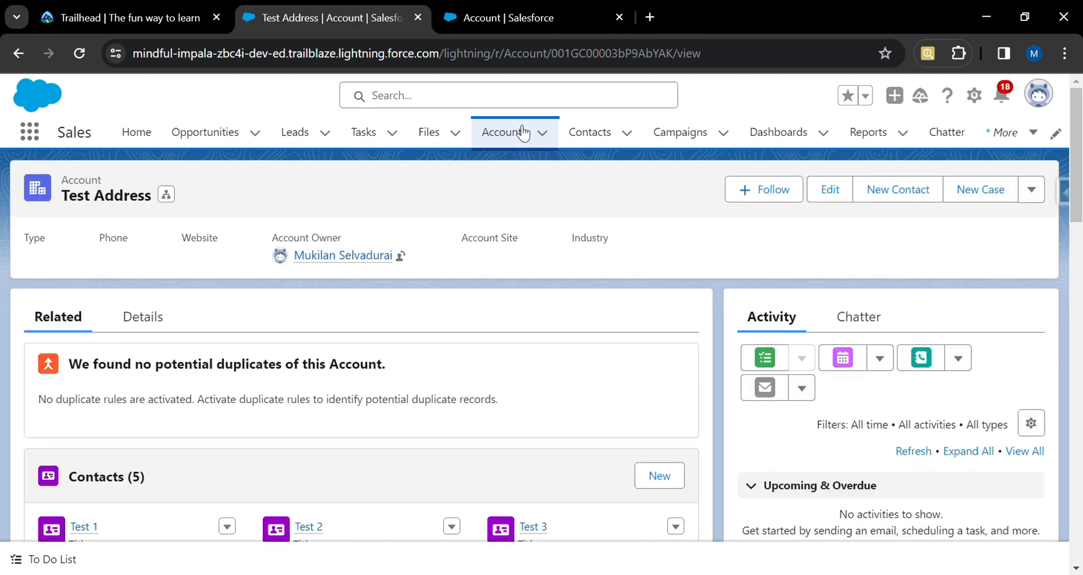
Start a new account and set its account name to My Personal Loan.
{"action": "left_click", "coordinate": [523, 133]}
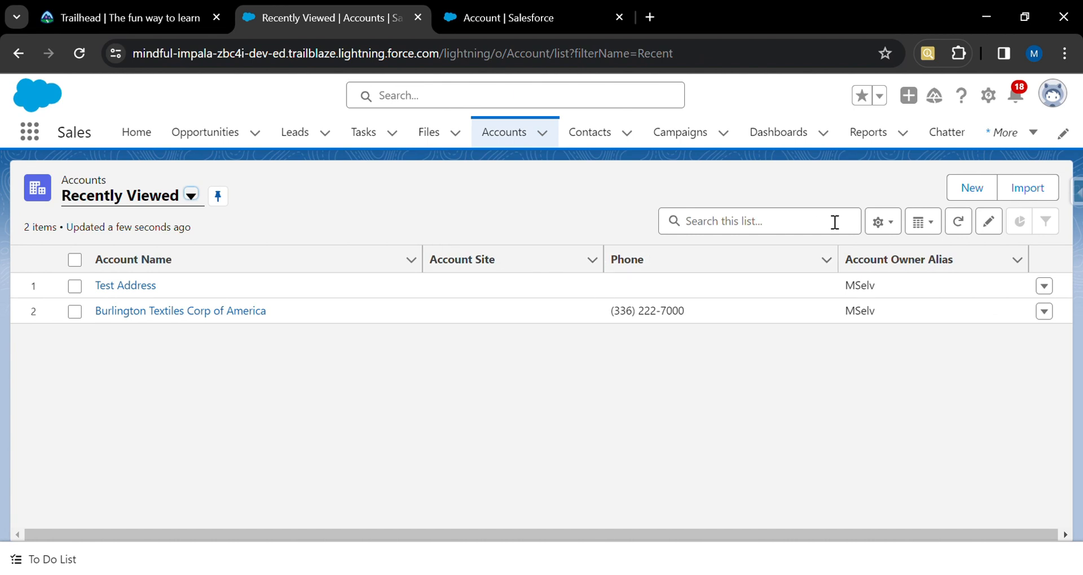
{"action": "left_click", "coordinate": [976, 189]}
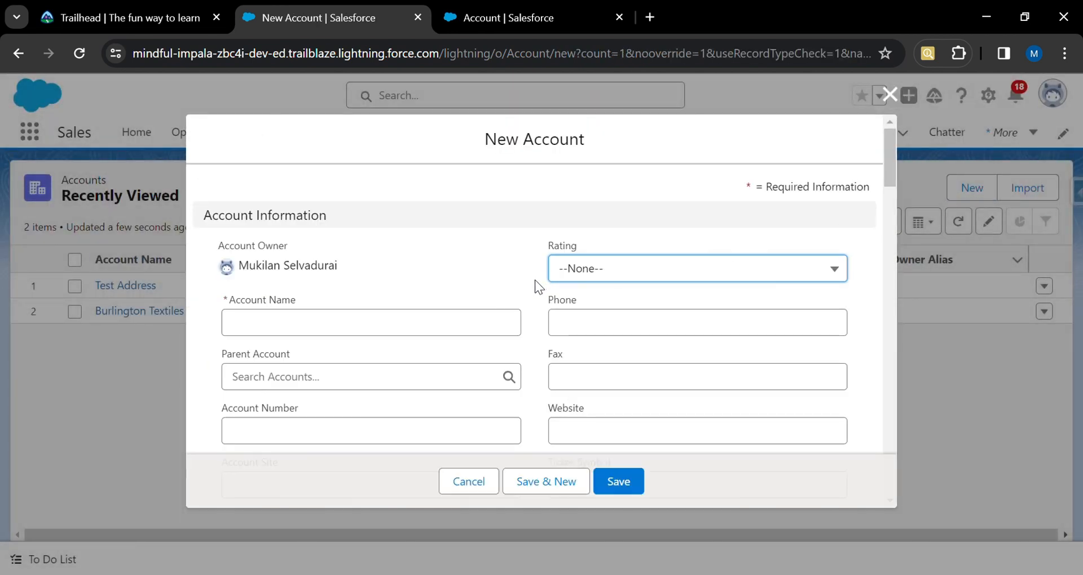
{"action": "scroll", "coordinate": [534, 280], "scroll_direction": "down", "scroll_amount": 2}
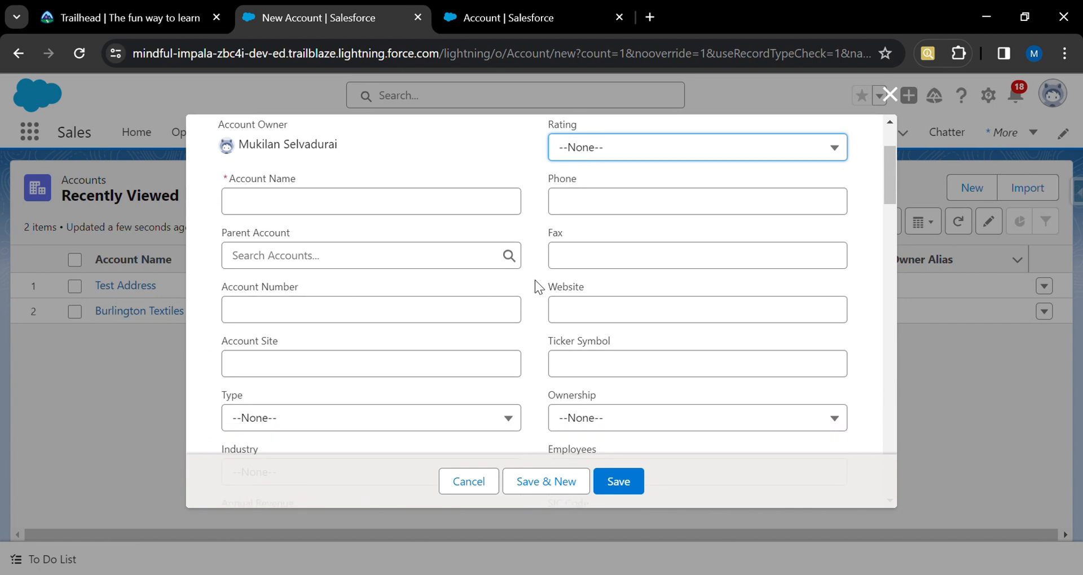
{"action": "left_click", "coordinate": [466, 207]}
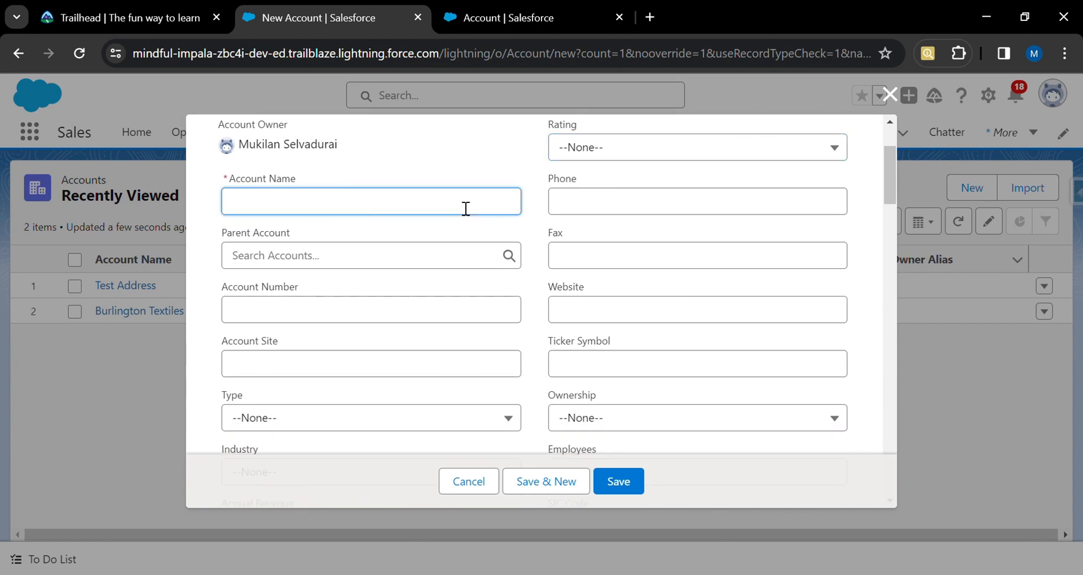
{"action": "type", "text": "Loan"}
{"action": "key", "text": "BackSpace"}
{"action": "key", "text": "BackSpace"}
{"action": "key", "text": "BackSpace"}
{"action": "key", "text": "BackSpace"}
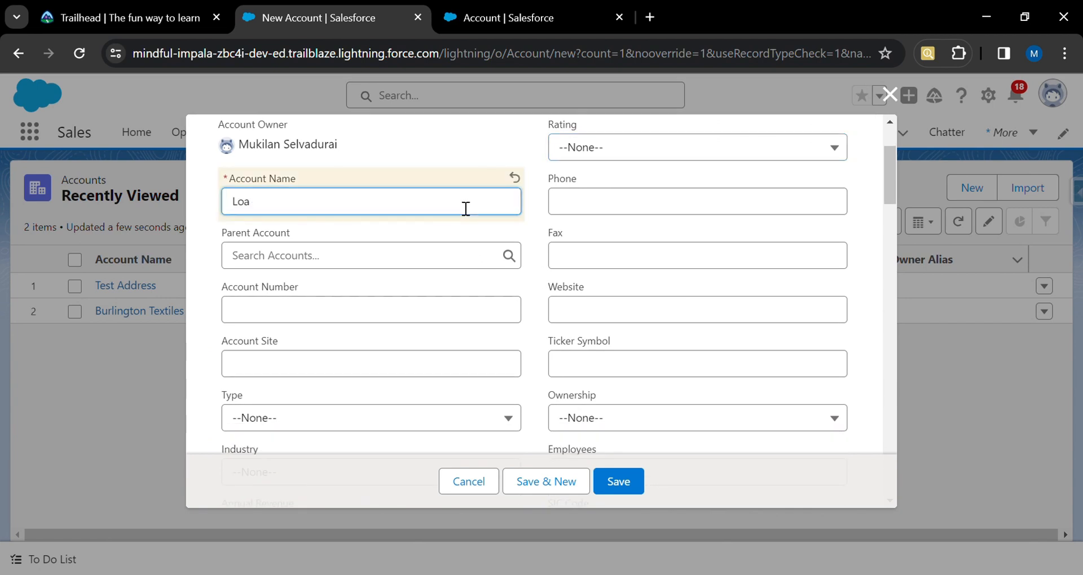
{"action": "type", "text": "My Personal Loan"}
Toggle the New Customer checkbox and enter 500000 as the Total Loan Amount.
{"action": "scroll", "coordinate": [457, 282], "scroll_direction": "down", "scroll_amount": 6}
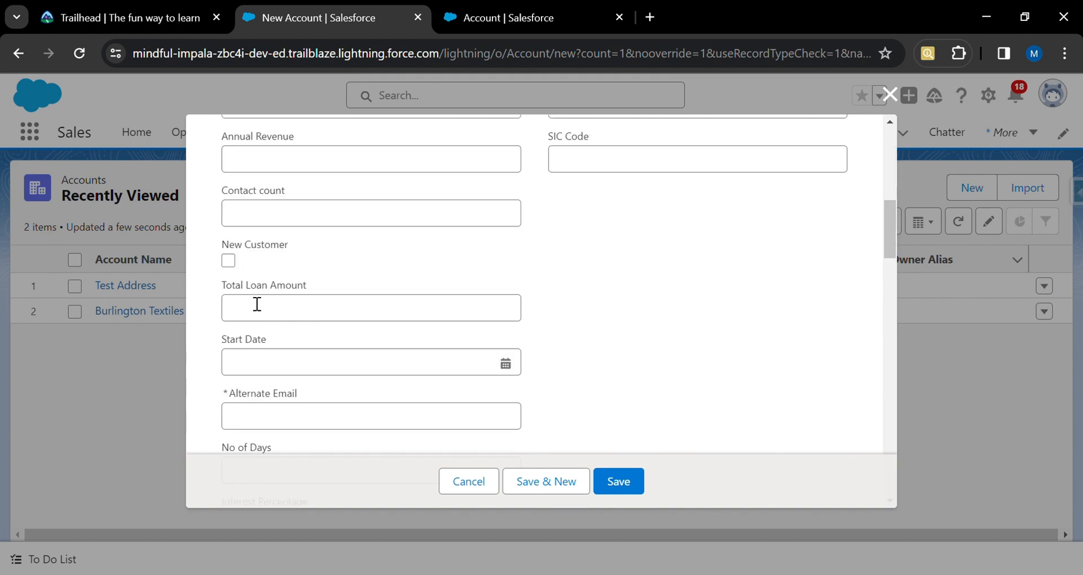
{"action": "scroll", "coordinate": [254, 261], "scroll_direction": "down", "scroll_amount": 2}
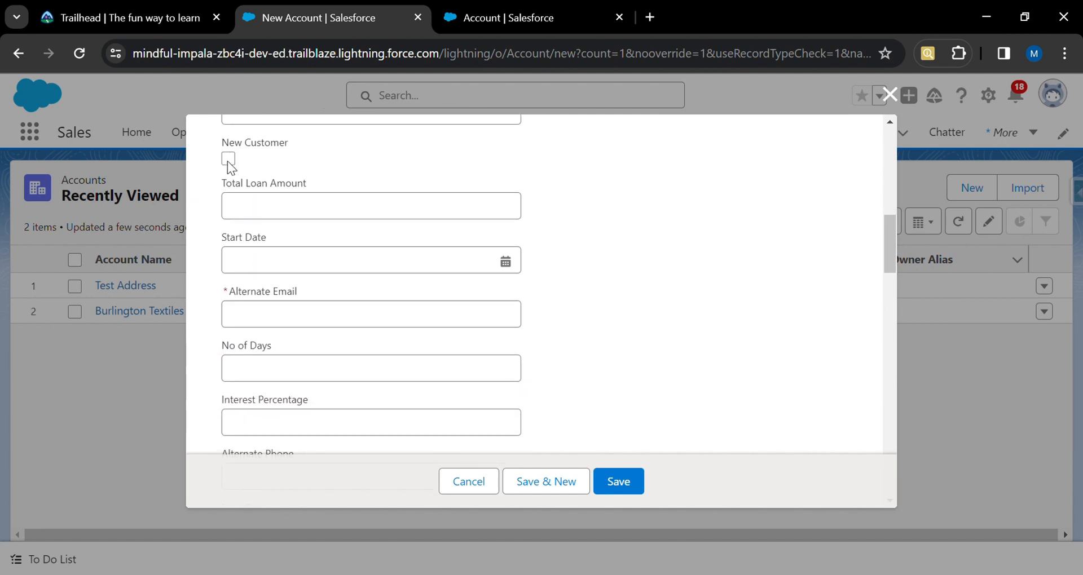
{"action": "left_click", "coordinate": [228, 160]}
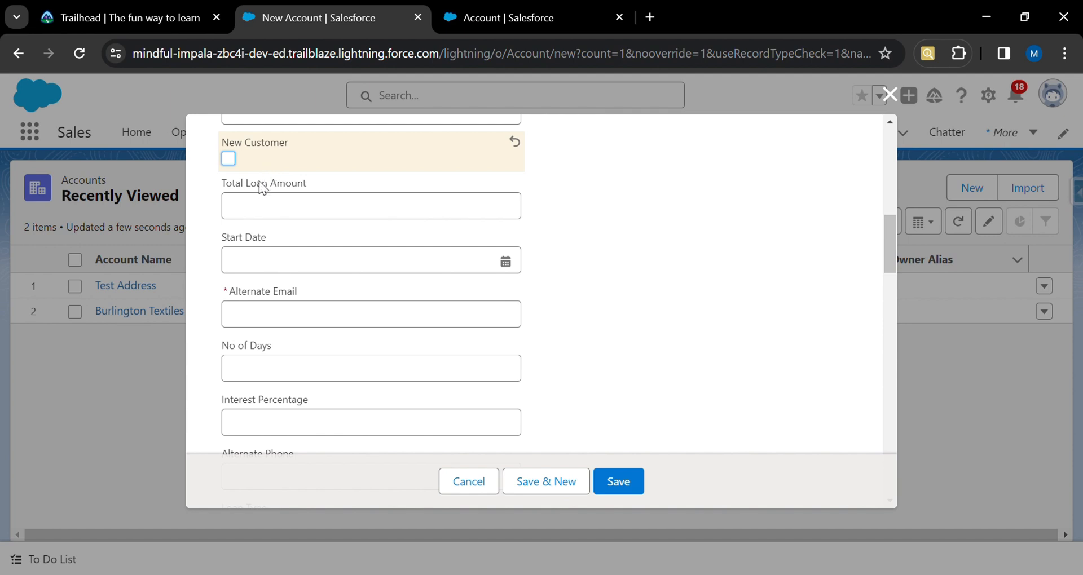
{"action": "left_click", "coordinate": [291, 219]}
{"action": "type", "text": "500000"}
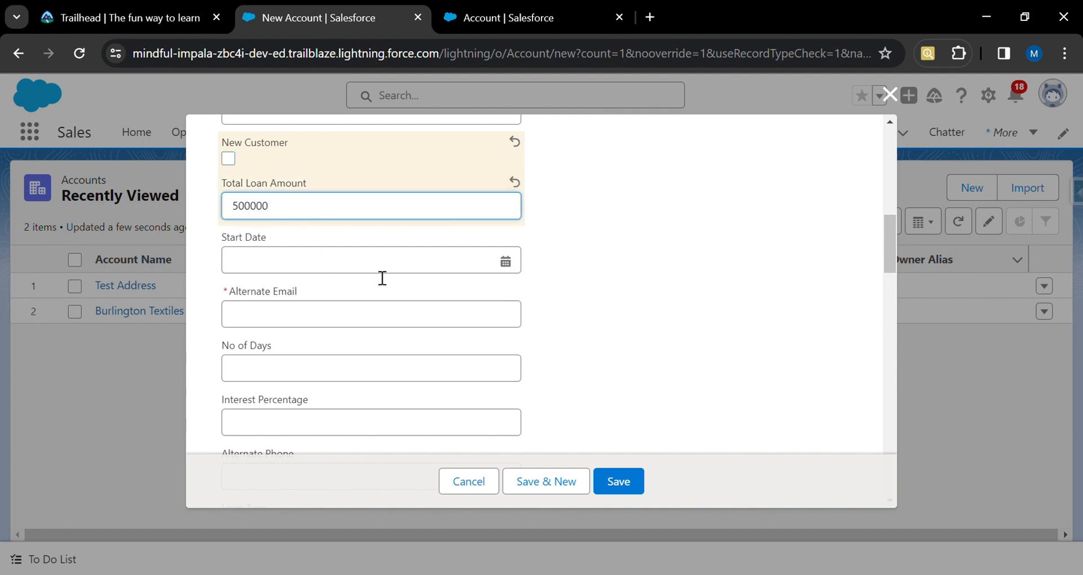
Pick 21 February 2024 as the Start Date from the calendar.
{"action": "left_click", "coordinate": [510, 271]}
{"action": "left_click", "coordinate": [506, 262]}
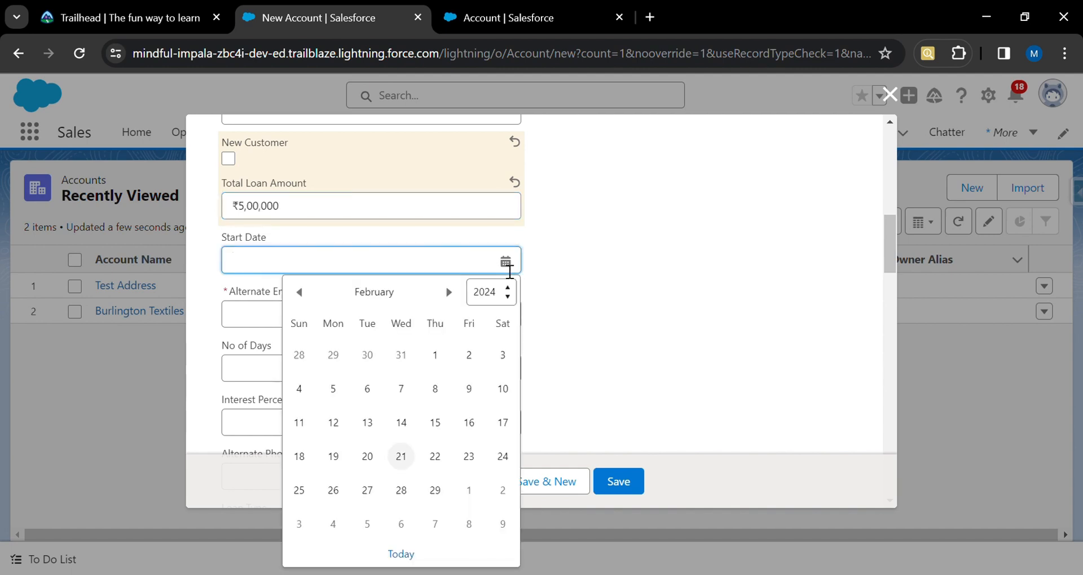
{"action": "left_click", "coordinate": [401, 458]}
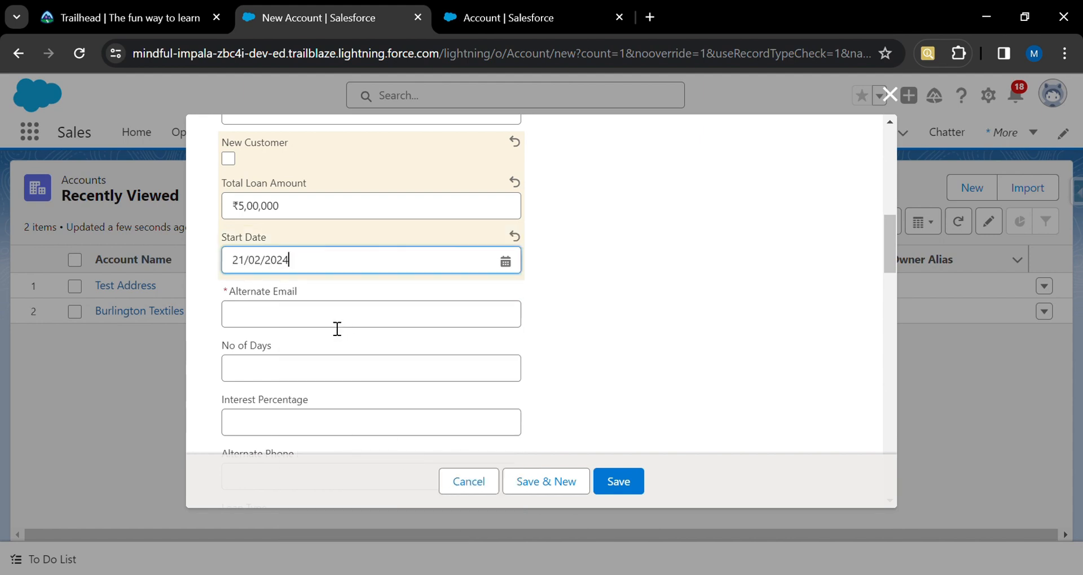
Enter test@loan as the Alternate Email.
{"action": "left_click", "coordinate": [303, 311]}
{"action": "type", "text": "test@loan"}
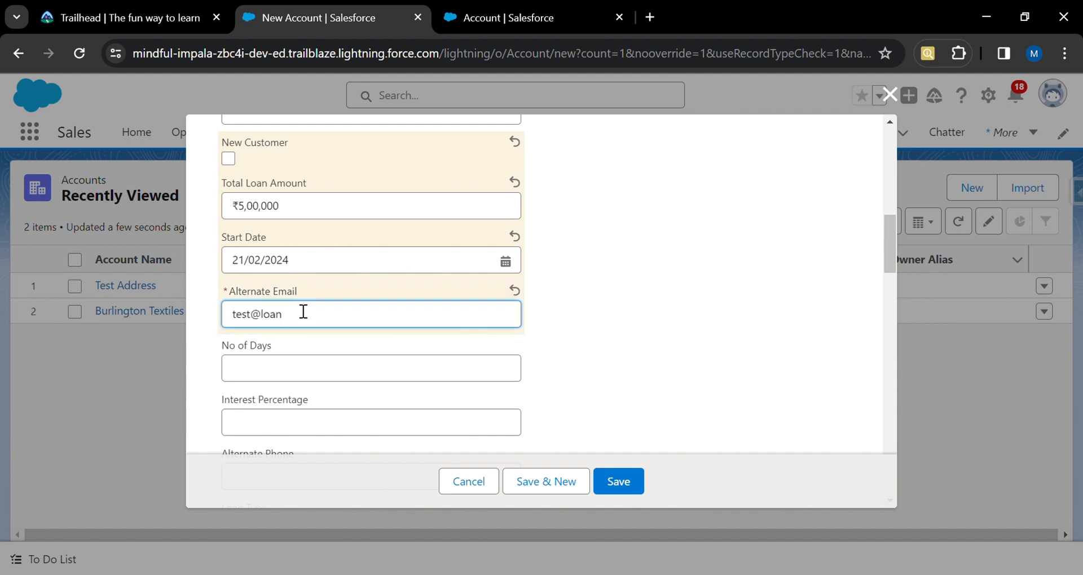
{"action": "type", "text": ".com"}
{"action": "key", "text": "BackSpace"}
{"action": "key", "text": "BackSpace"}
{"action": "key", "text": "BackSpace"}
{"action": "key", "text": "BackSpace"}
{"action": "left_click", "coordinate": [569, 335]}
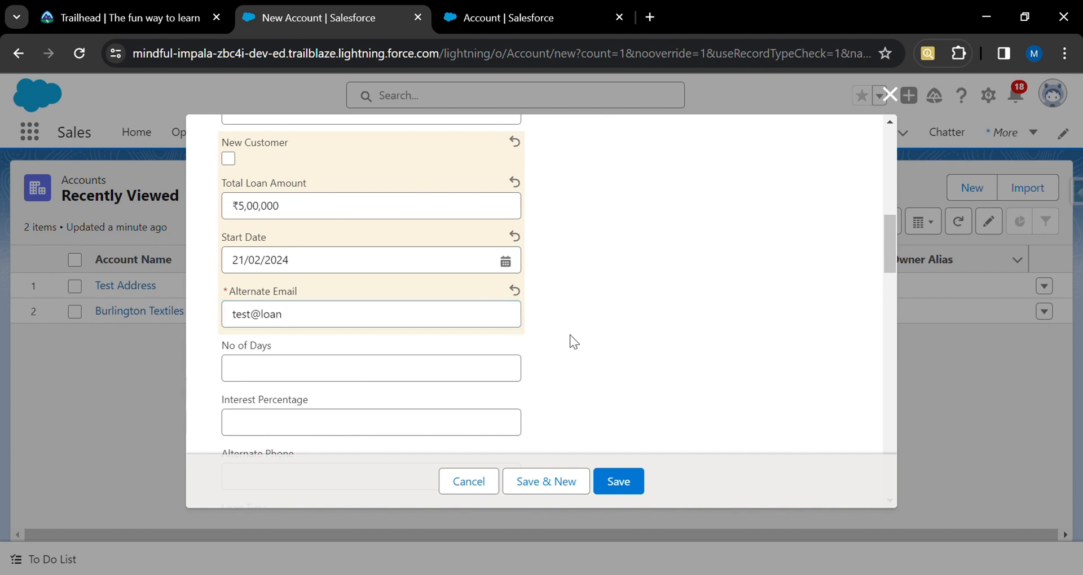
Set No of Days to 30 and Interest Percentage to 5.
{"action": "left_click", "coordinate": [424, 374]}
{"action": "type", "text": "30"}
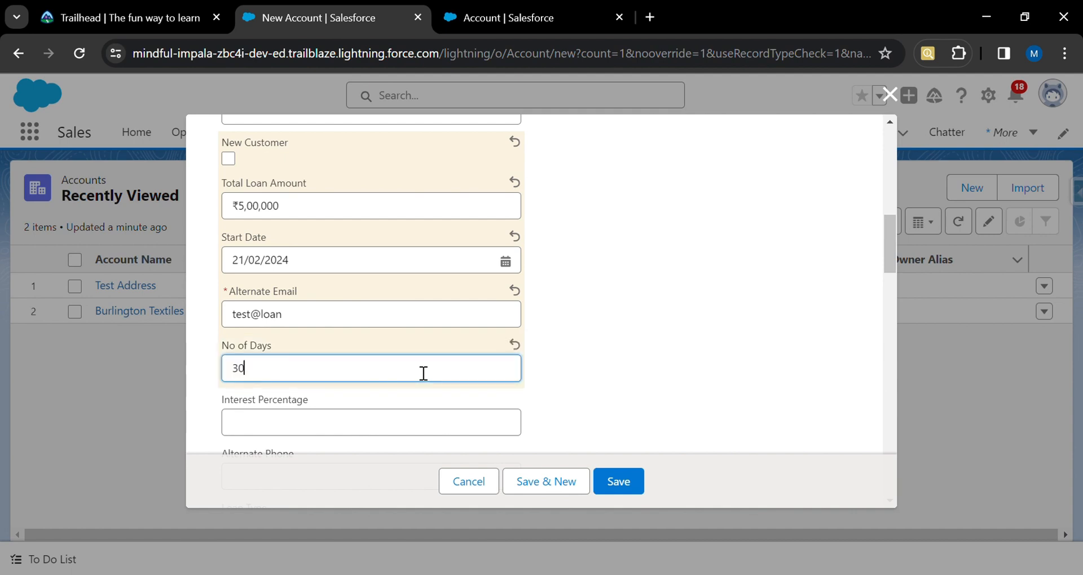
{"action": "scroll", "coordinate": [424, 373], "scroll_direction": "down", "scroll_amount": 2}
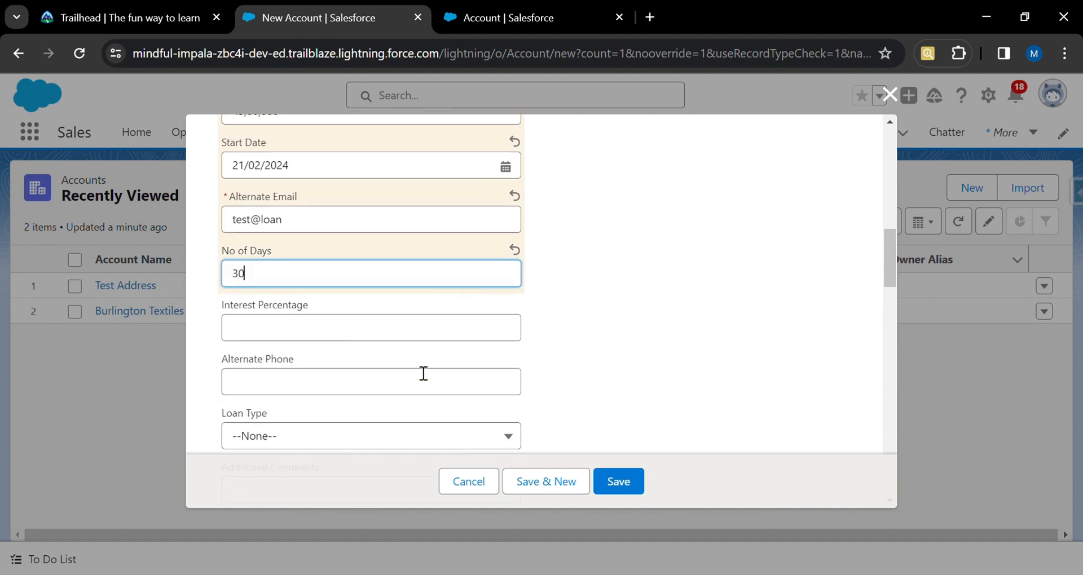
{"action": "left_click", "coordinate": [414, 328]}
{"action": "type", "text": "5"}
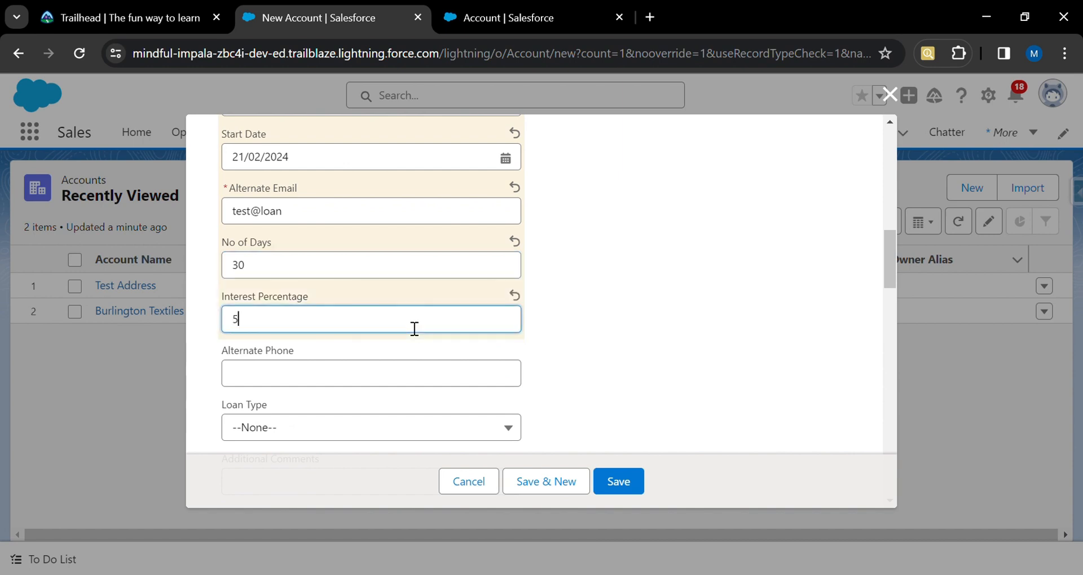
{"action": "left_click", "coordinate": [402, 384]}
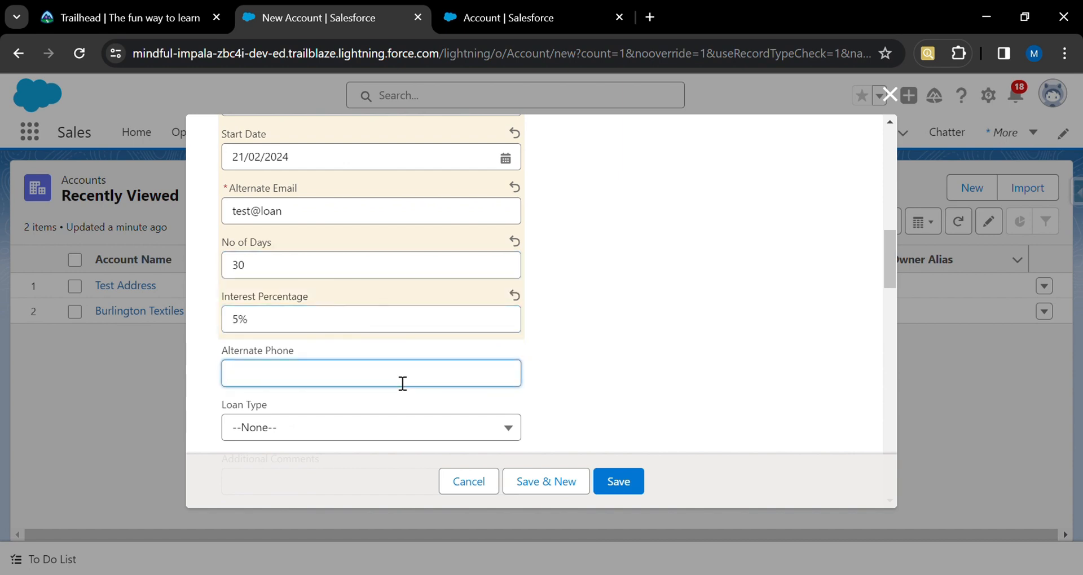
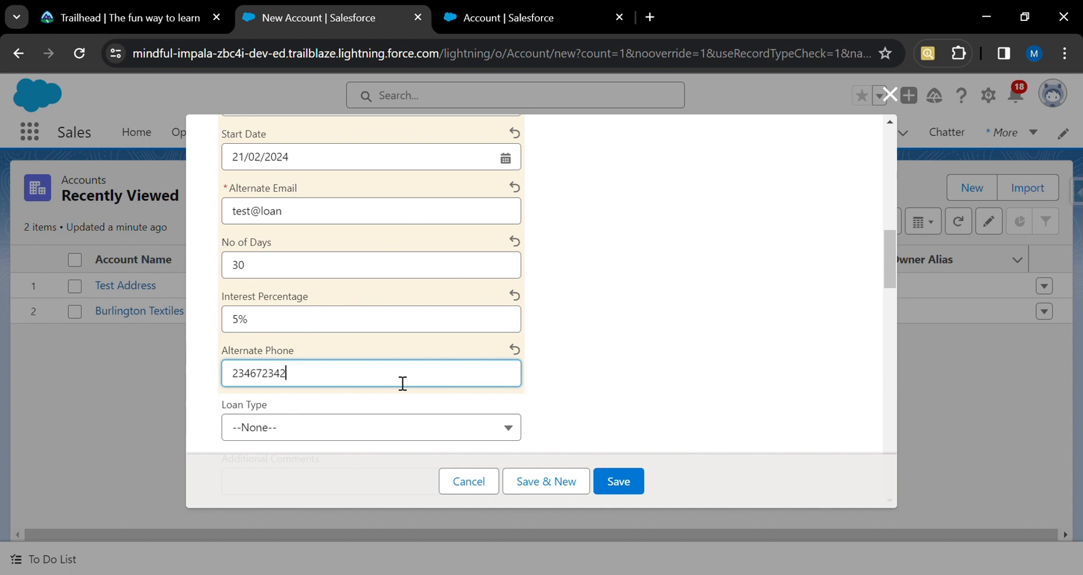
Choose Personal Loan as the Loan Type.
{"action": "scroll", "coordinate": [362, 430], "scroll_direction": "down", "scroll_amount": 2}
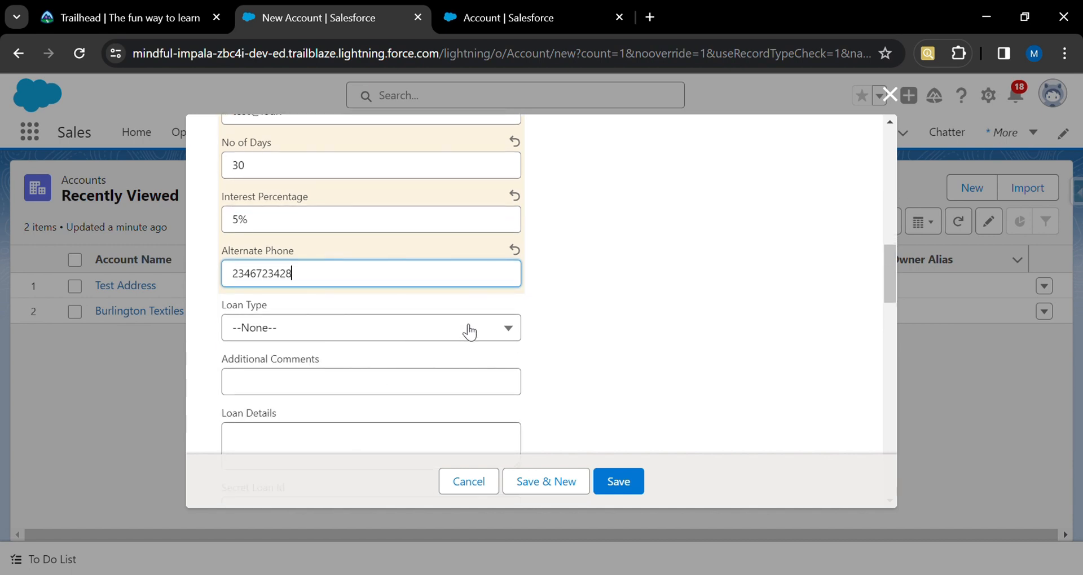
{"action": "scroll", "coordinate": [501, 337], "scroll_direction": "down", "scroll_amount": 1}
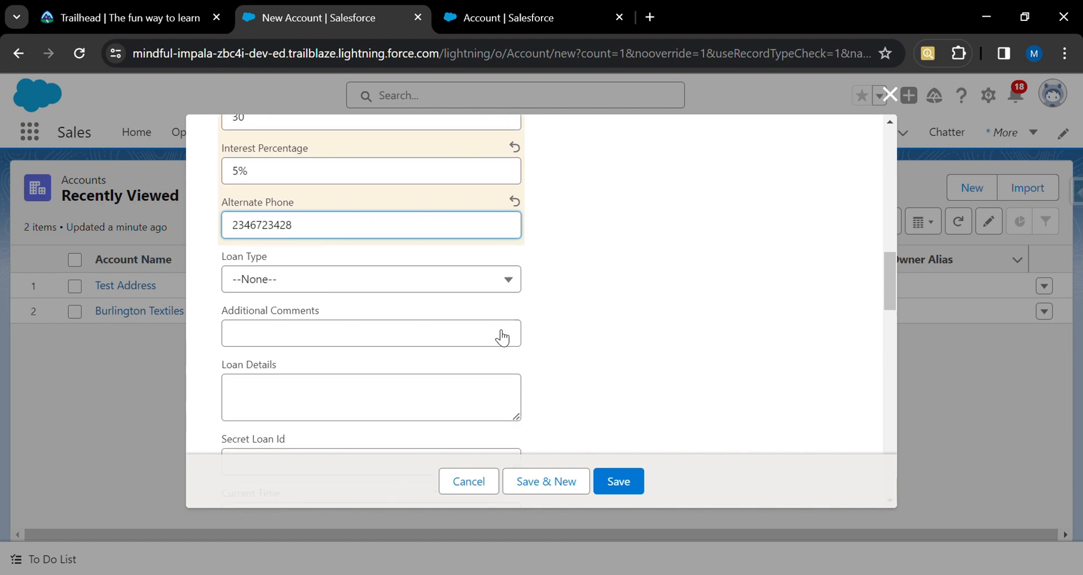
{"action": "left_click", "coordinate": [503, 265]}
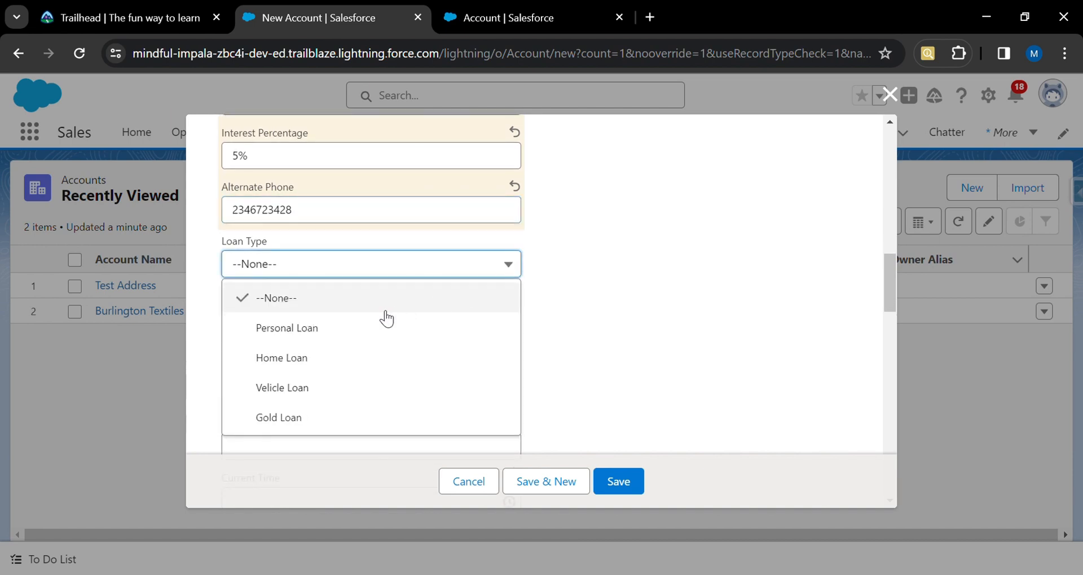
{"action": "left_click", "coordinate": [334, 337]}
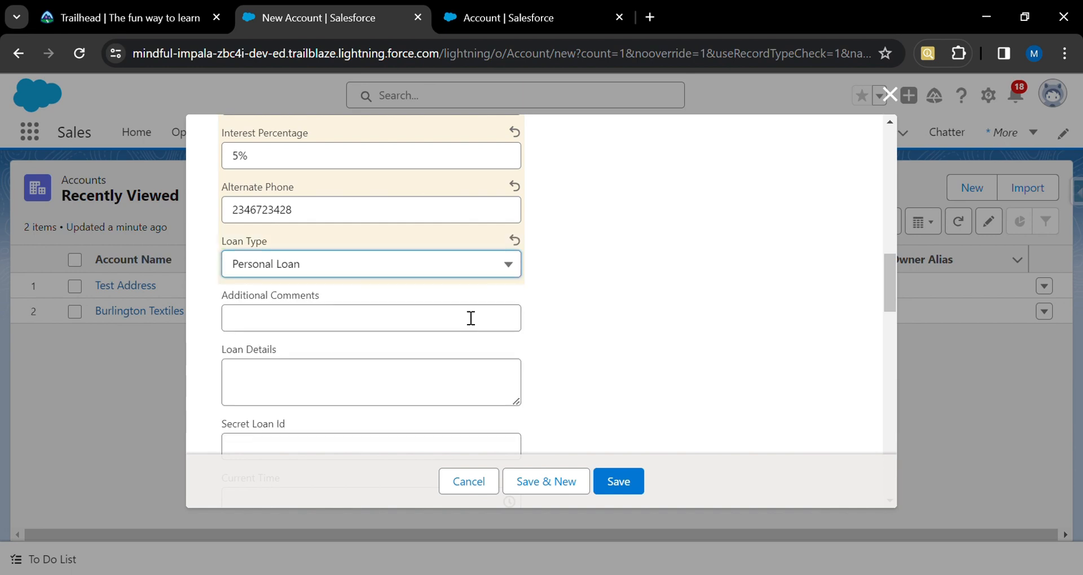
Enter For Personal emergency in Additional Comments.
{"action": "scroll", "coordinate": [470, 317], "scroll_direction": "down", "scroll_amount": 1}
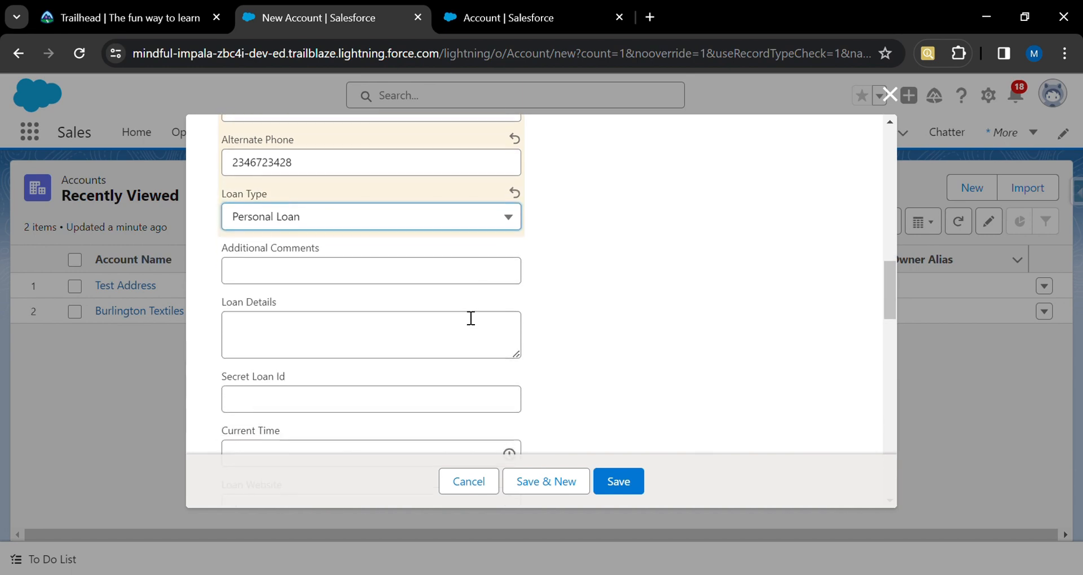
{"action": "left_click", "coordinate": [428, 272]}
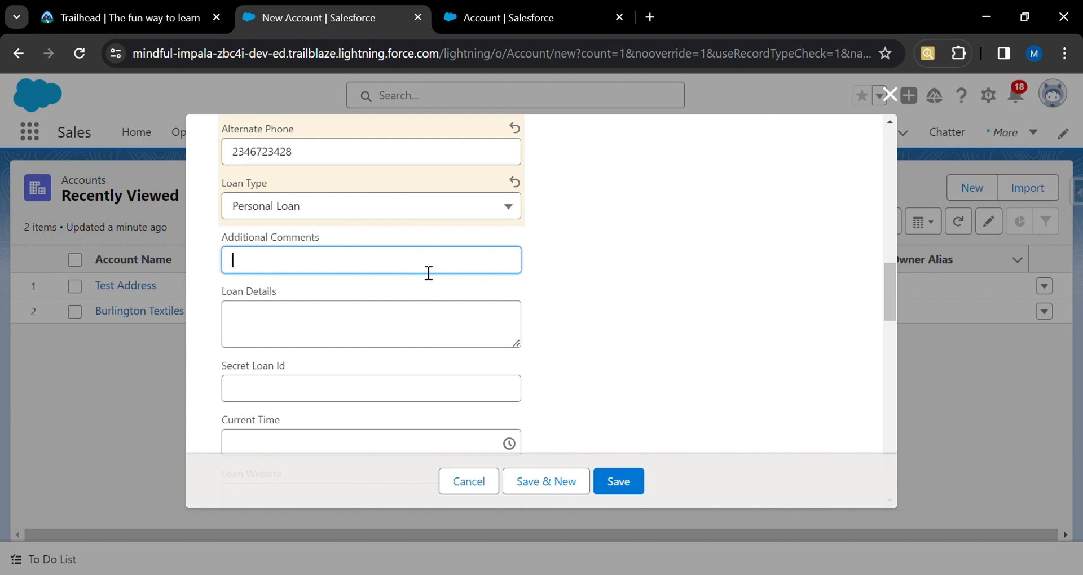
{"action": "type", "text": "For Pers"}
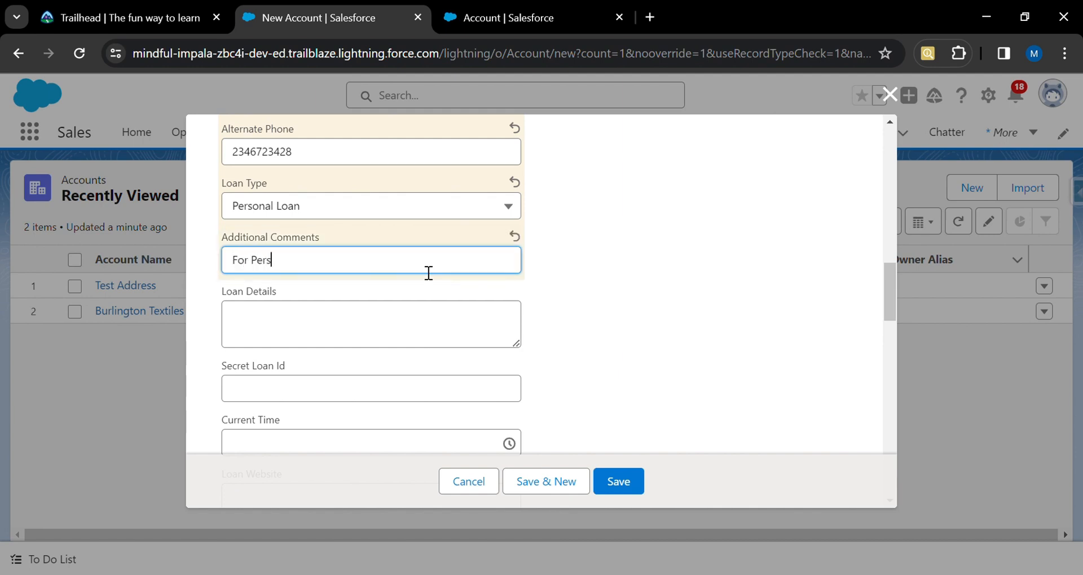
{"action": "type", "text": "onal emergency"}
Enter This is applied for a personal emergency in the Loan Details text area.
{"action": "left_click", "coordinate": [433, 320]}
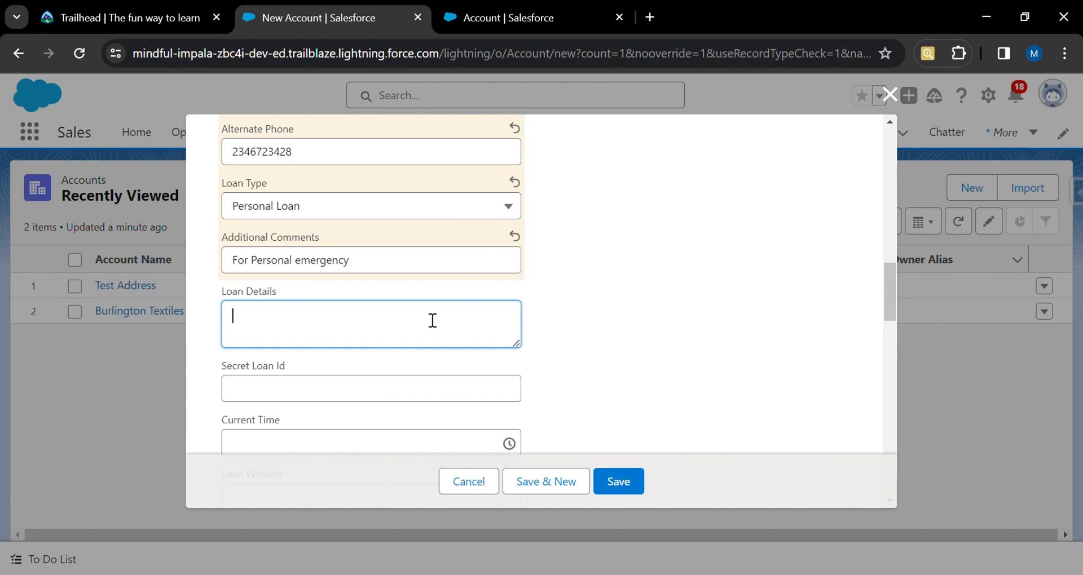
{"action": "type", "text": "This is "}
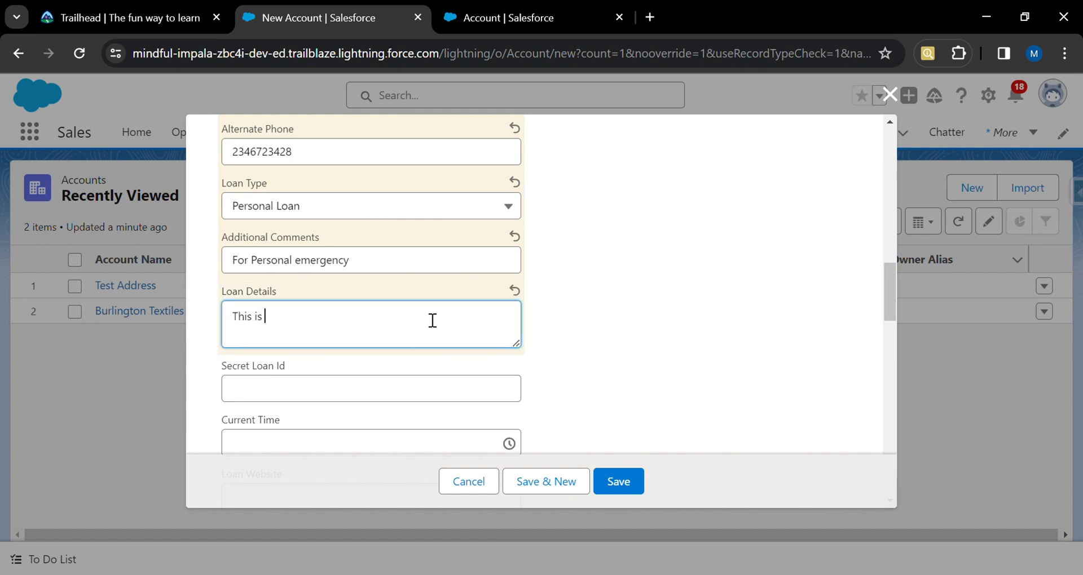
{"action": "type", "text": "applied for a personal emergency"}
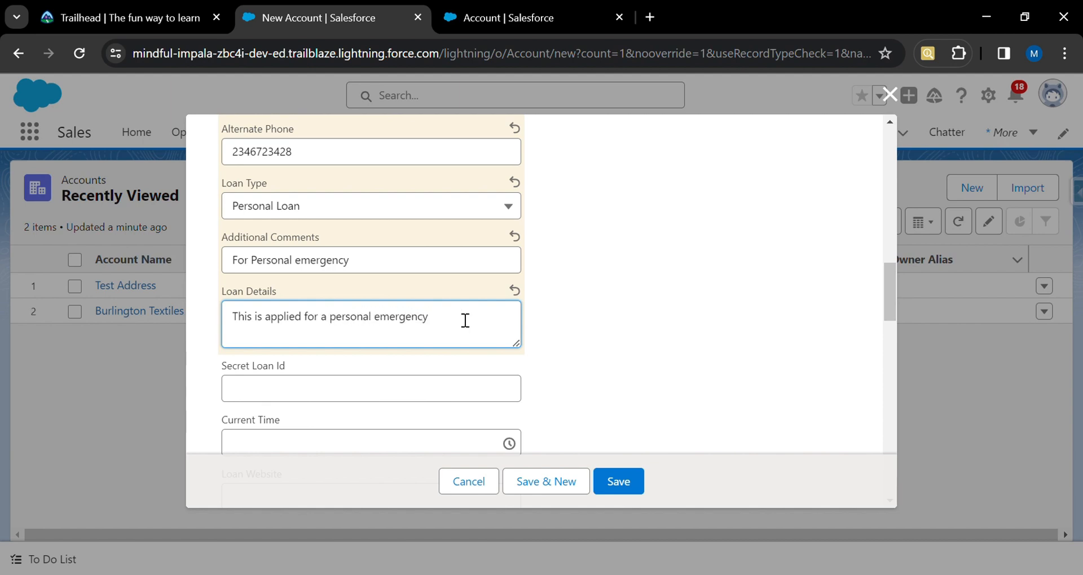
{"action": "left_click", "coordinate": [605, 314]}
Fill in a sample loan identifier in the Secret Loan Id field.
{"action": "left_click", "coordinate": [457, 393]}
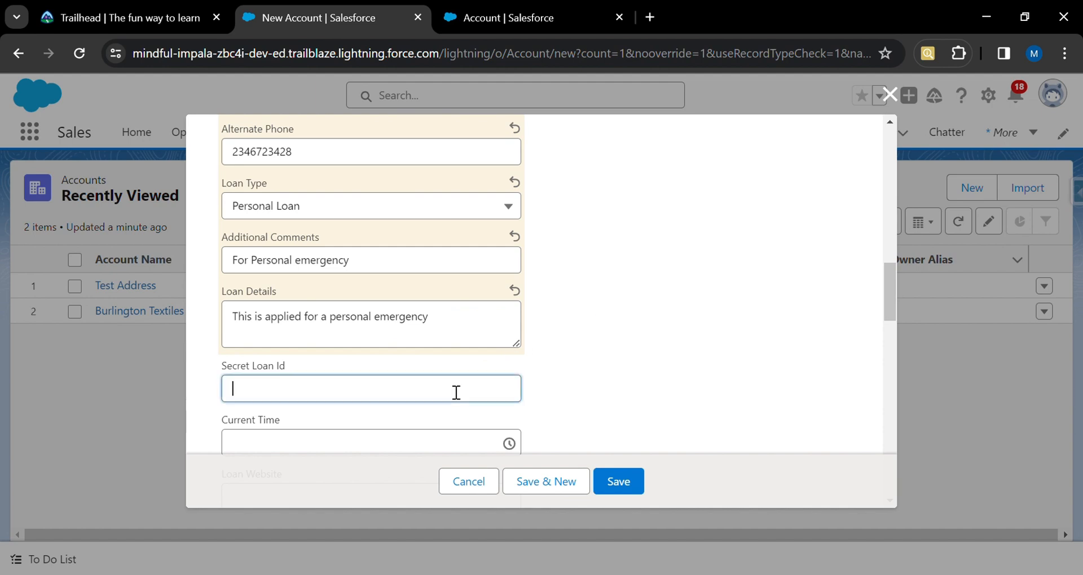
{"action": "scroll", "coordinate": [456, 393], "scroll_direction": "down", "scroll_amount": 1}
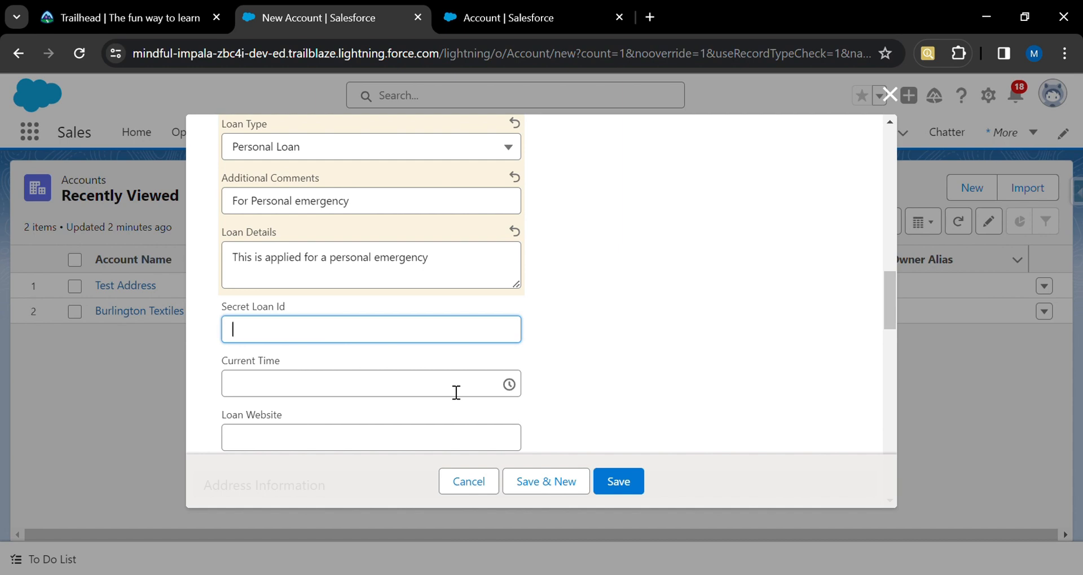
{"action": "type", "text": "Loan"}
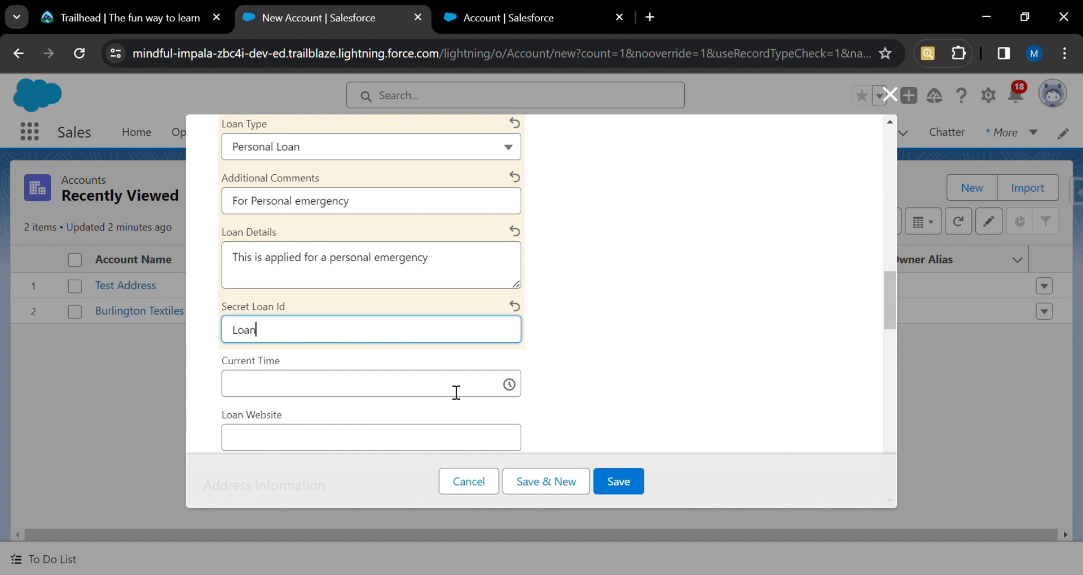
{"action": "type", "text": "989"}
Pick 7:45 pm as the Current Time.
{"action": "scroll", "coordinate": [370, 345], "scroll_direction": "down", "scroll_amount": 1}
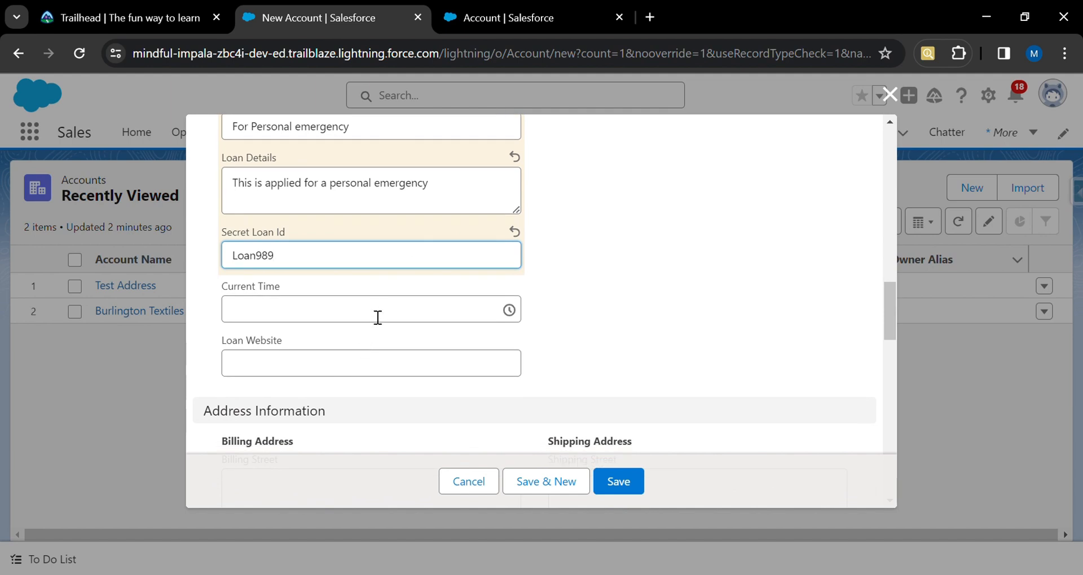
{"action": "left_click", "coordinate": [378, 317]}
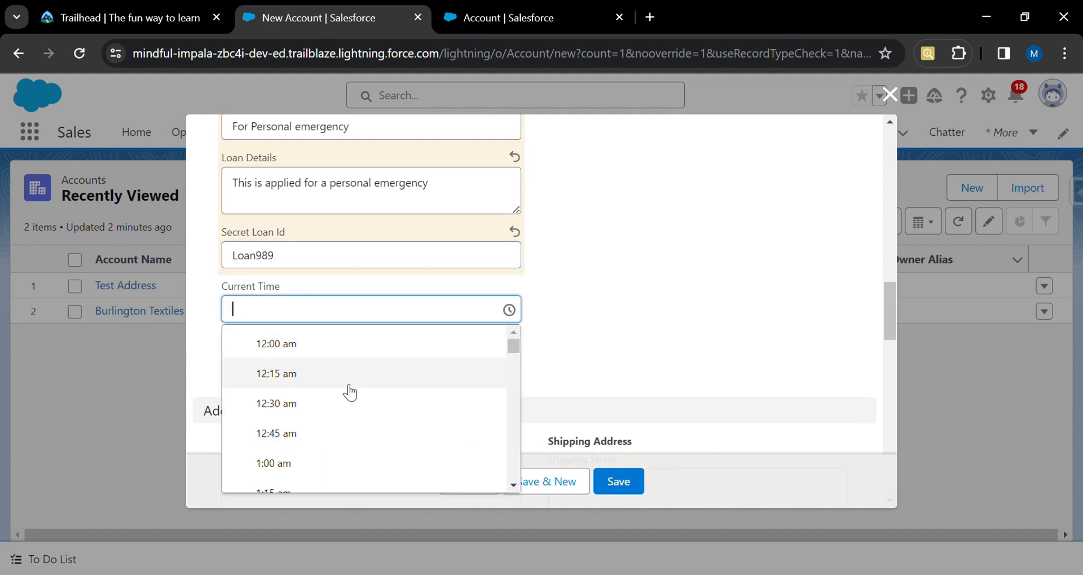
{"action": "scroll", "coordinate": [347, 391], "scroll_direction": "down", "scroll_amount": 20}
{"action": "scroll", "coordinate": [350, 392], "scroll_direction": "down", "scroll_amount": 17}
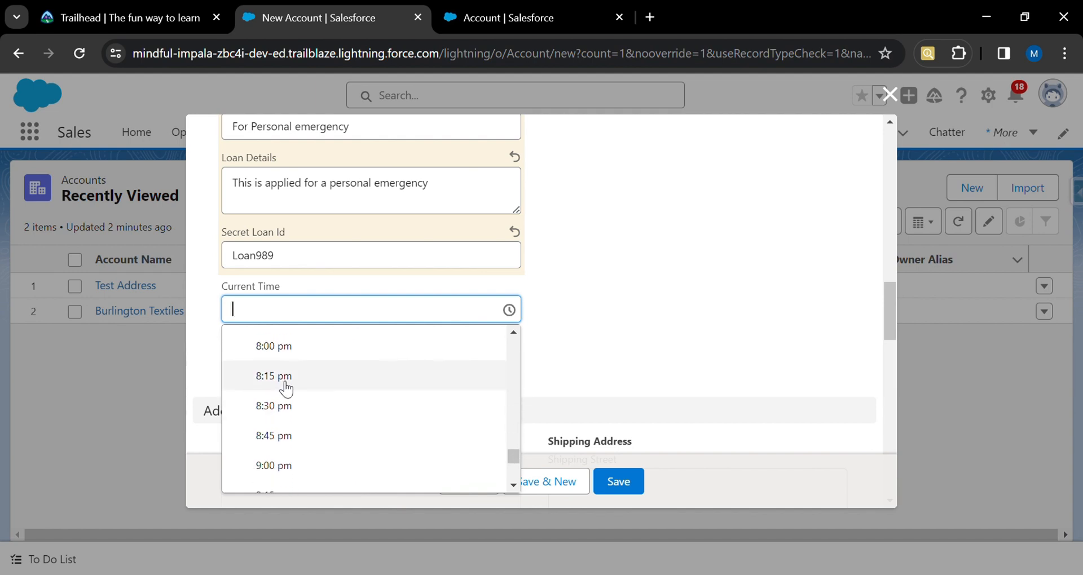
{"action": "scroll", "coordinate": [285, 389], "scroll_direction": "up", "scroll_amount": 2}
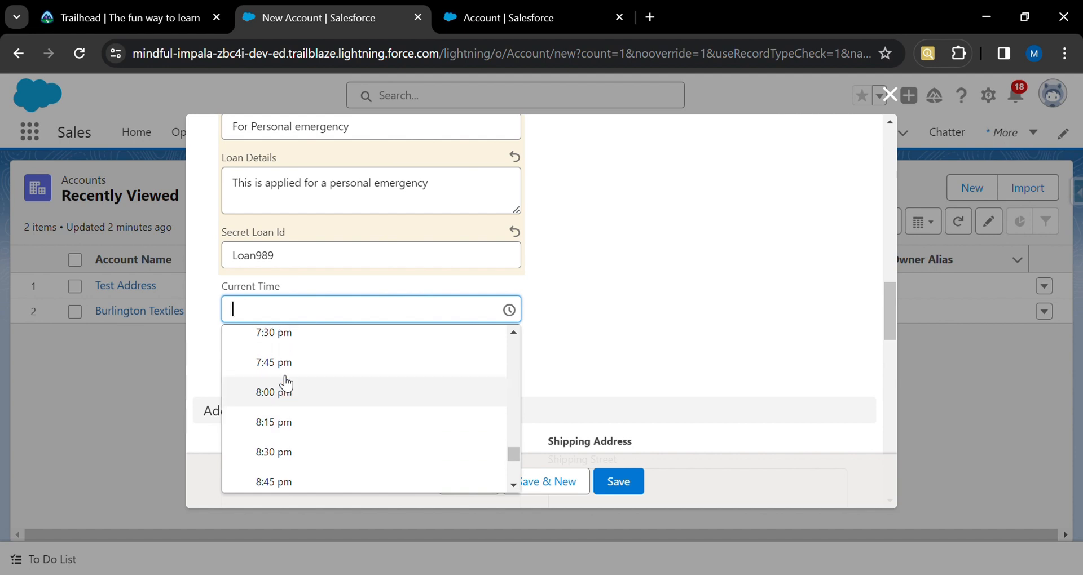
{"action": "left_click", "coordinate": [287, 372]}
{"action": "left_click", "coordinate": [327, 375]}
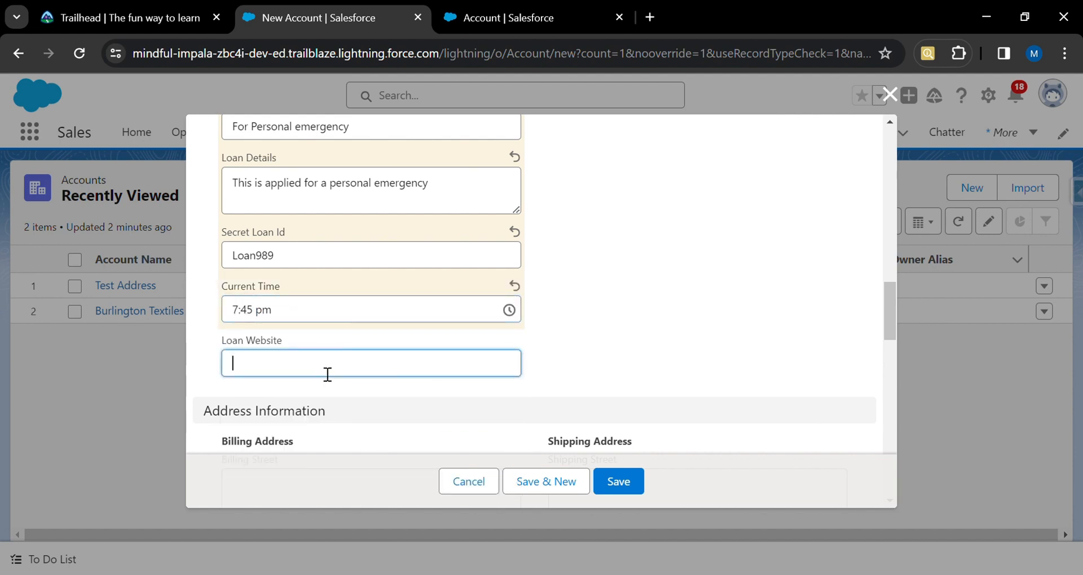
{"action": "type", "text": "www"}
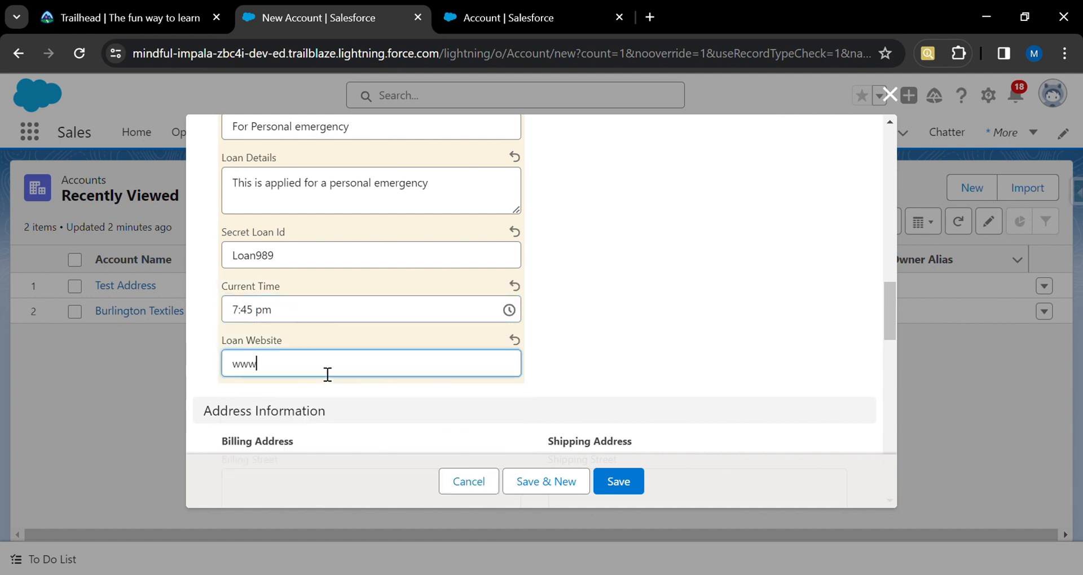
{"action": "type", "text": ".personalloan.co"}
{"action": "type", "text": "m"}
{"action": "left_click", "coordinate": [546, 347]}
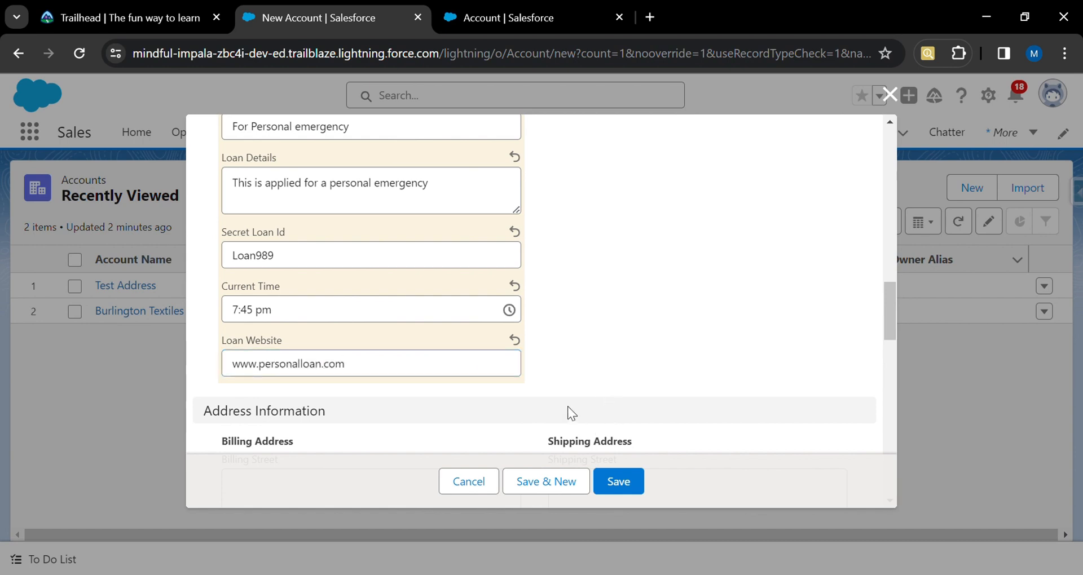
{"action": "scroll", "coordinate": [558, 369], "scroll_direction": "down", "scroll_amount": 2}
{"action": "scroll", "coordinate": [559, 370], "scroll_direction": "up", "scroll_amount": 5}
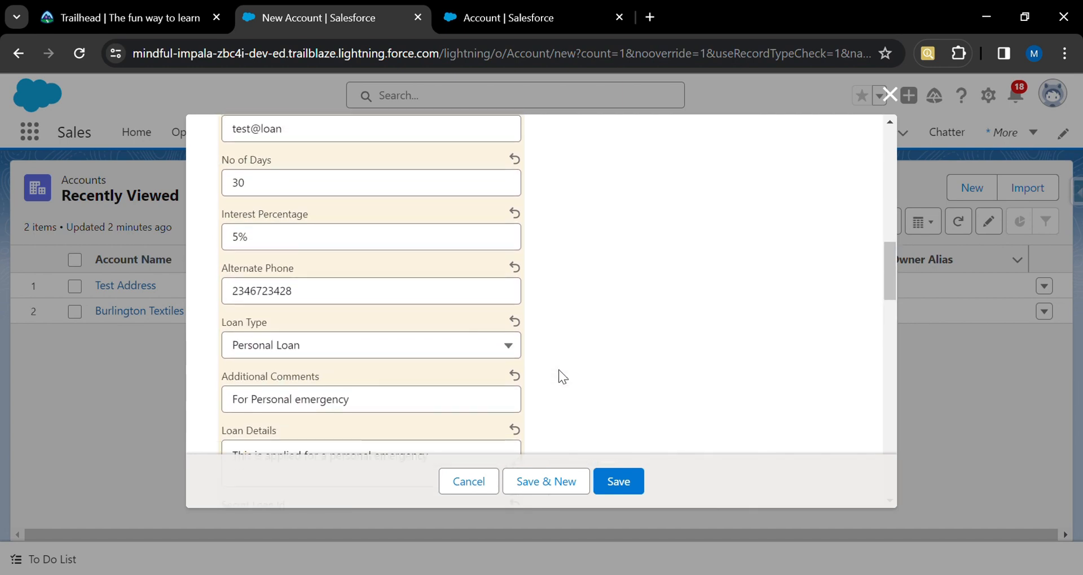
{"action": "scroll", "coordinate": [558, 370], "scroll_direction": "up", "scroll_amount": 5}
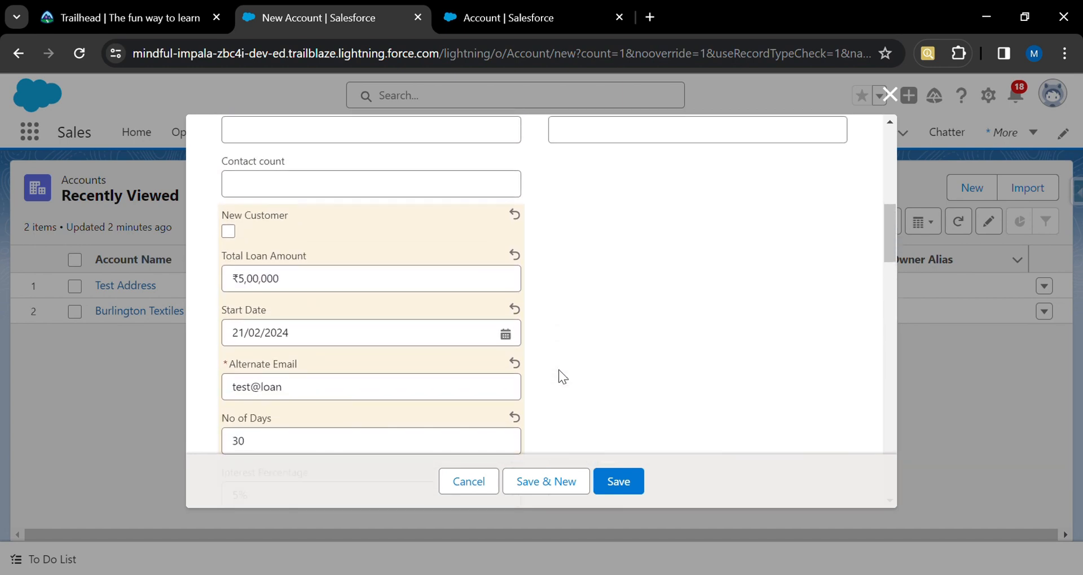
Tick the New Customer checkbox in the new account form.
{"action": "scroll", "coordinate": [558, 369], "scroll_direction": "down", "scroll_amount": 2}
{"action": "scroll", "coordinate": [559, 370], "scroll_direction": "up", "scroll_amount": 1}
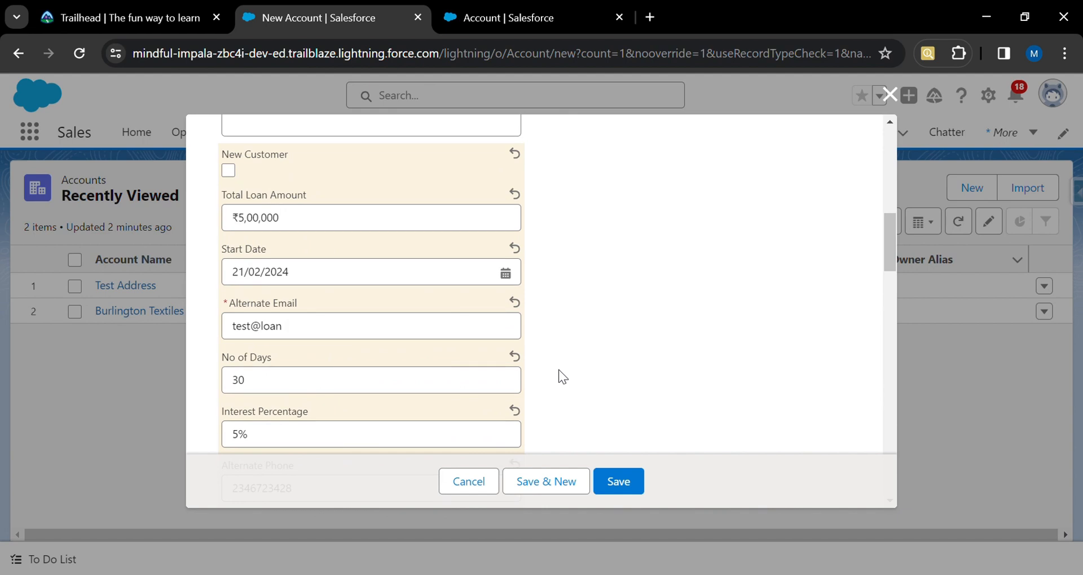
{"action": "scroll", "coordinate": [563, 376], "scroll_direction": "down", "scroll_amount": 1}
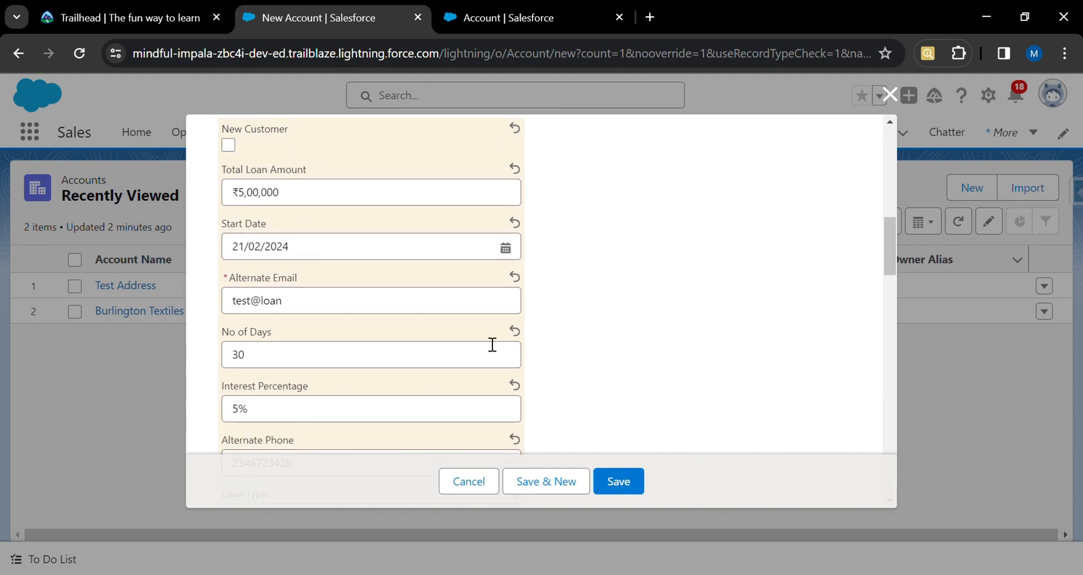
{"action": "left_click", "coordinate": [228, 146]}
{"action": "left_click", "coordinate": [617, 484]}
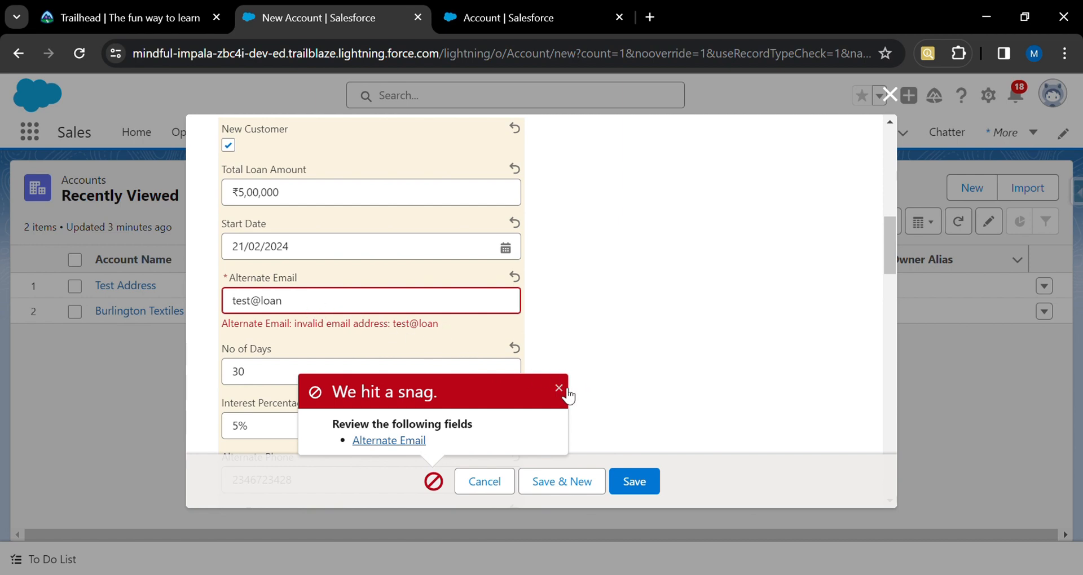
{"action": "left_click", "coordinate": [559, 388]}
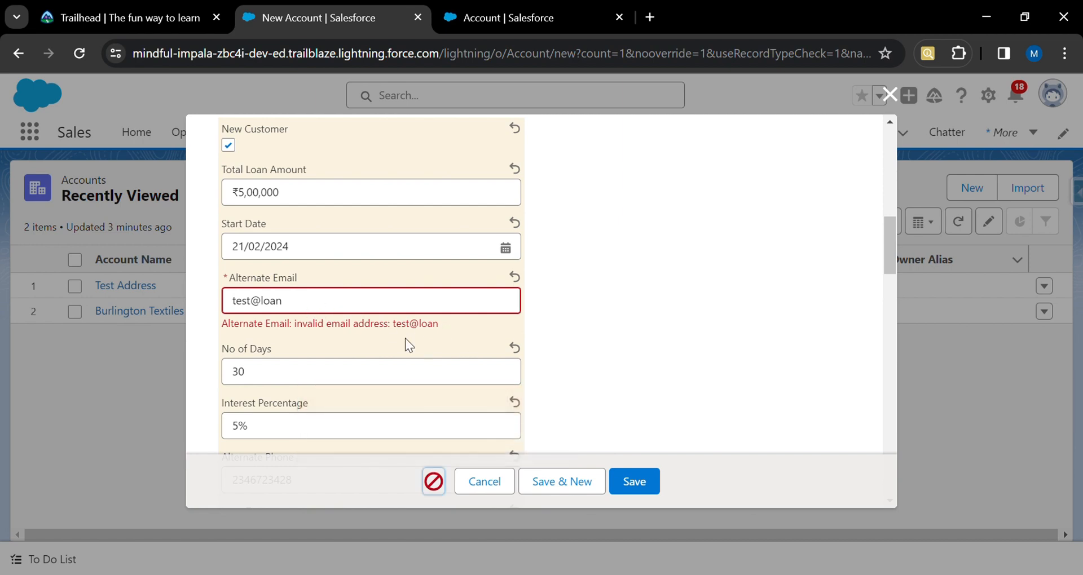
{"action": "left_click", "coordinate": [347, 313]}
{"action": "type", "text": "."}
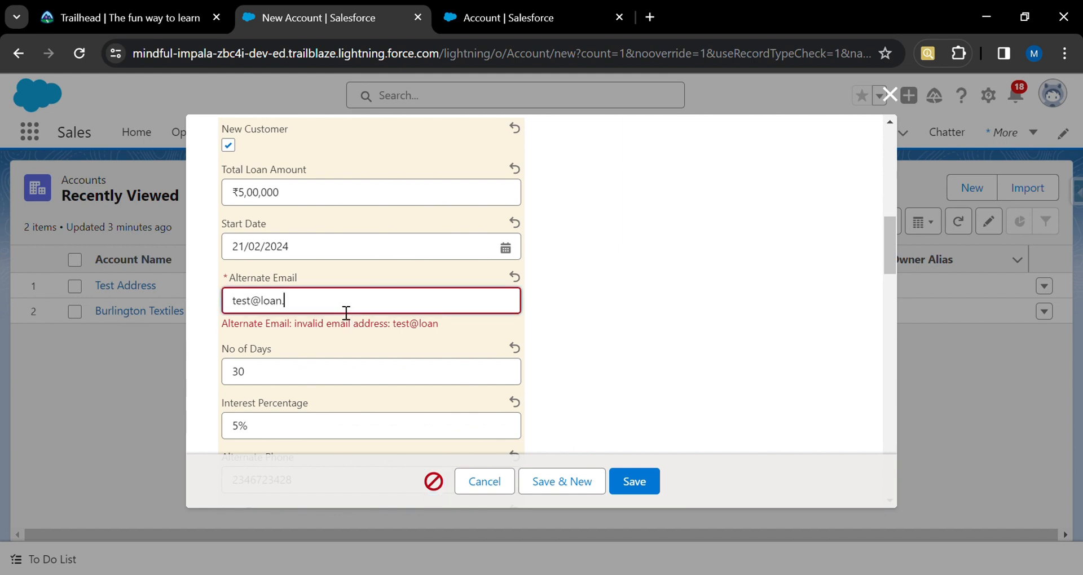
{"action": "type", "text": "com"}
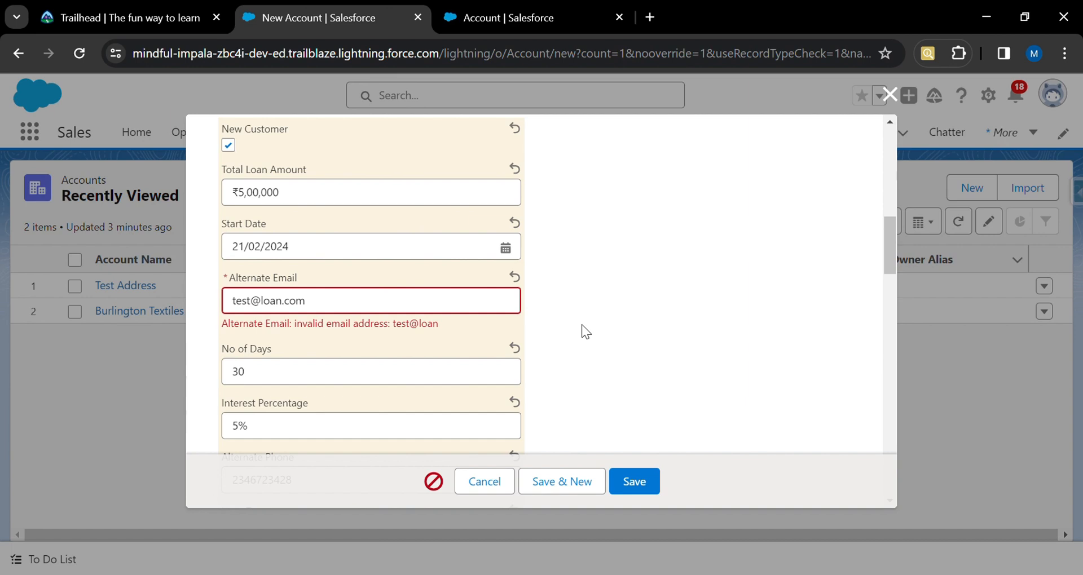
Save the new account record.
{"action": "scroll", "coordinate": [618, 400], "scroll_direction": "down", "scroll_amount": 1}
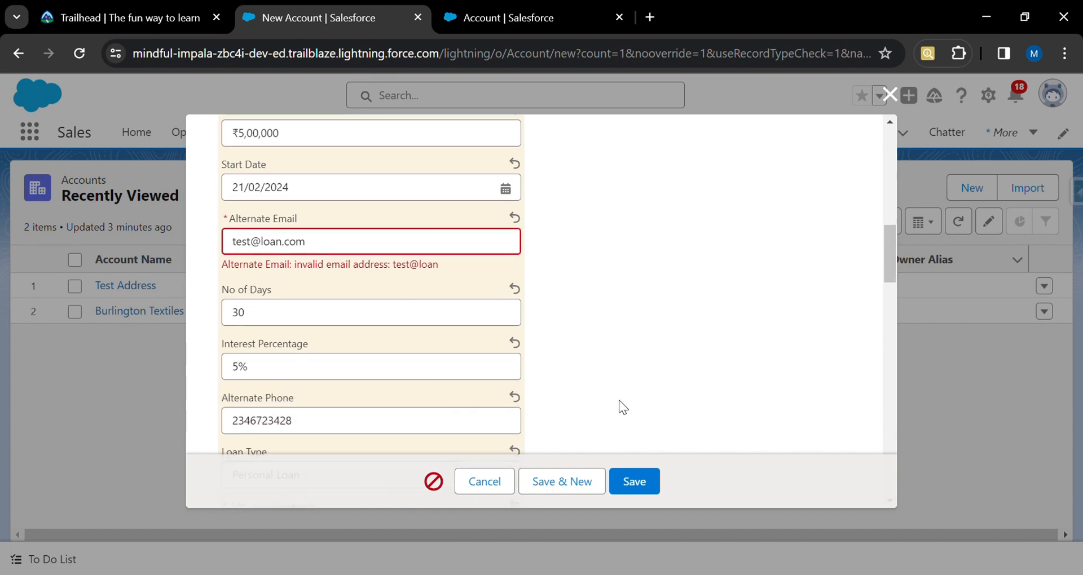
{"action": "scroll", "coordinate": [618, 400], "scroll_direction": "down", "scroll_amount": 1}
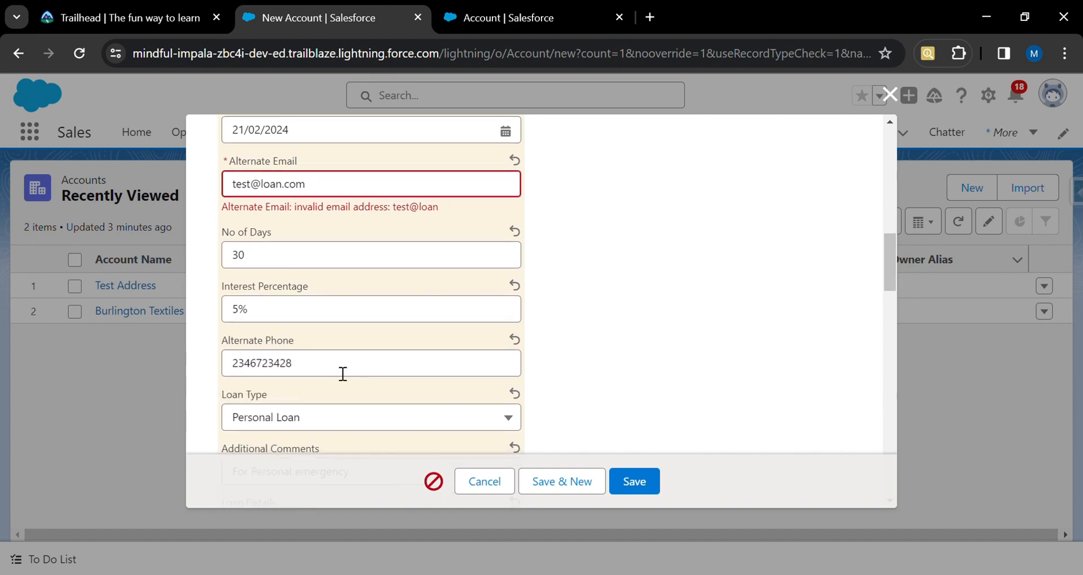
{"action": "scroll", "coordinate": [538, 361], "scroll_direction": "down", "scroll_amount": 6}
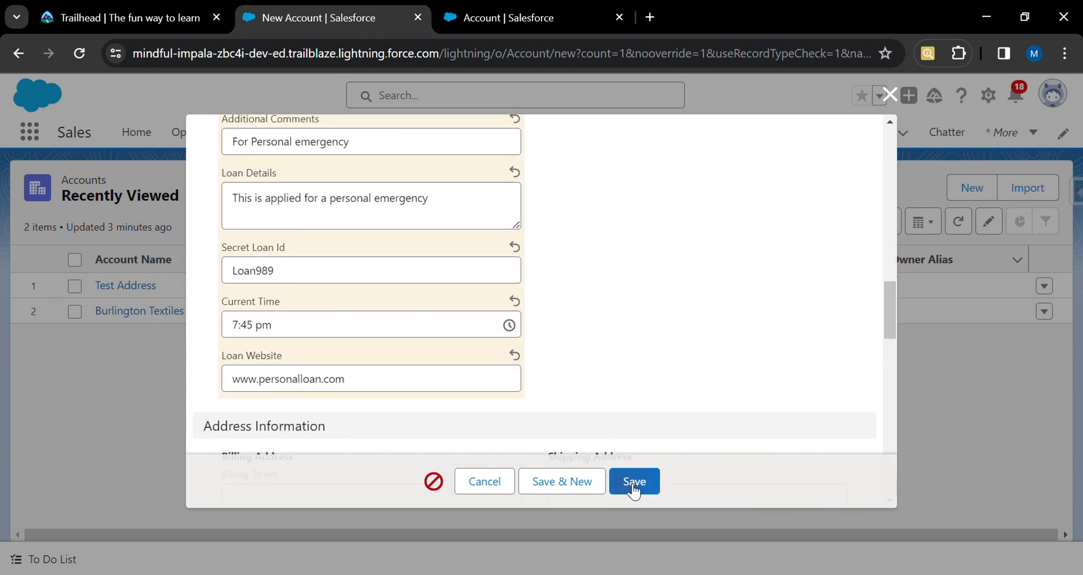
{"action": "left_click", "coordinate": [632, 482]}
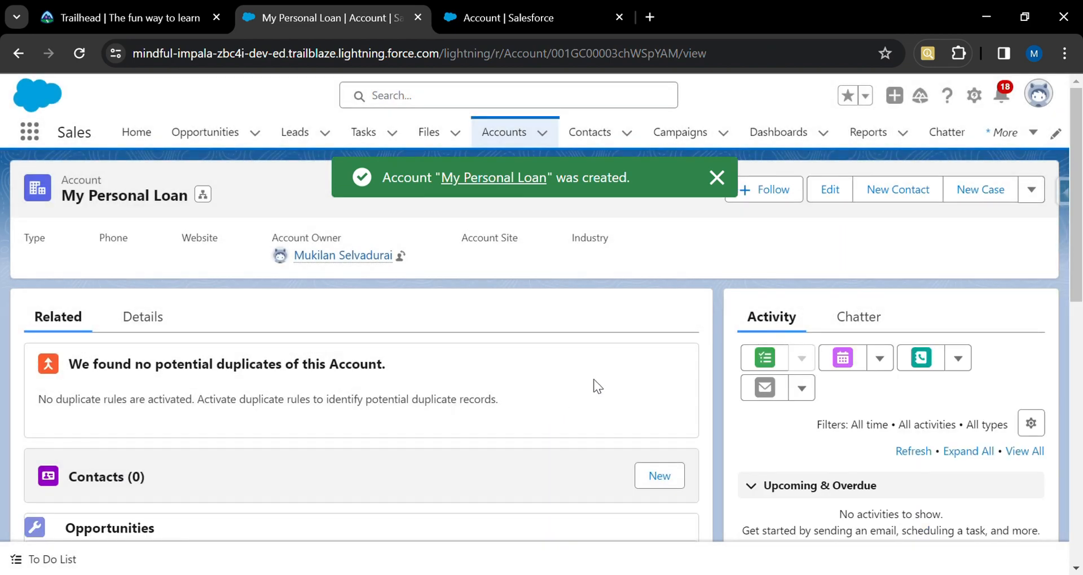
Open the account's details and review the saved custom field values.
{"action": "left_click", "coordinate": [144, 320]}
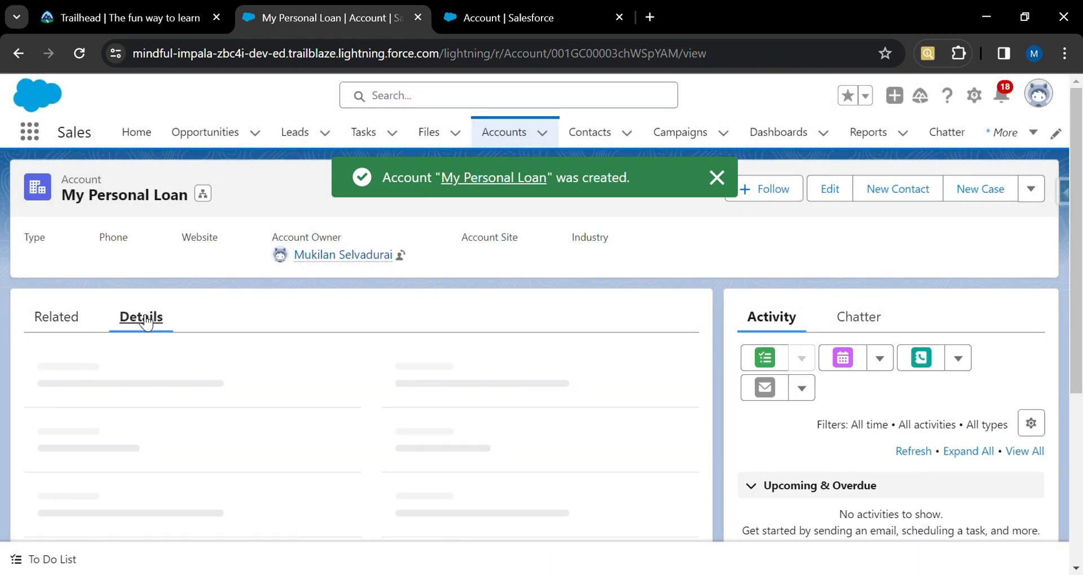
{"action": "scroll", "coordinate": [361, 410], "scroll_direction": "down", "scroll_amount": 15}
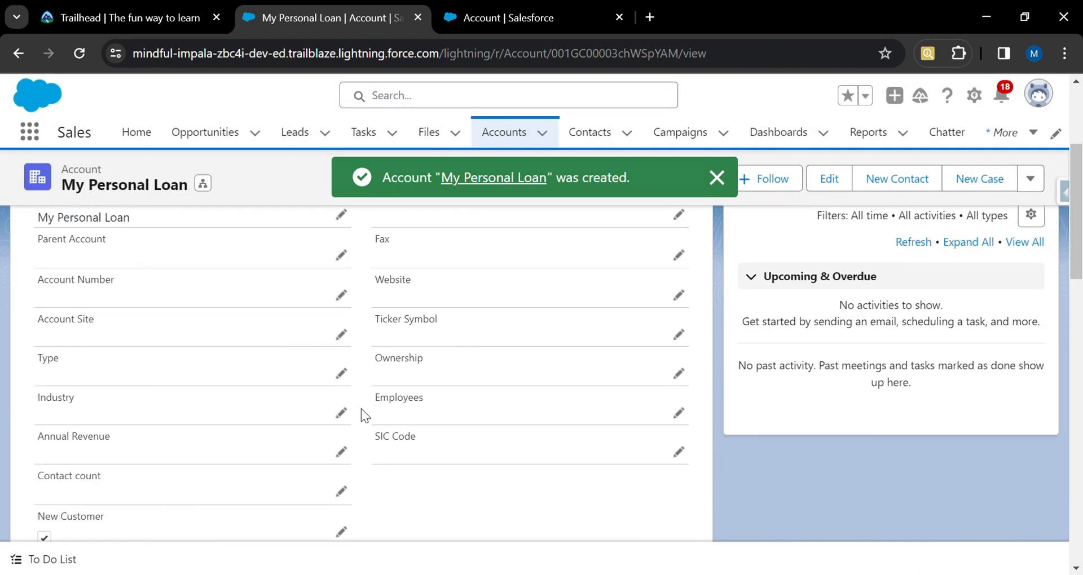
{"action": "scroll", "coordinate": [360, 409], "scroll_direction": "up", "scroll_amount": 9}
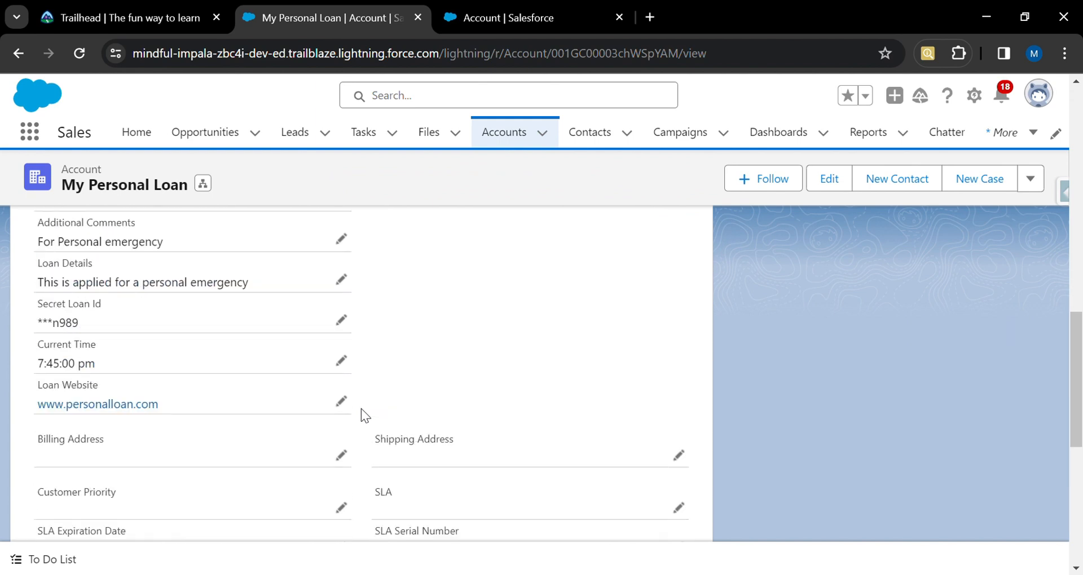
{"action": "scroll", "coordinate": [361, 408], "scroll_direction": "up", "scroll_amount": 2}
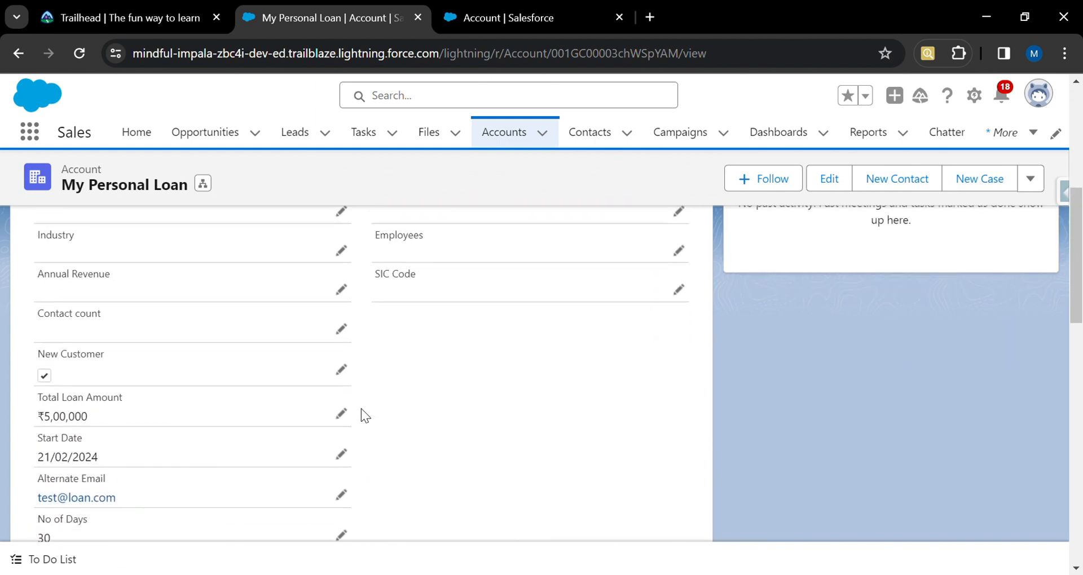
{"action": "scroll", "coordinate": [361, 408], "scroll_direction": "down", "scroll_amount": 1}
{"action": "scroll", "coordinate": [361, 408], "scroll_direction": "down", "scroll_amount": 3}
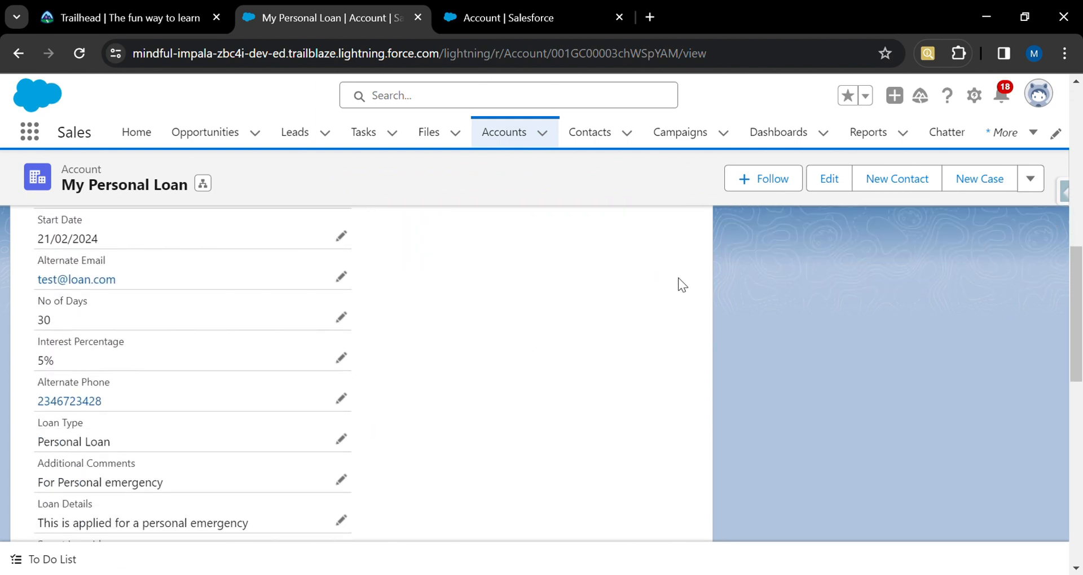